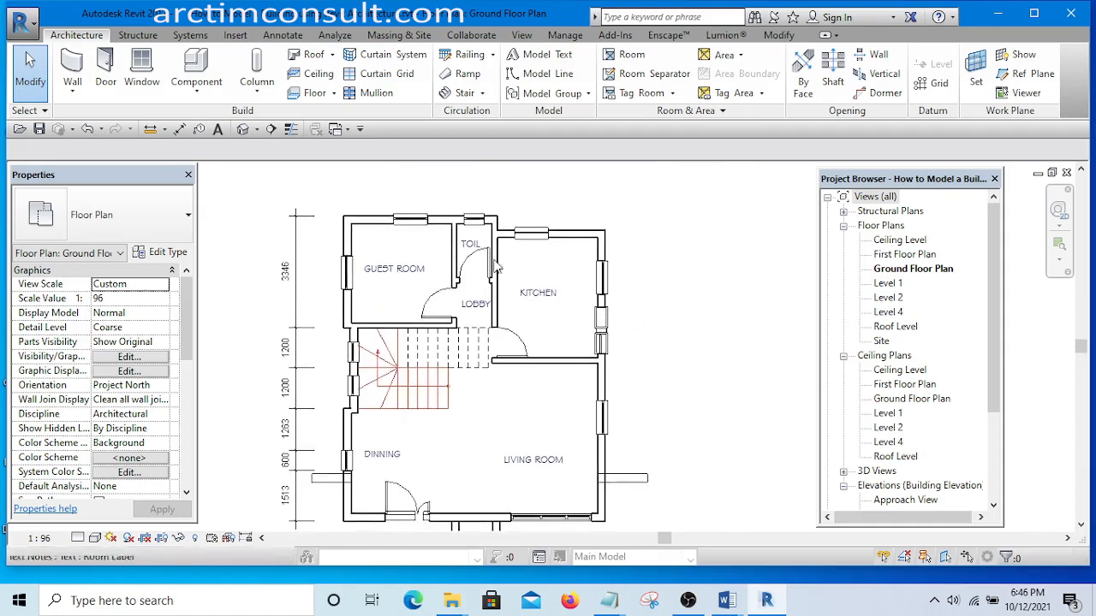
pyautogui.moveTo(676, 266); pyautogui.dragTo(714, 330, button='middle')
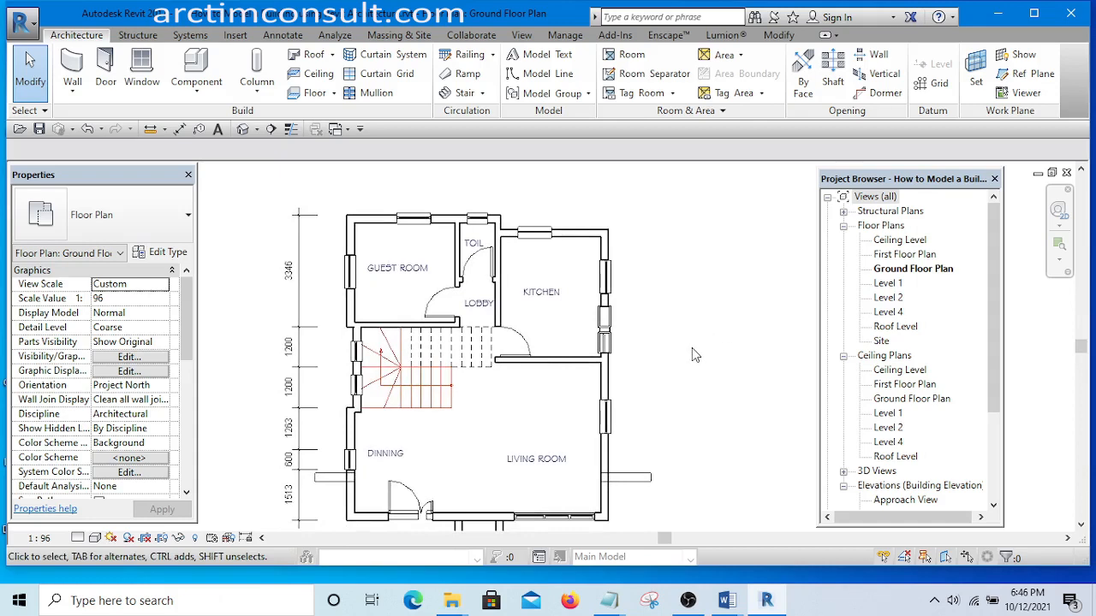
pyautogui.scroll(1, 695, 355)
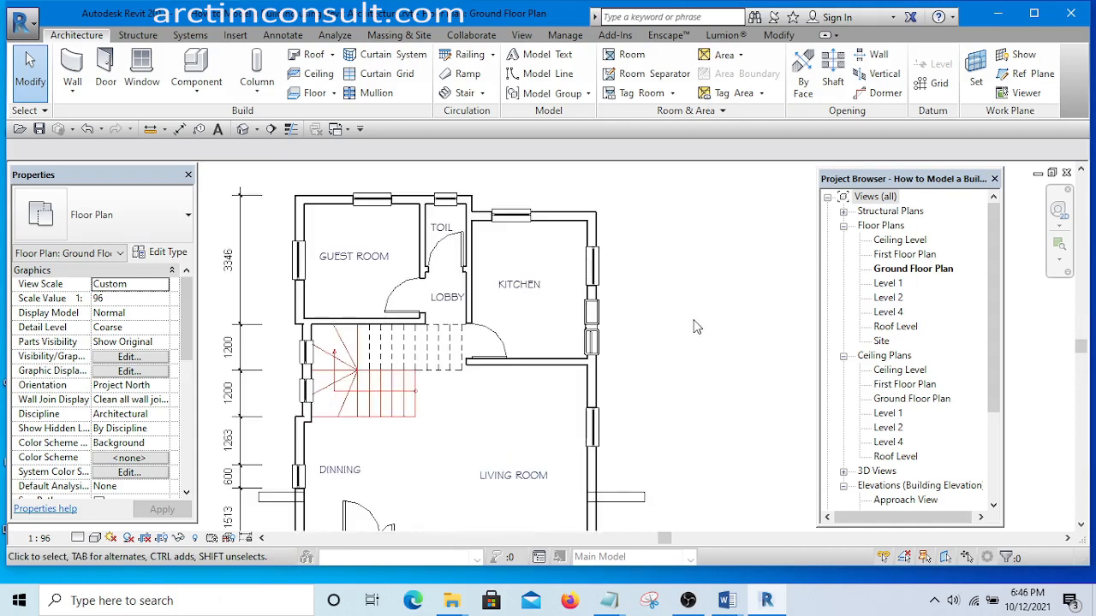
pyautogui.moveTo(695, 326); pyautogui.dragTo(709, 351, button='middle')
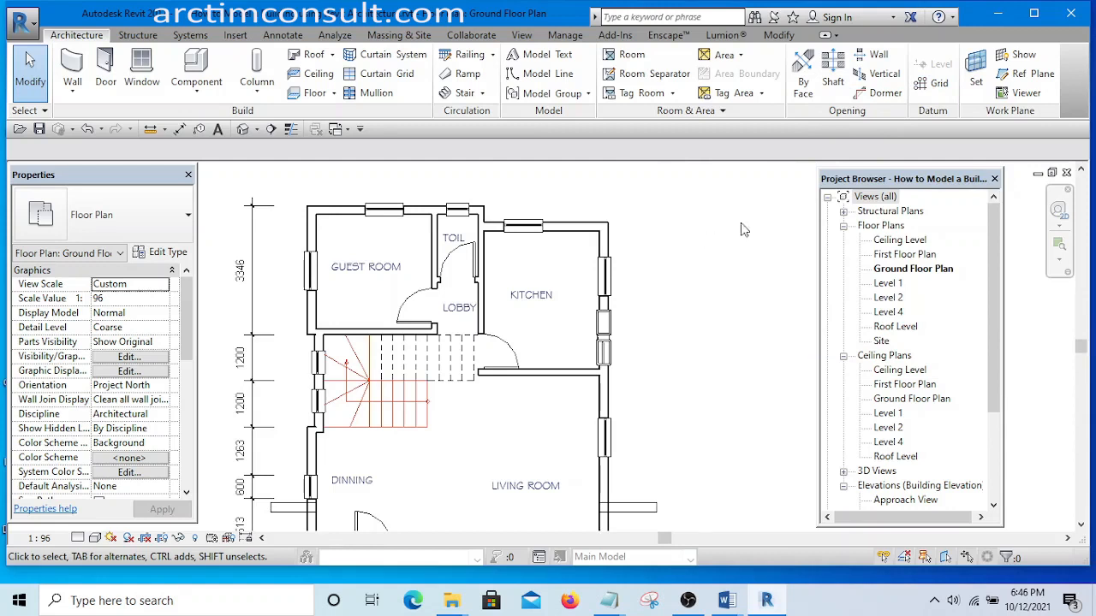
# Draw a horizontal grid line through the guest room's upper external wall, extending beyond both sides of the house
pyautogui.click(939, 83)
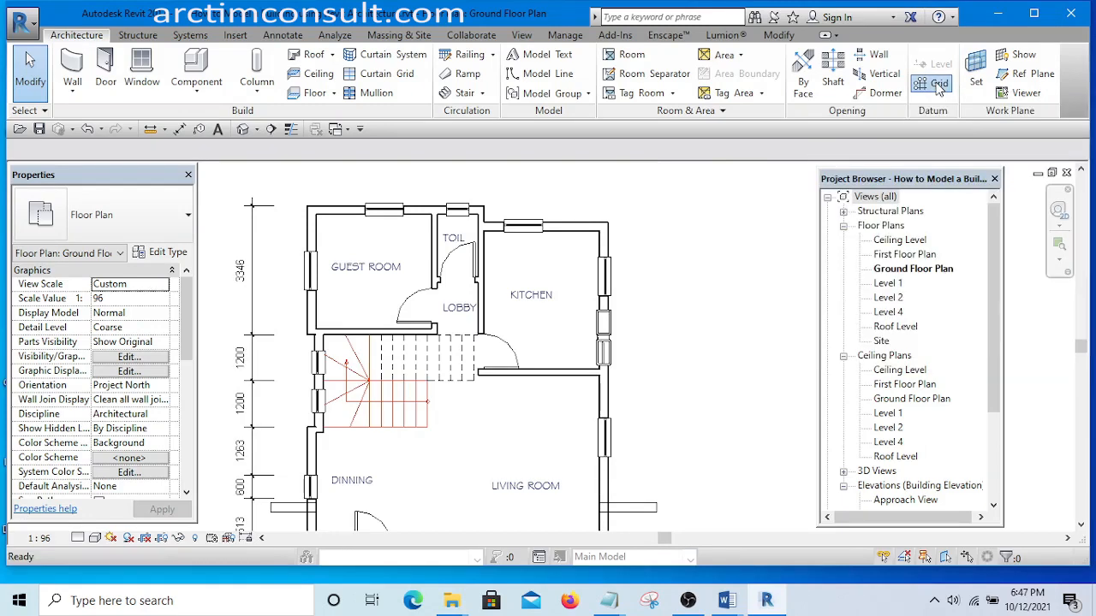
pyautogui.scroll(-3, 612, 259)
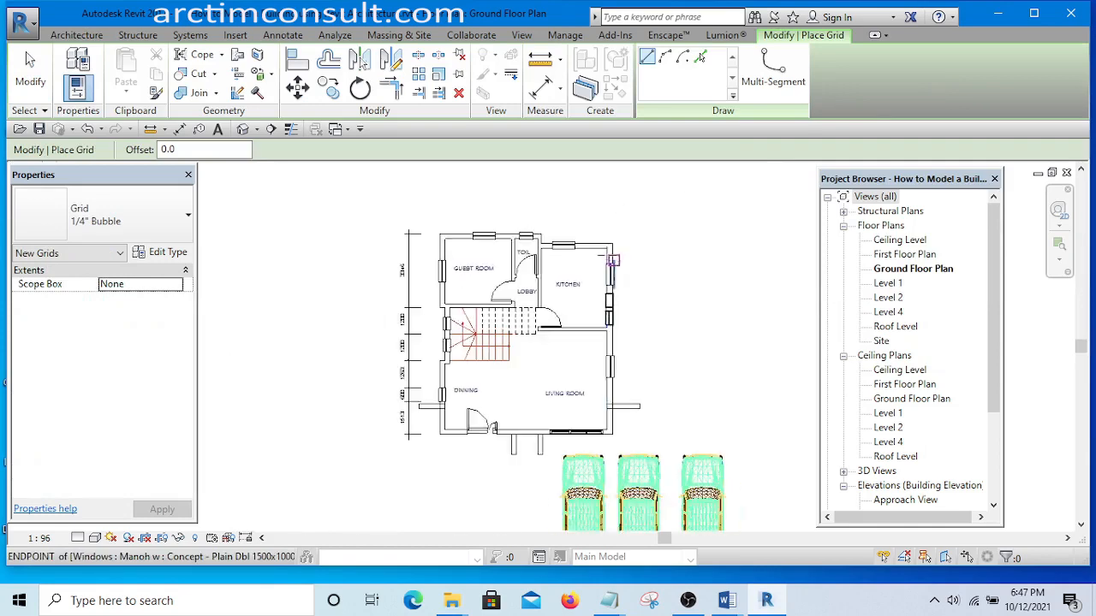
pyautogui.click(362, 236)
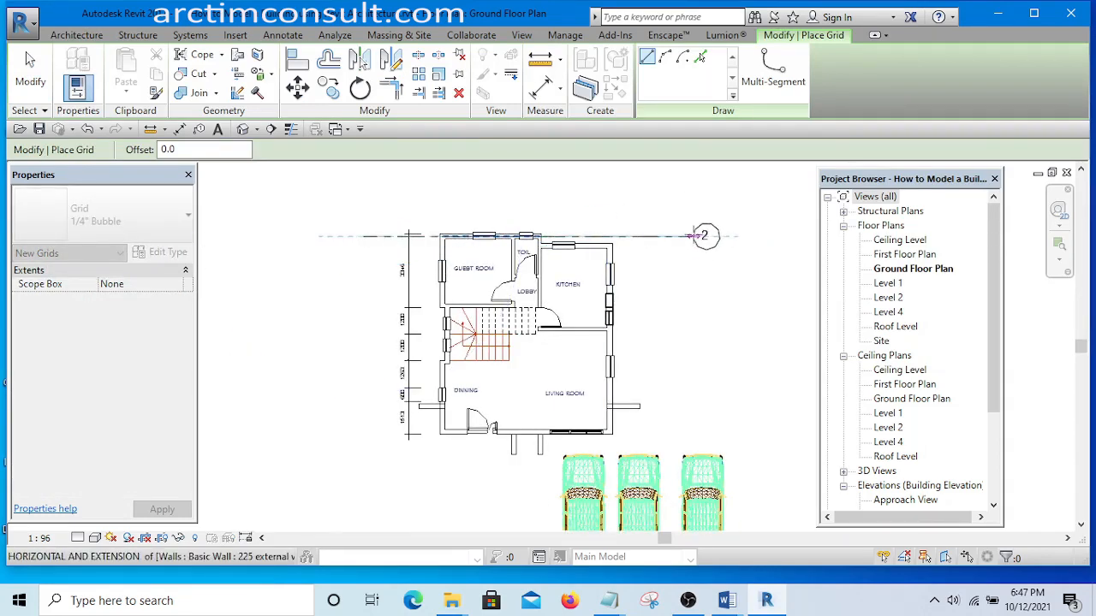
pyautogui.click(695, 236)
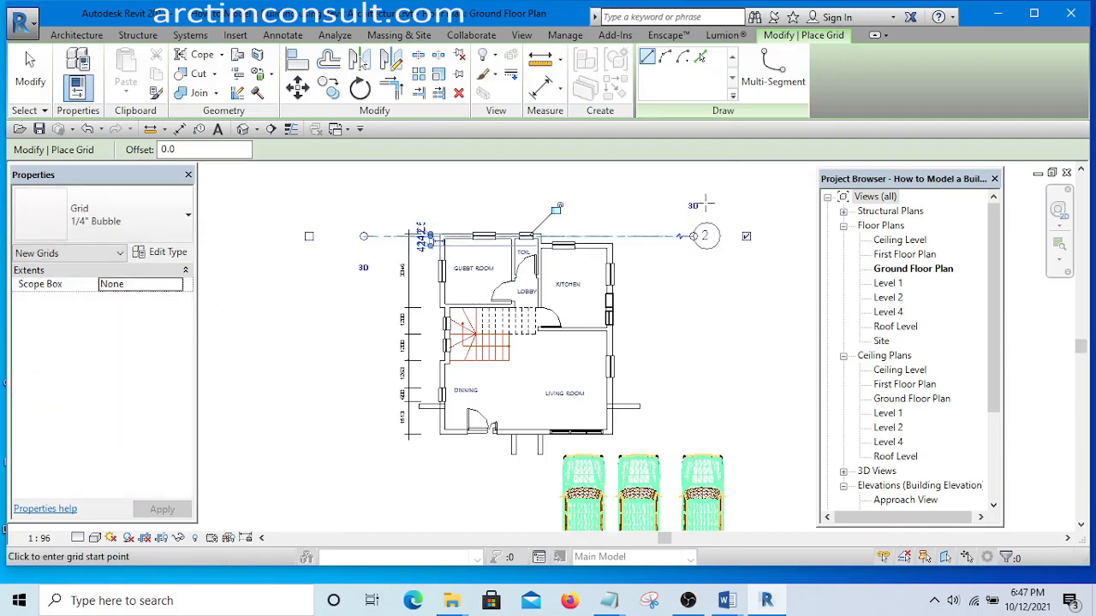
pyautogui.rightClick(705, 203)
pyautogui.click(734, 210)
pyautogui.rightClick(745, 211)
pyautogui.click(769, 214)
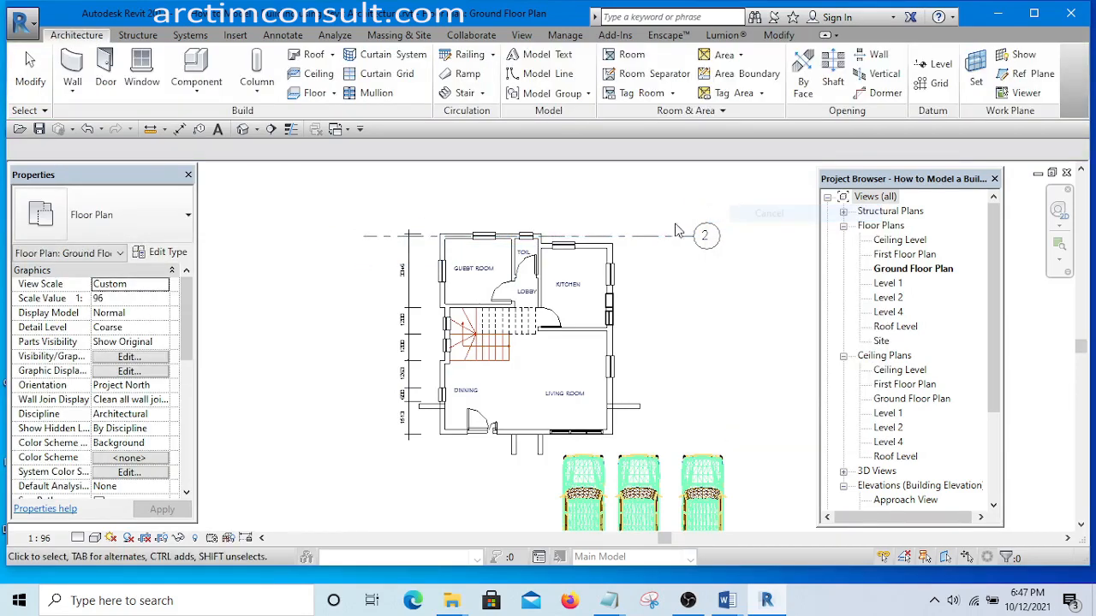
# Show the bubble at the left end of the horizontal grid line and stretch that end slightly farther outward
pyautogui.scroll(2, 676, 231)
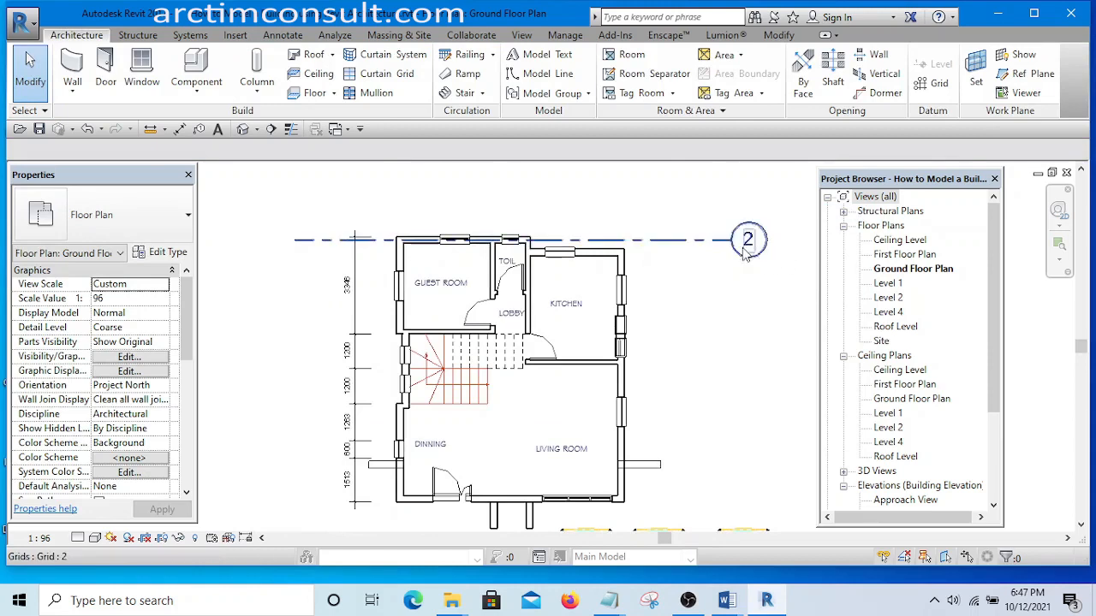
pyautogui.click(745, 246)
pyautogui.scroll(-1, 309, 247)
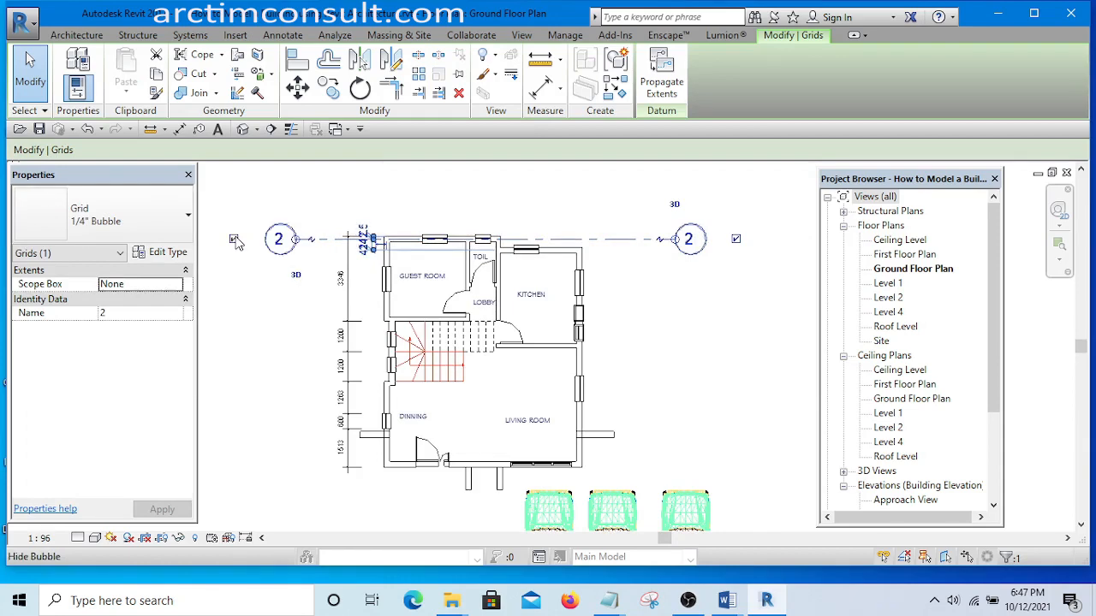
pyautogui.click(435, 196)
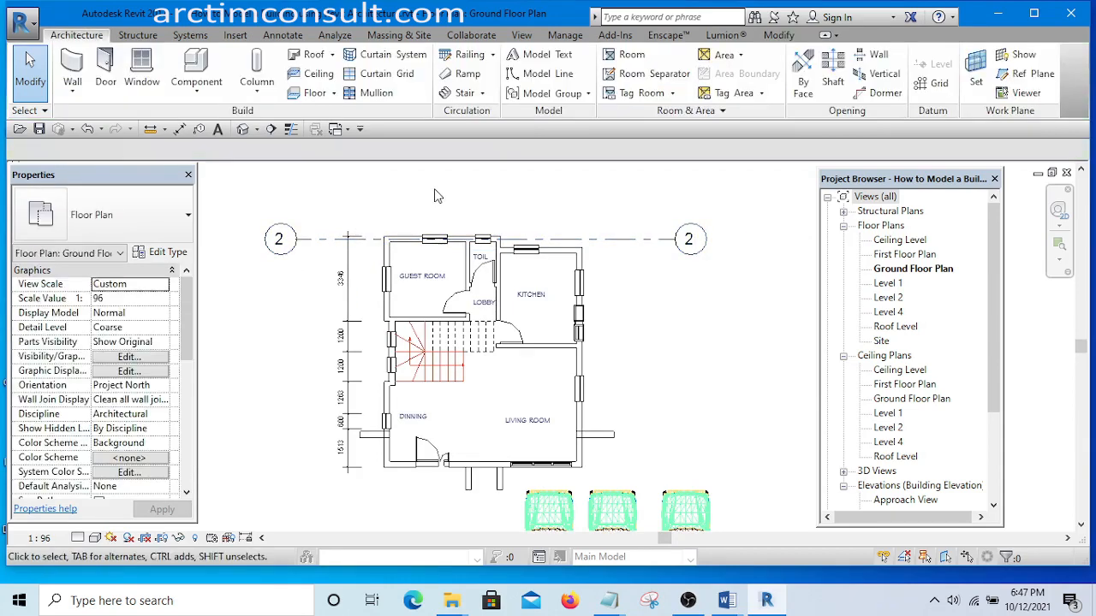
pyautogui.click(324, 242)
pyautogui.moveTo(297, 242); pyautogui.dragTo(274, 243)
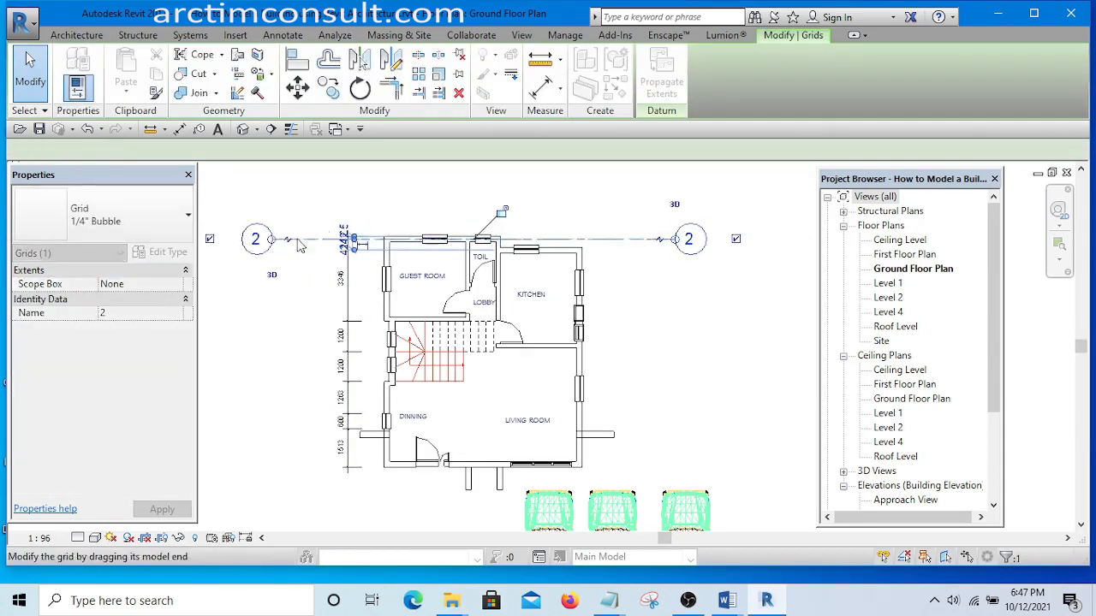
pyautogui.click(667, 342)
pyautogui.scroll(4, 631, 262)
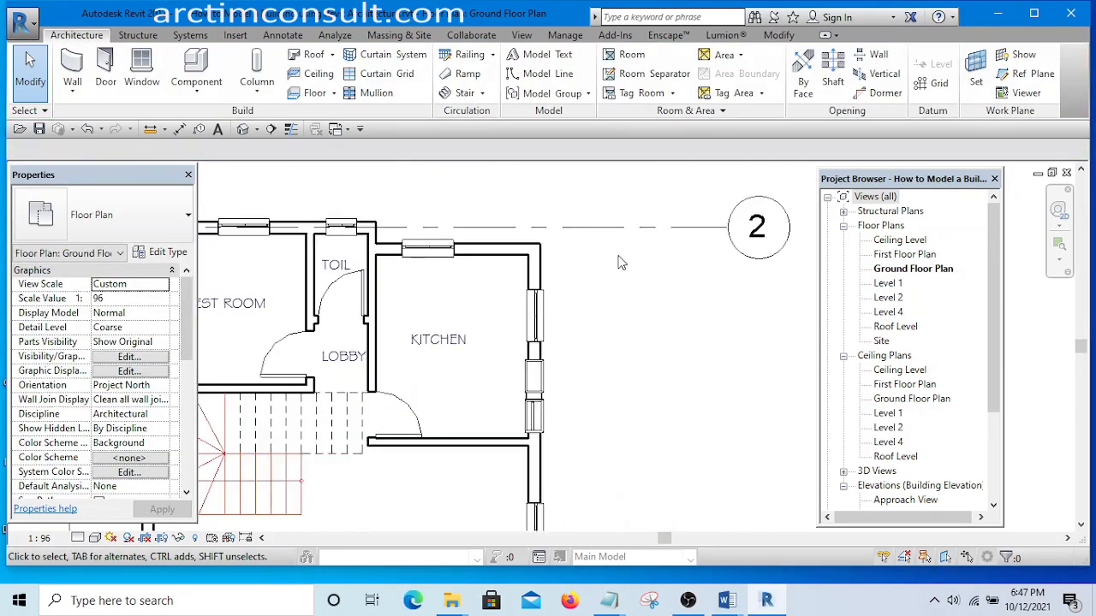
# Copy the horizontal grid line down onto the kitchen's upper external wall
pyautogui.click(698, 269)
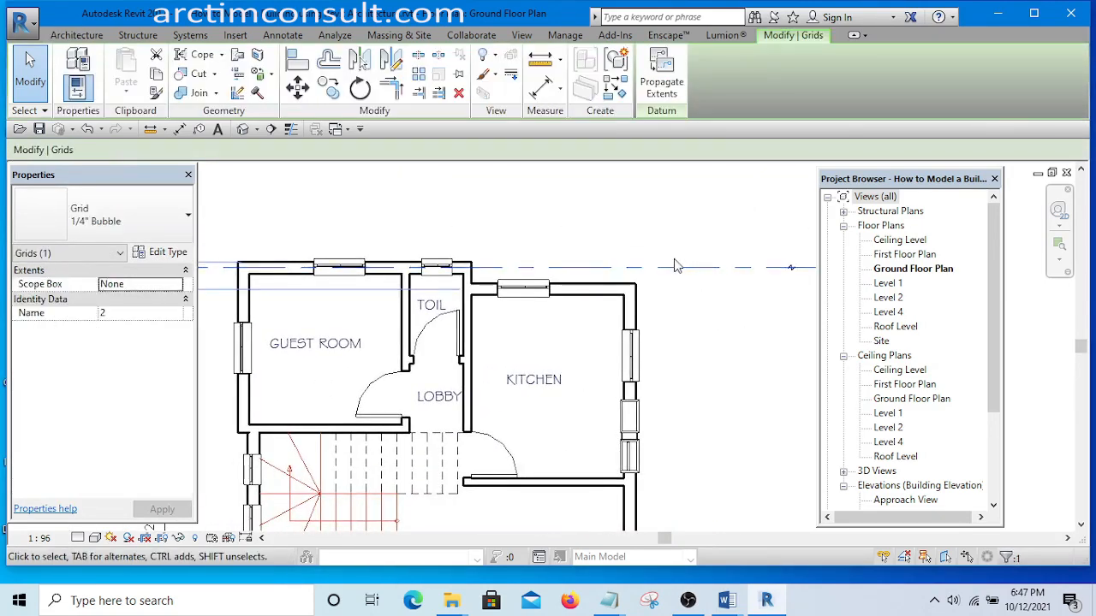
pyautogui.scroll(-4, 695, 265)
pyautogui.scroll(3, 694, 264)
pyautogui.scroll(-1, 693, 264)
pyautogui.scroll(2, 694, 263)
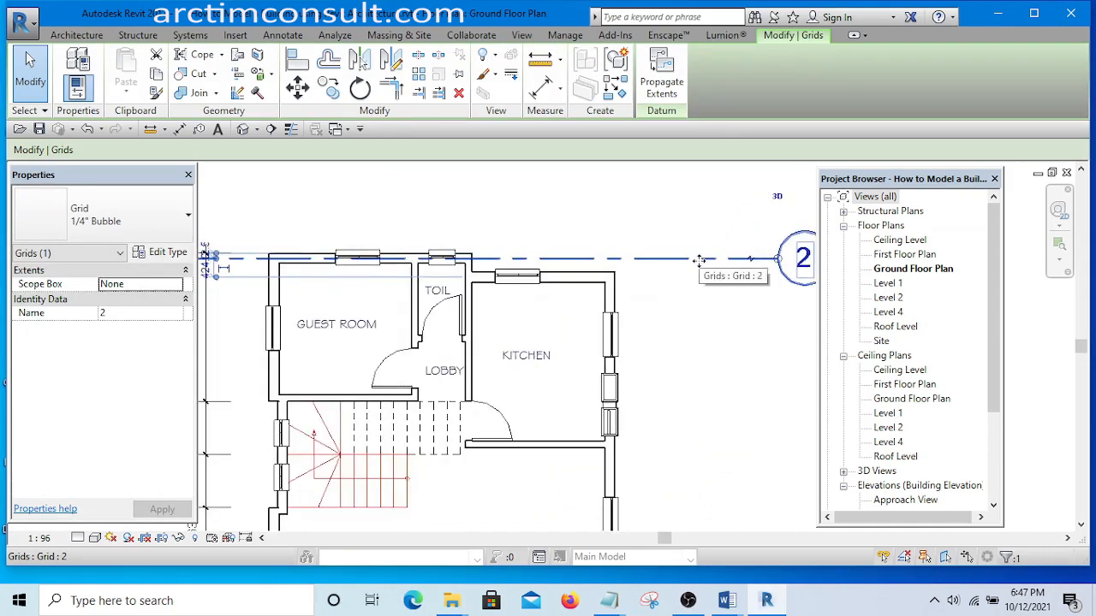
pyautogui.moveTo(693, 281)
pyautogui.keyDown('ctrl'); pyautogui.mouseDown()
pyautogui.moveTo(695, 296)
pyautogui.moveTo(693, 278)
pyautogui.mouseUp(); pyautogui.keyUp('ctrl')
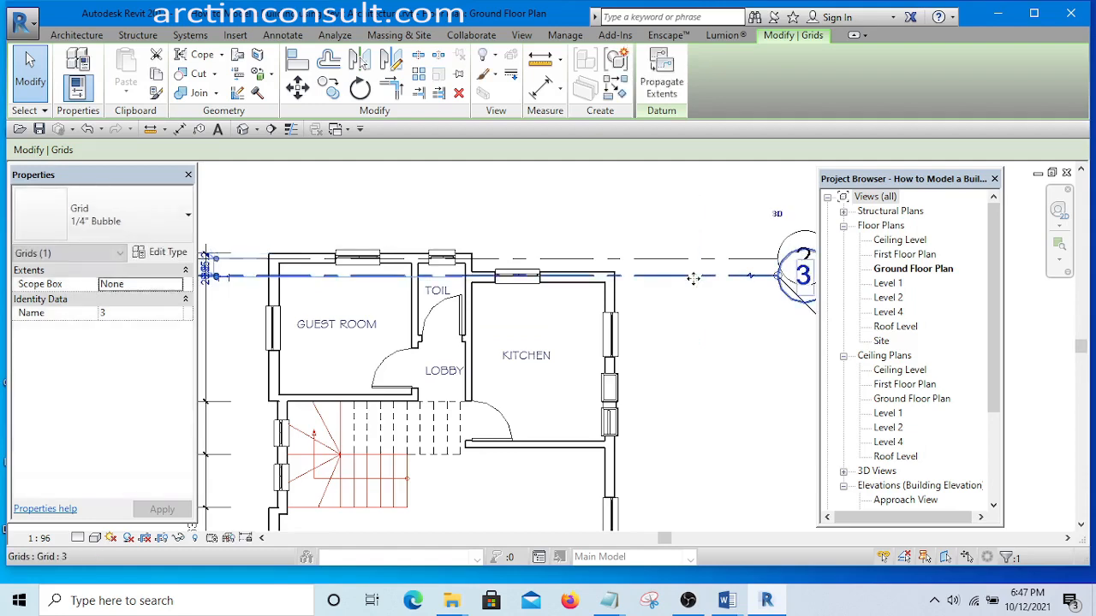
# Copy the grid line down to the guest room's lower wall, the kitchen's lower wall, the stair's lower edge and the projecting side walls
pyautogui.scroll(-3, 695, 275)
pyautogui.scroll(1, 695, 275)
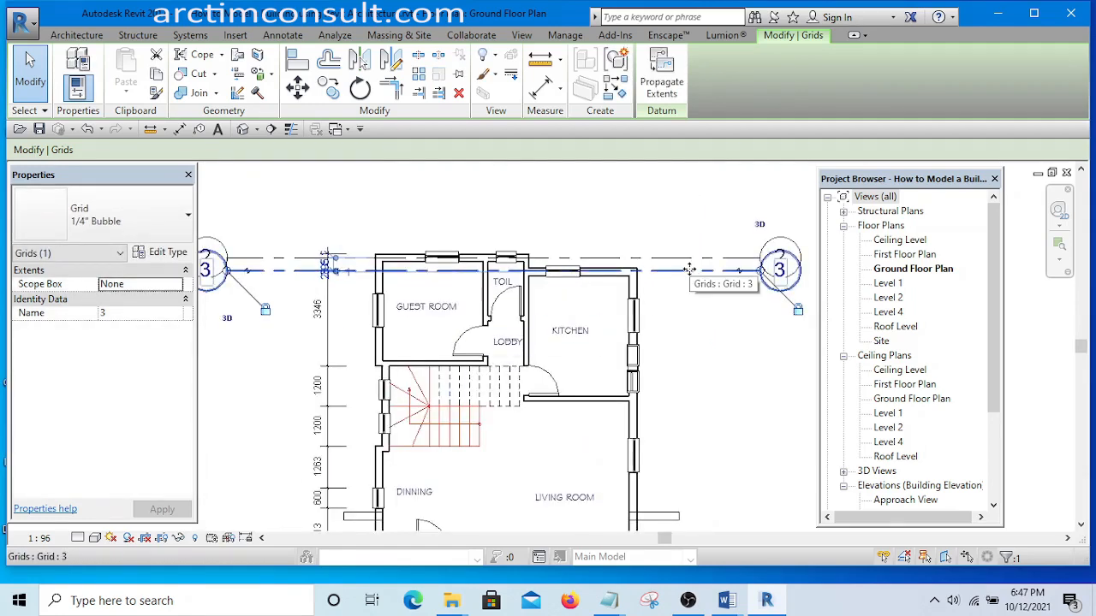
pyautogui.keyDown('ctrl'); pyautogui.moveTo(689, 279); pyautogui.dragTo(680, 455); pyautogui.keyUp('ctrl')
pyautogui.scroll(-1, 685, 364)
pyautogui.scroll(1, 685, 363)
pyautogui.scroll(-1, 676, 366)
pyautogui.scroll(1, 676, 364)
pyautogui.scroll(-2, 682, 400)
pyautogui.scroll(1, 680, 406)
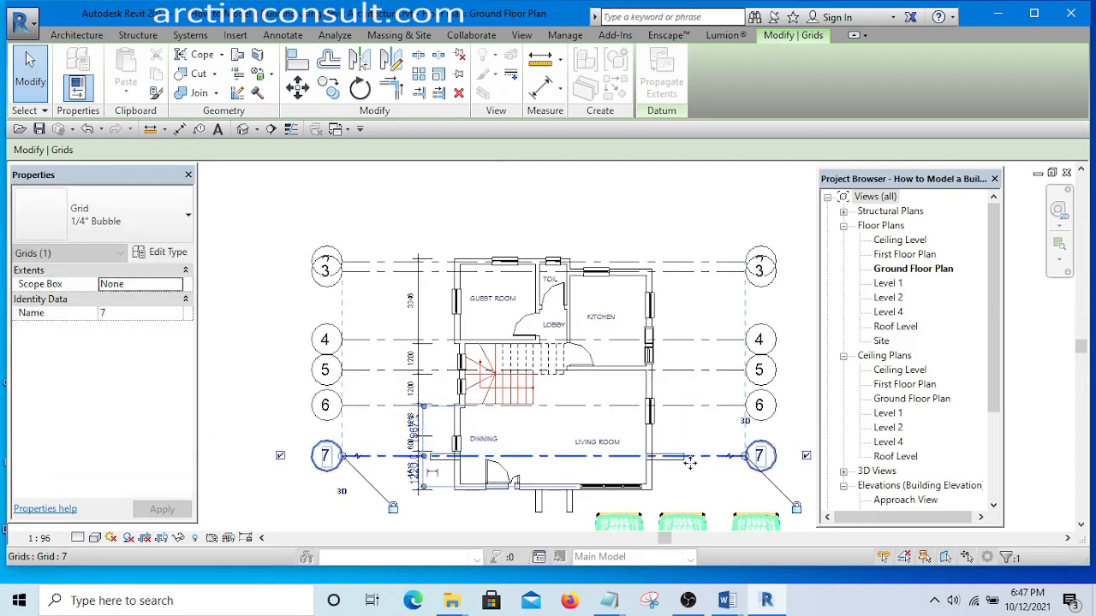
# Copy the lowest horizontal grid line down onto the front external wall by the entrance door
pyautogui.scroll(5, 701, 367)
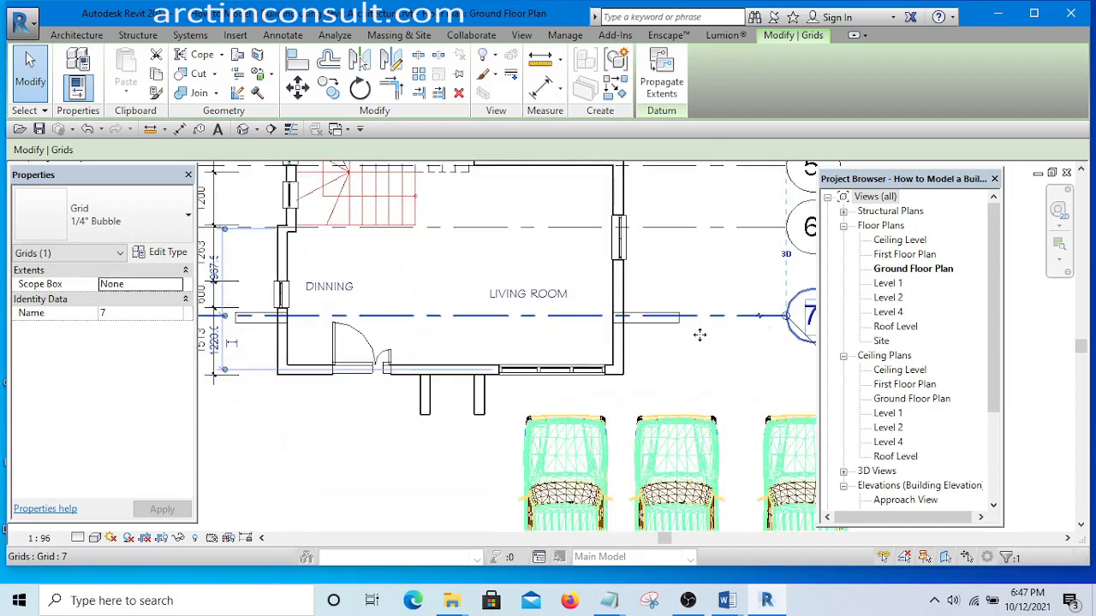
pyautogui.keyDown('ctrl'); pyautogui.moveTo(699, 335); pyautogui.dragTo(700, 369); pyautogui.keyUp('ctrl')
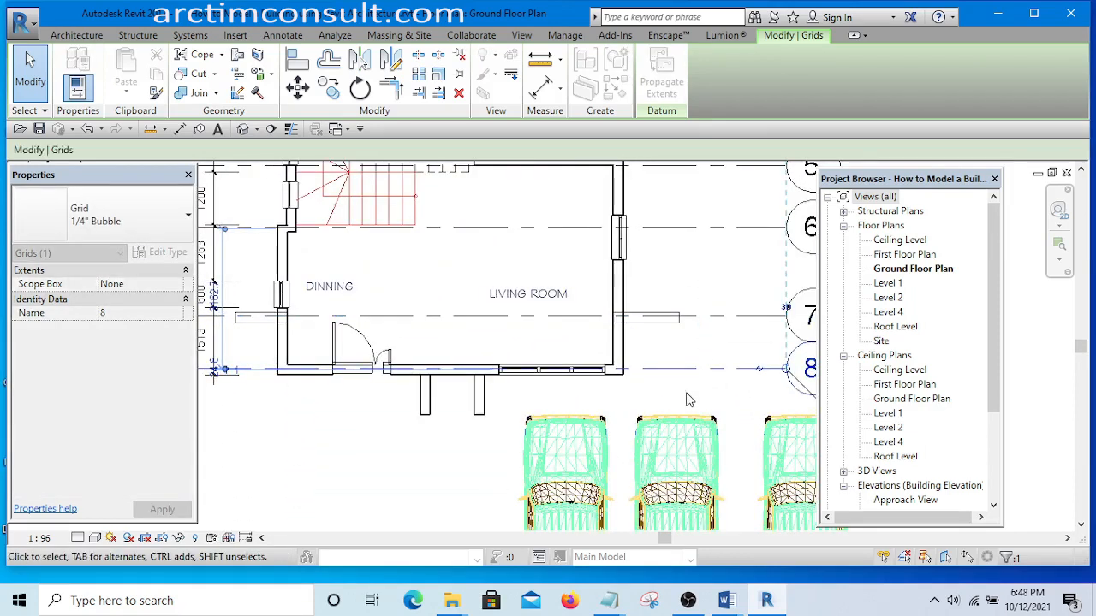
pyautogui.scroll(-3, 689, 398)
pyautogui.moveTo(693, 401); pyautogui.dragTo(668, 454, button='middle')
pyautogui.scroll(-1, 669, 452)
pyautogui.scroll(-2, 697, 404)
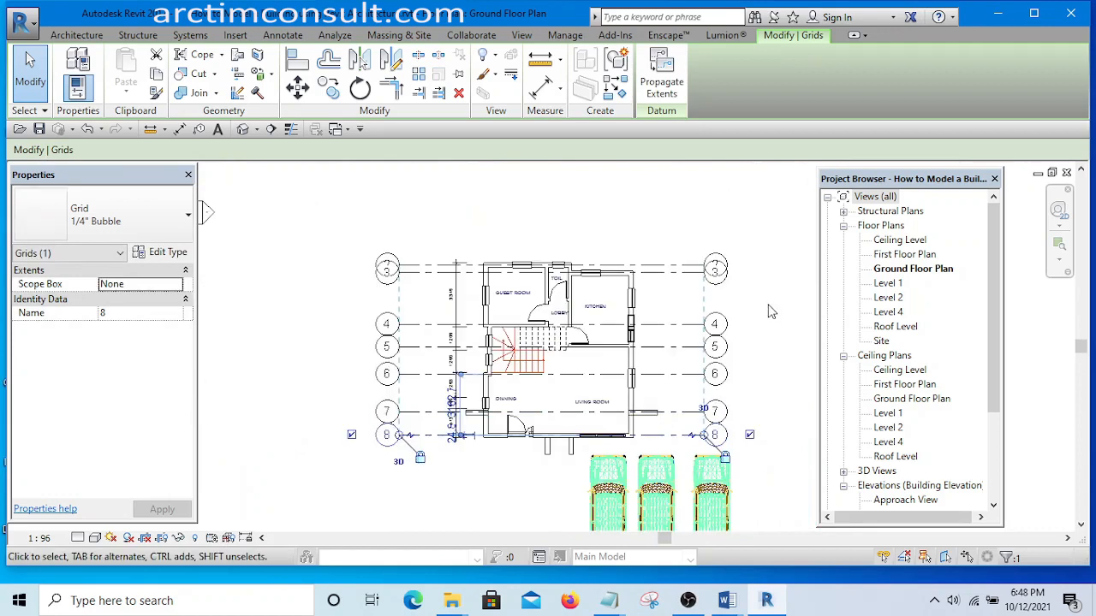
# Draw a vertical grid line along the house's left external wall, running from above the plan to below the front wall
pyautogui.click(767, 305)
pyautogui.scroll(4, 652, 289)
pyautogui.scroll(-3, 642, 286)
pyautogui.scroll(-2, 633, 289)
pyautogui.scroll(4, 418, 283)
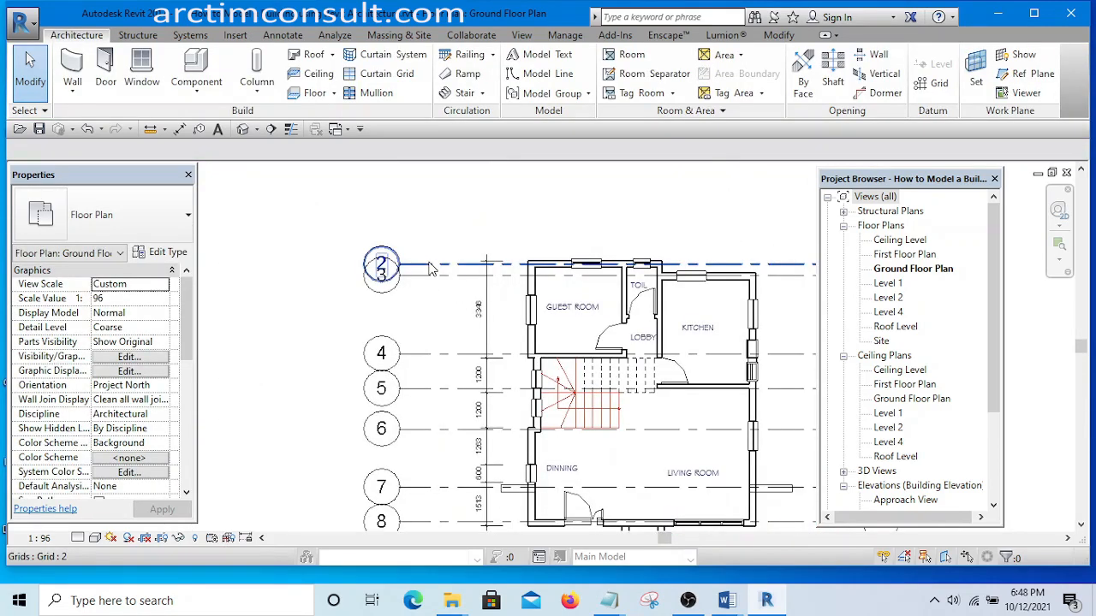
pyautogui.click(432, 271)
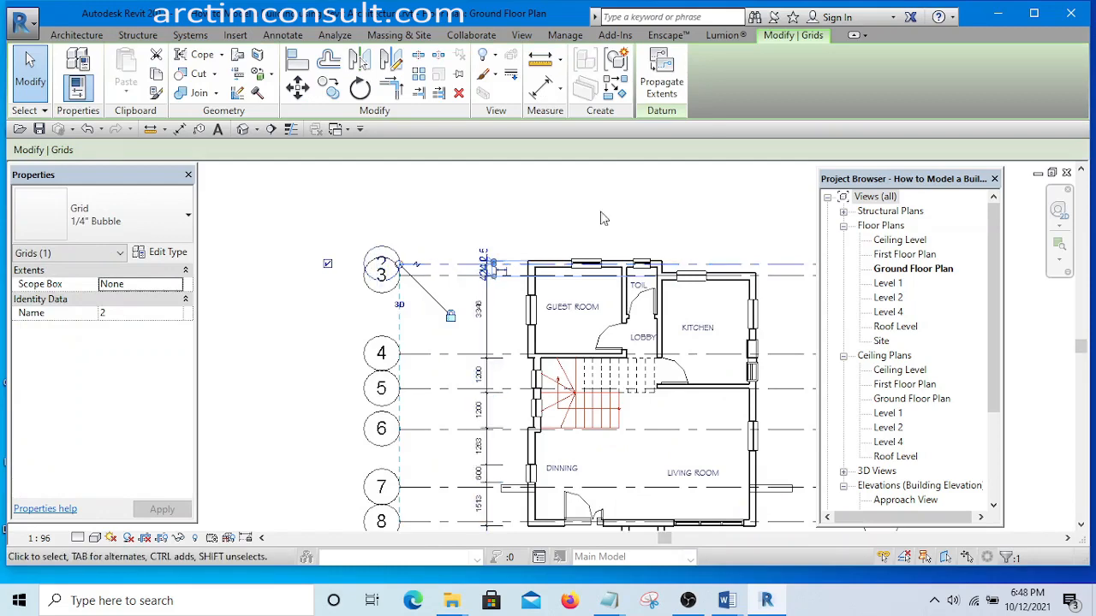
pyautogui.click(611, 88)
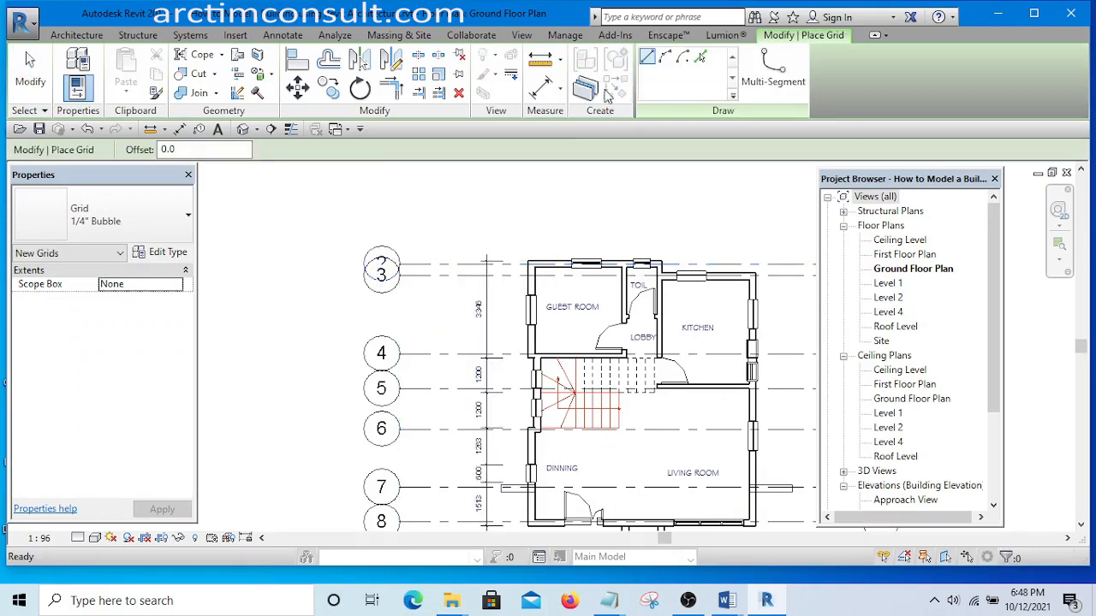
pyautogui.scroll(-4, 518, 223)
pyautogui.scroll(2, 520, 206)
pyautogui.click(523, 195)
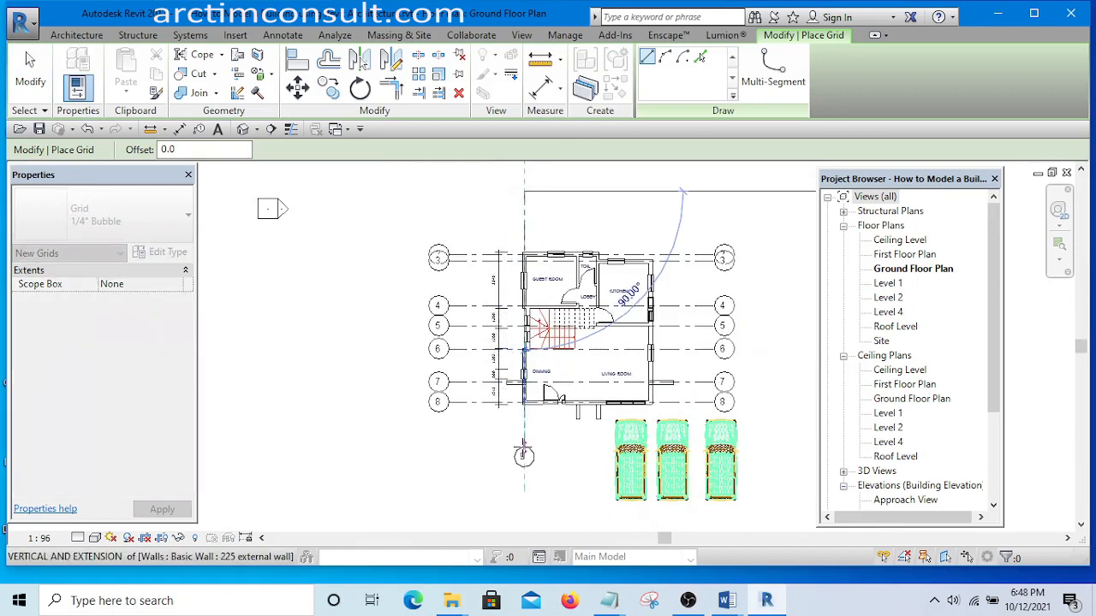
pyautogui.click(523, 440)
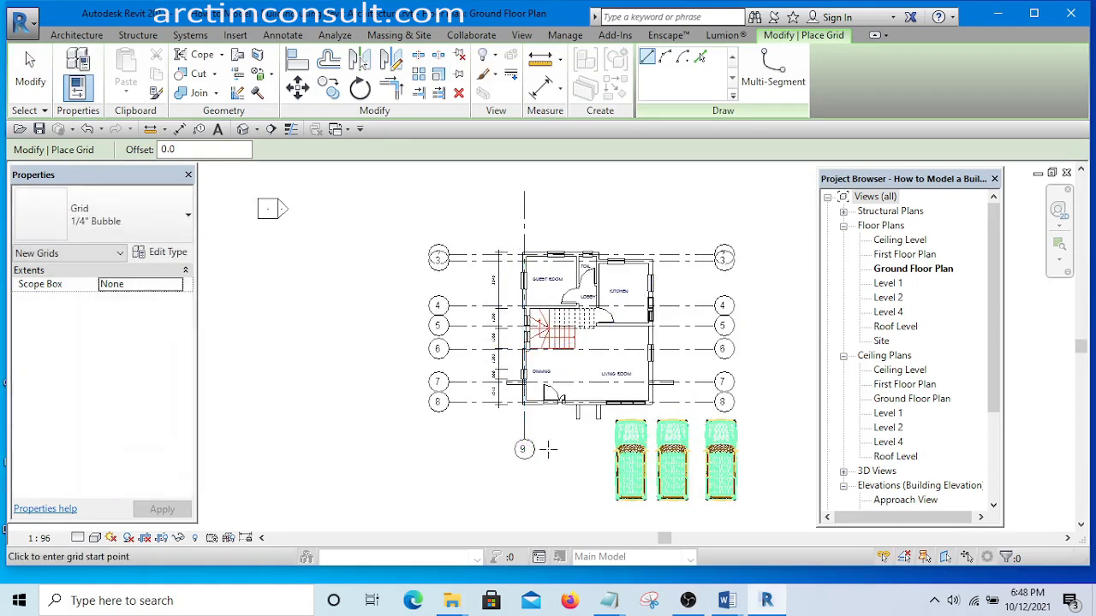
pyautogui.press('Escape')
# Show the bubble at the upper end of the vertical grid line and stretch that end farther up from the house
pyautogui.scroll(2, 571, 310)
pyautogui.scroll(-3, 505, 240)
pyautogui.scroll(1, 505, 363)
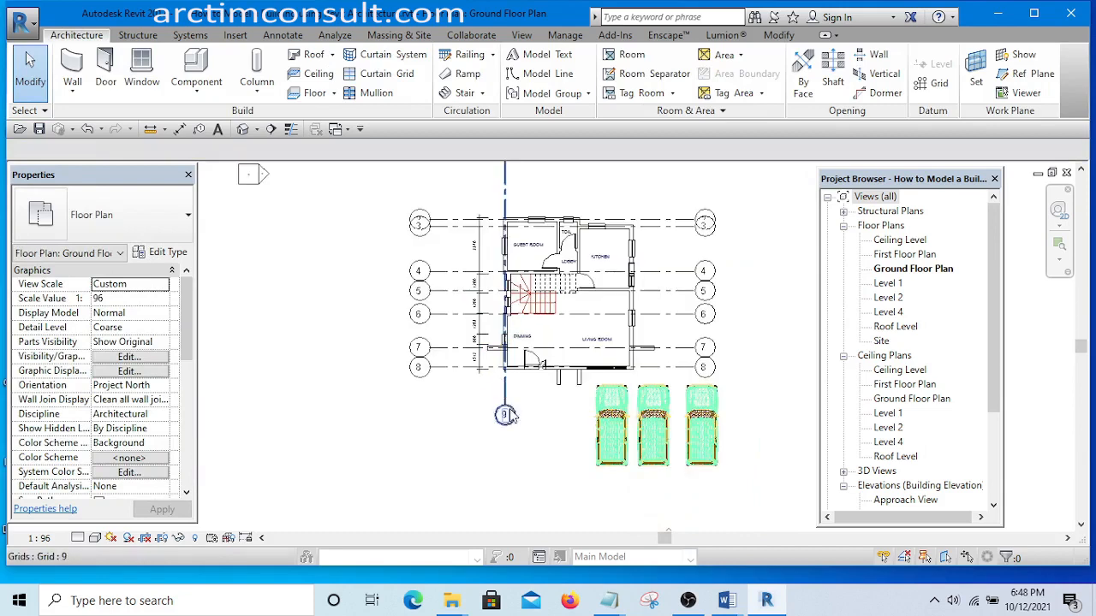
pyautogui.moveTo(505, 415); pyautogui.dragTo(505, 461, button='middle')
pyautogui.click(511, 224)
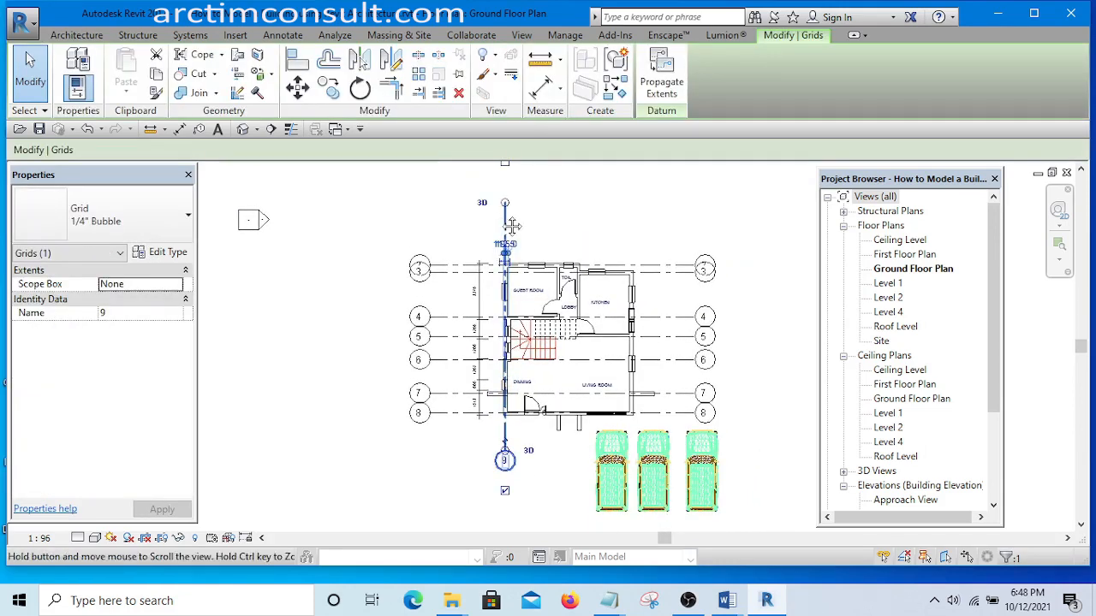
pyautogui.moveTo(511, 226); pyautogui.dragTo(511, 347, button='middle')
pyautogui.scroll(1, 510, 289)
pyautogui.click(504, 282)
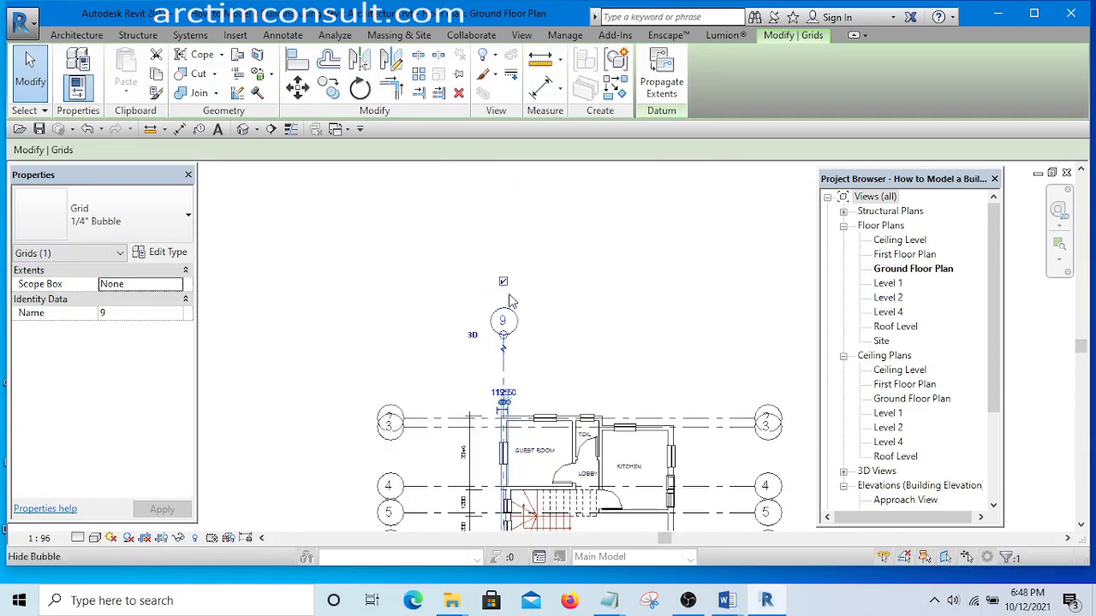
pyautogui.moveTo(503, 335); pyautogui.dragTo(503, 296)
pyautogui.click(584, 302)
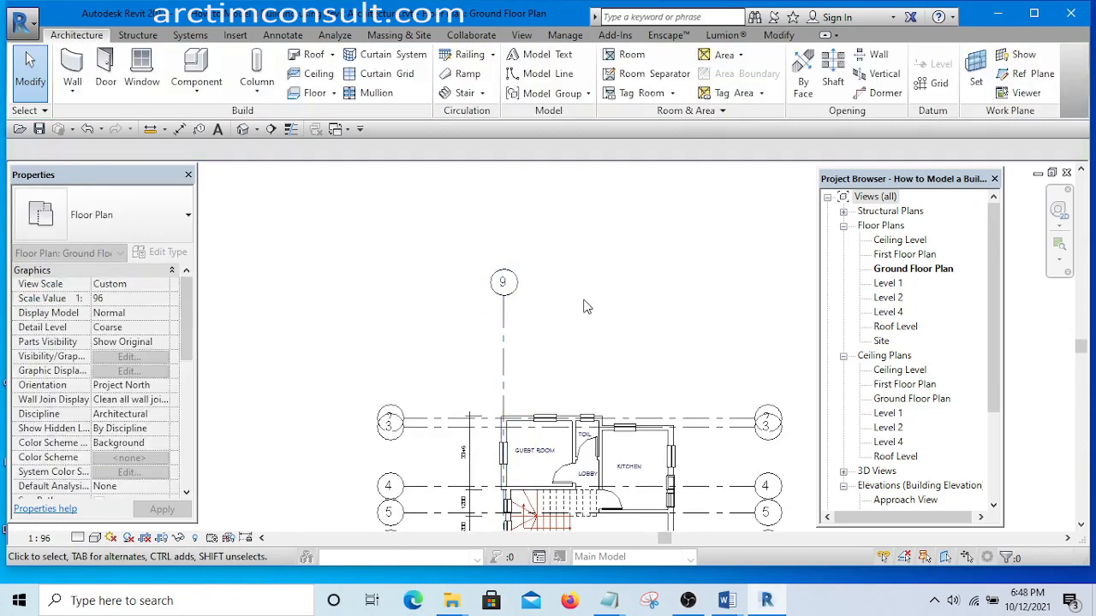
# Stretch the lower end of the vertical grid line farther down from the front wall
pyautogui.scroll(-3, 575, 293)
pyautogui.scroll(3, 565, 411)
pyautogui.click(536, 381)
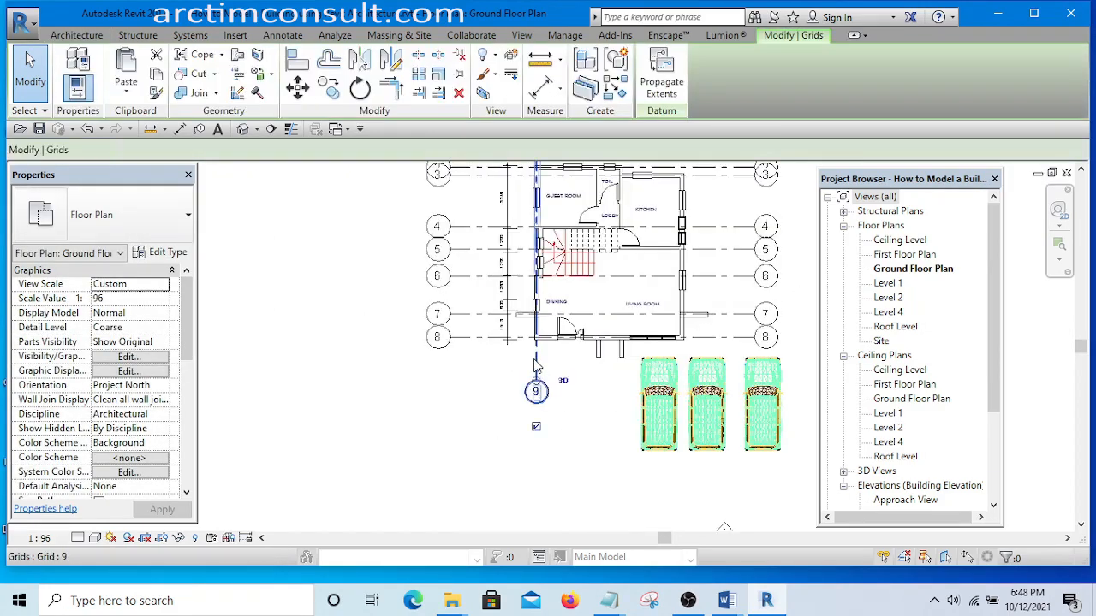
pyautogui.click(536, 388)
pyautogui.click(564, 430)
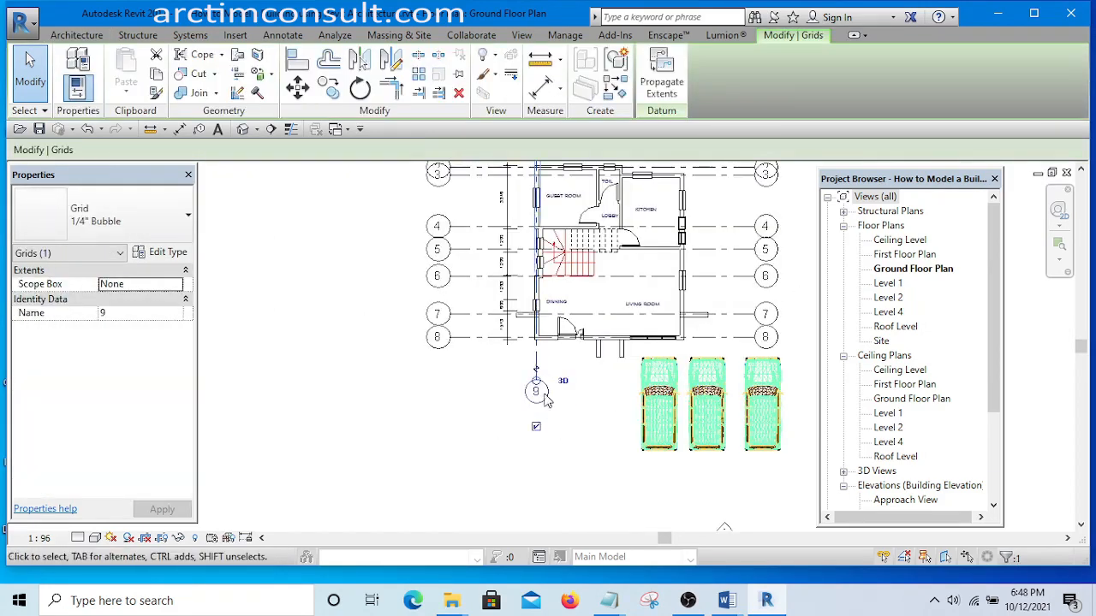
pyautogui.scroll(3, 545, 397)
pyautogui.moveTo(527, 362); pyautogui.dragTo(565, 406)
pyautogui.click(607, 347)
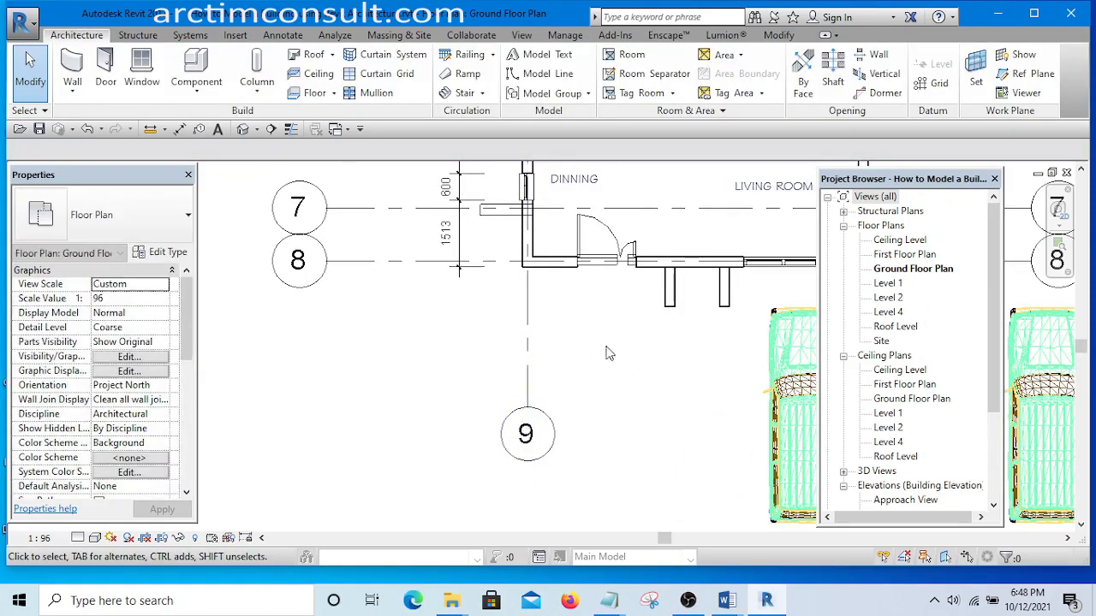
# Copy the vertical grid line right onto the wall between the guest room and the lobby
pyautogui.scroll(-2, 606, 349)
pyautogui.moveTo(586, 370); pyautogui.dragTo(524, 483, button='middle')
pyautogui.scroll(1, 520, 473)
pyautogui.click(506, 447)
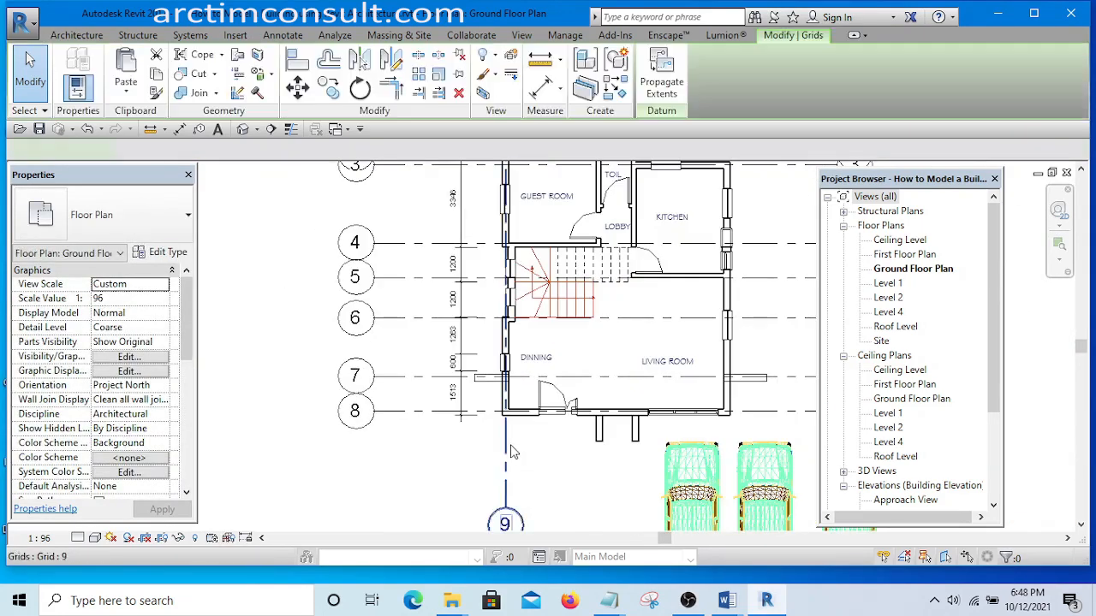
pyautogui.keyDown('ctrl'); pyautogui.moveTo(603, 444); pyautogui.dragTo(598, 444); pyautogui.keyUp('ctrl')
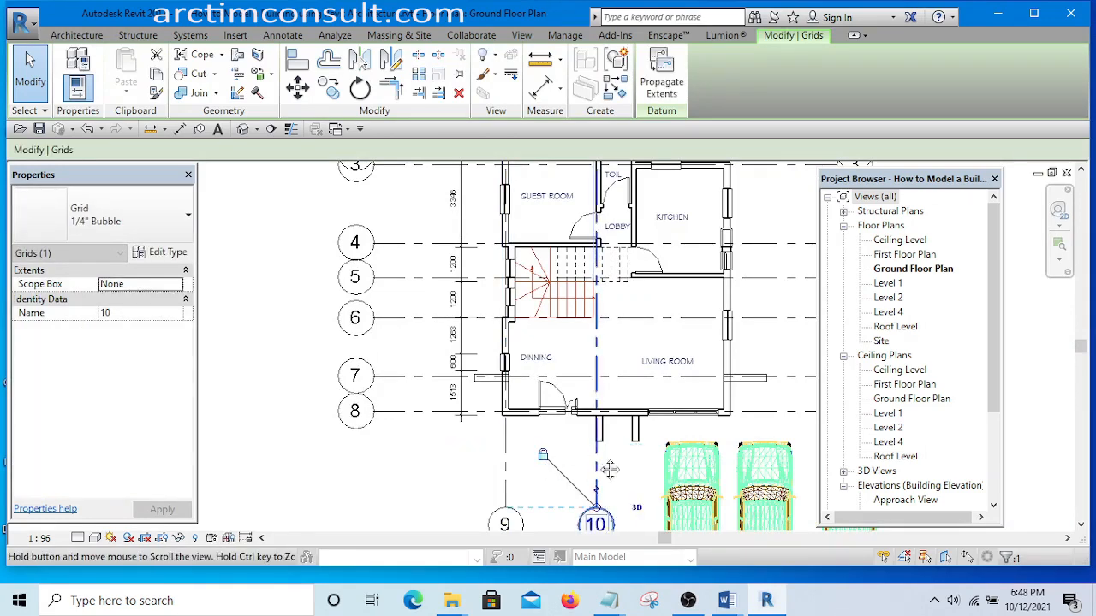
# Copy the vertical grid line onto the wall between the lobby and kitchen, and again onto the house's right external wall
pyautogui.scroll(2, 548, 403)
pyautogui.moveTo(482, 456); pyautogui.dragTo(511, 412, button='middle')
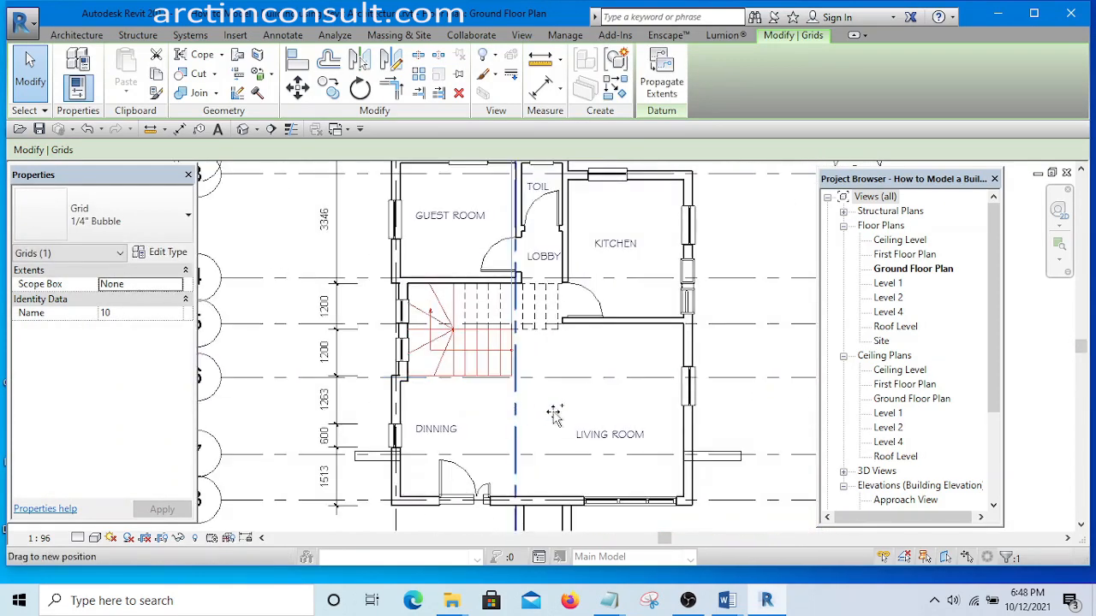
pyautogui.keyDown('ctrl'); pyautogui.moveTo(554, 414); pyautogui.dragTo(564, 408); pyautogui.keyUp('ctrl')
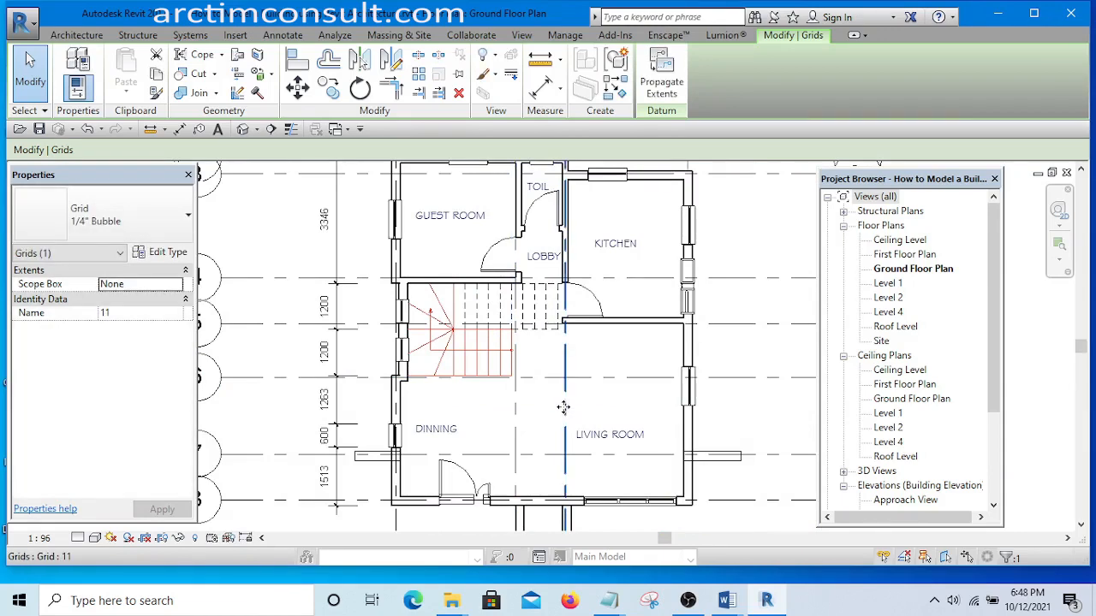
pyautogui.keyDown('ctrl'); pyautogui.moveTo(627, 397); pyautogui.dragTo(690, 398); pyautogui.keyUp('ctrl')
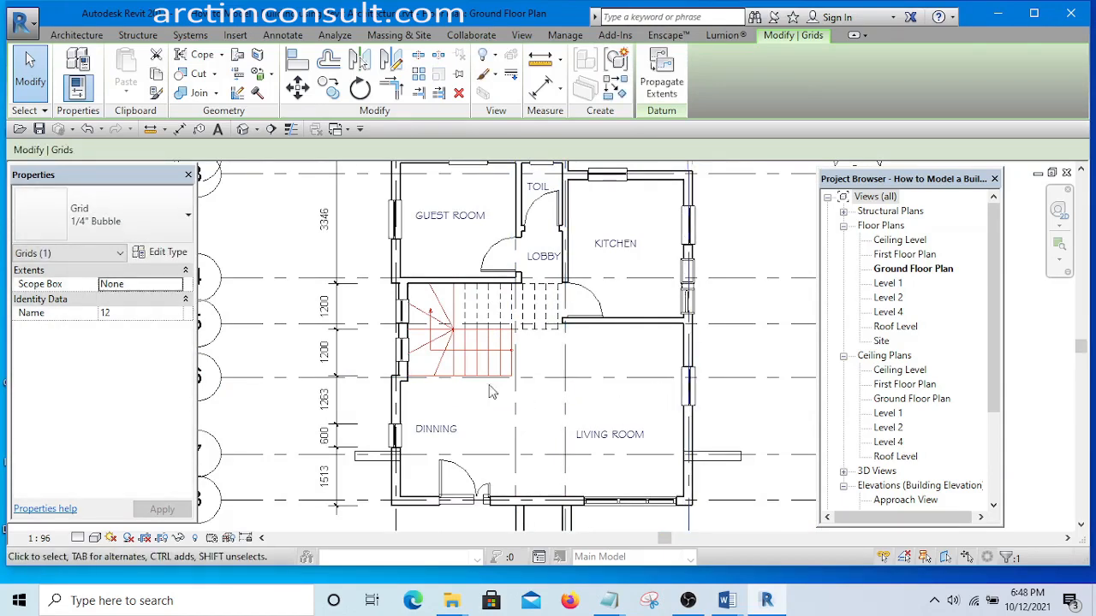
pyautogui.scroll(-3, 492, 391)
pyautogui.click(653, 232)
# Align horizontal grid line 2 with the centreline of the rear external wall behind the guest room
pyautogui.scroll(4, 462, 317)
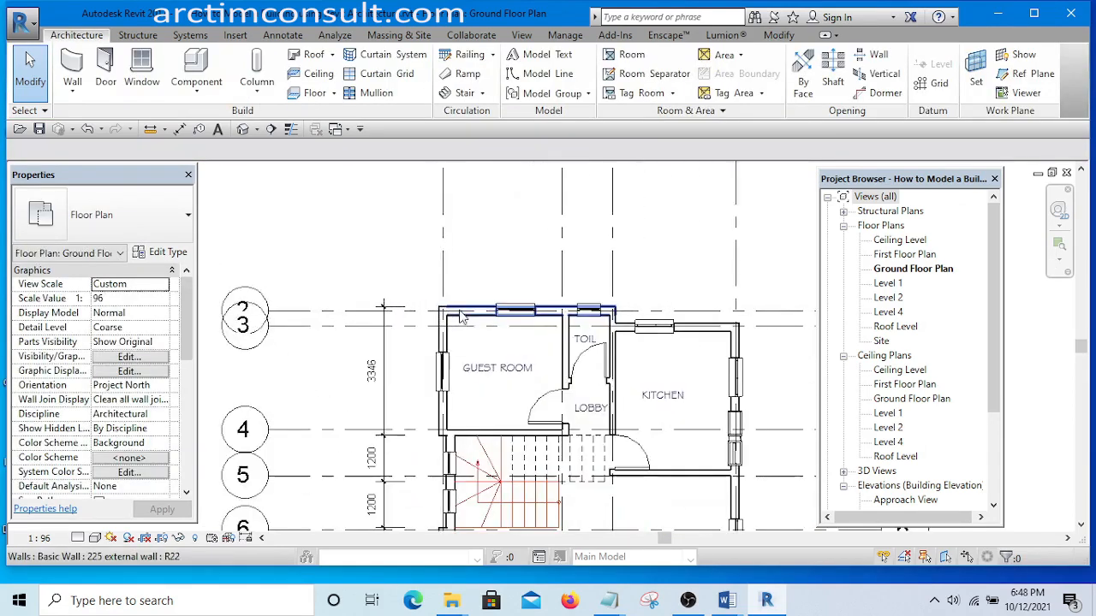
pyautogui.scroll(1, 463, 316)
pyautogui.moveTo(462, 317); pyautogui.dragTo(367, 365, button='middle')
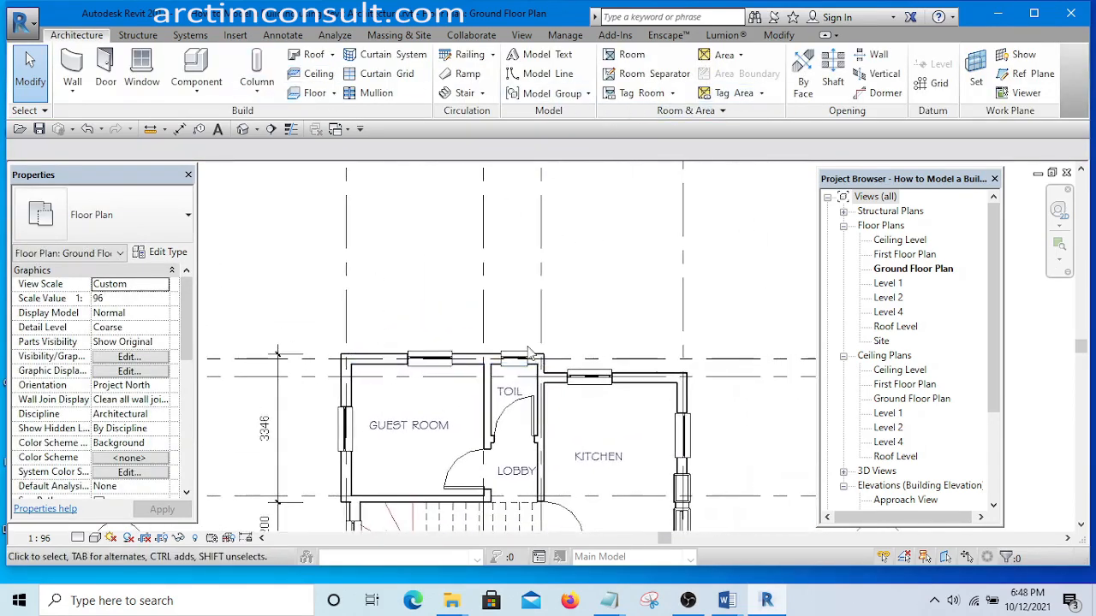
pyautogui.scroll(3, 514, 355)
pyautogui.scroll(-3, 548, 352)
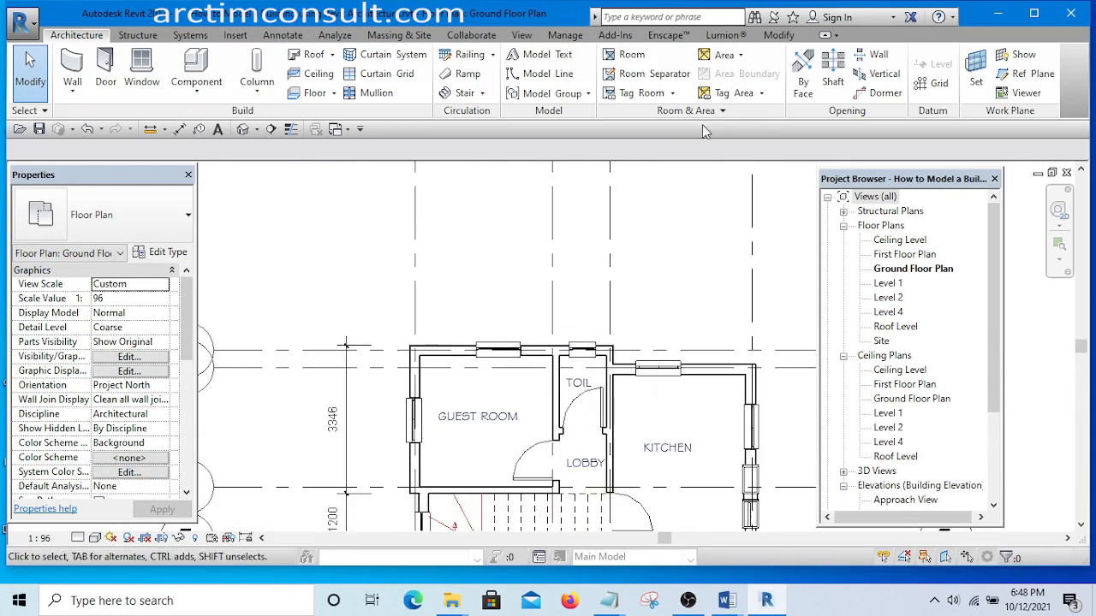
pyautogui.click(778, 36)
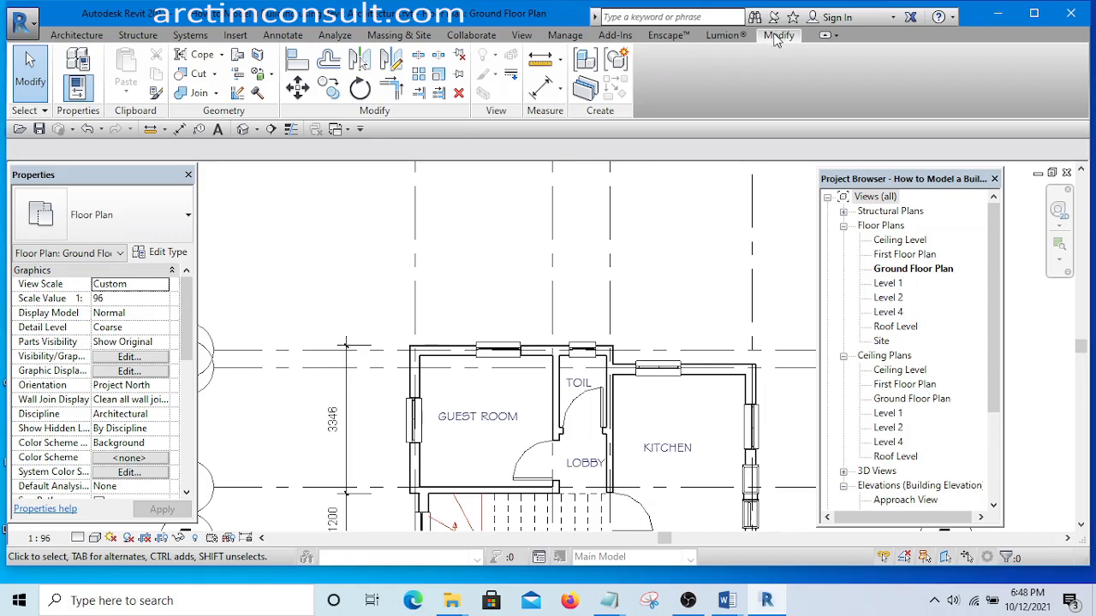
pyautogui.click(297, 58)
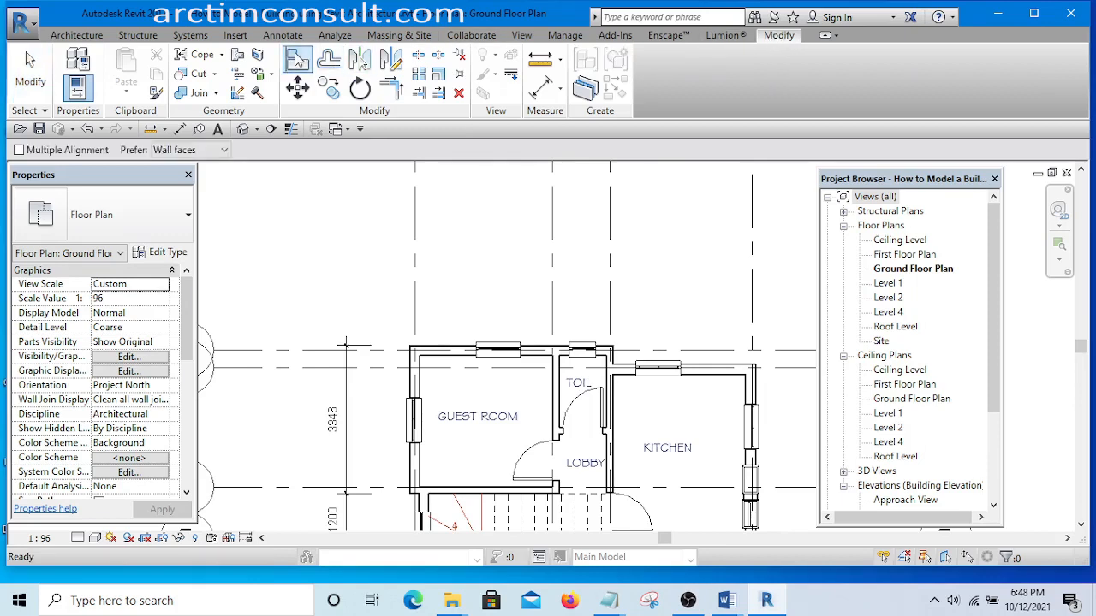
pyautogui.scroll(6, 440, 372)
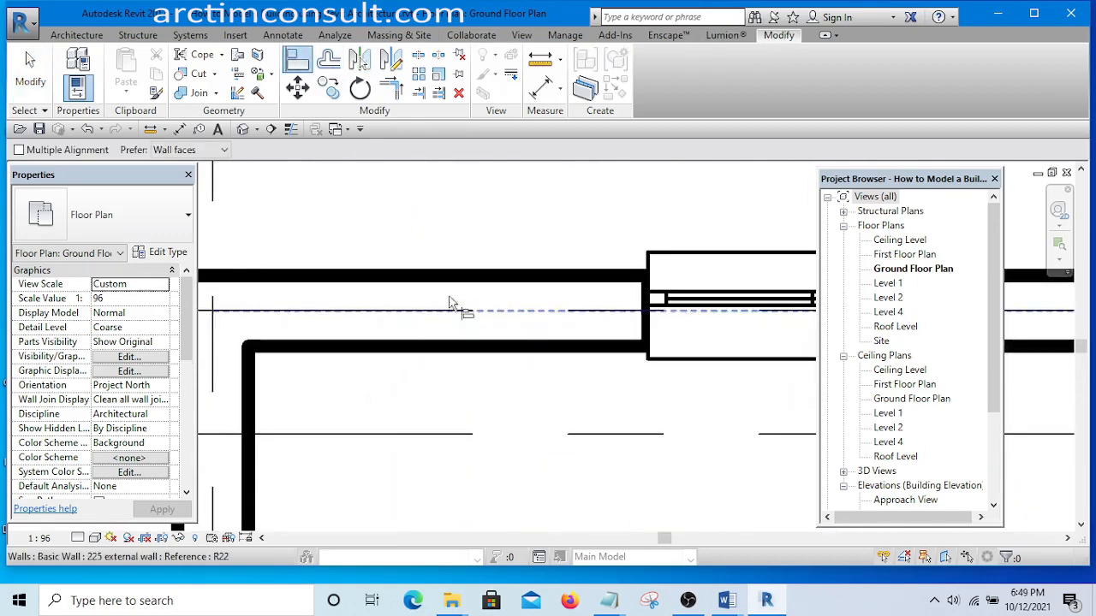
pyautogui.scroll(3, 488, 319)
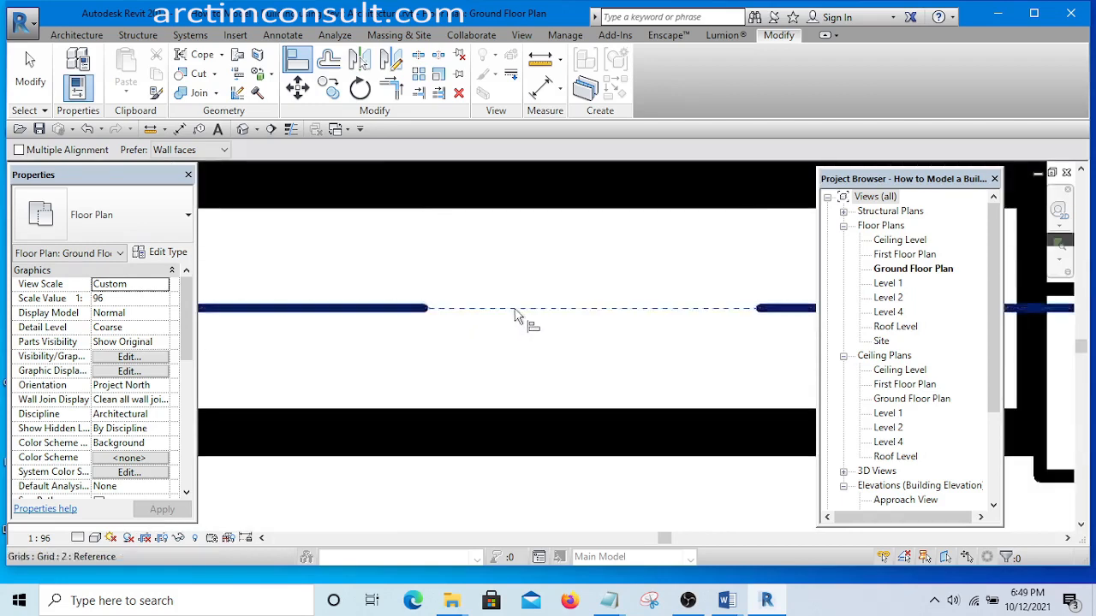
pyautogui.click(518, 318)
pyautogui.scroll(-2, 582, 338)
pyautogui.scroll(-3, 638, 355)
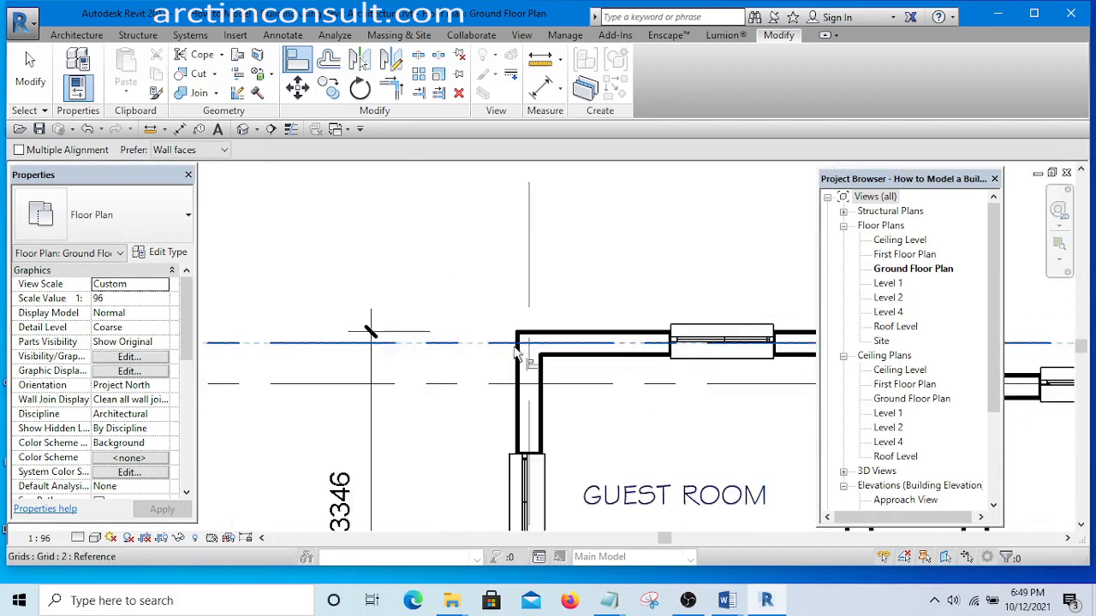
pyautogui.click(433, 346)
pyautogui.scroll(-5, 436, 282)
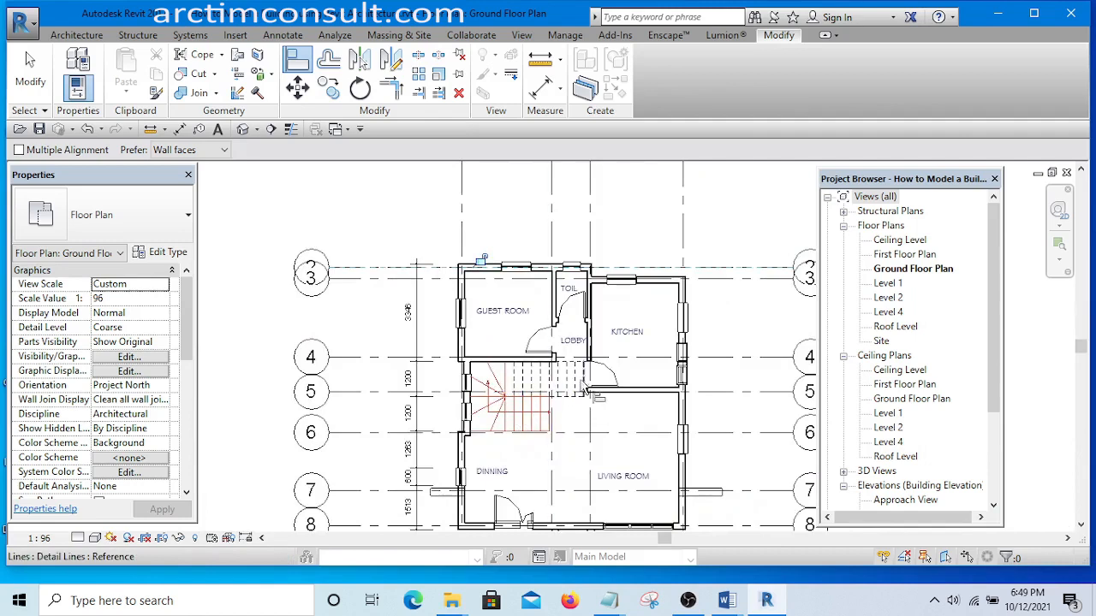
# Align grid line 3 with the centreline of the kitchen's rear external wall
pyautogui.scroll(6, 590, 394)
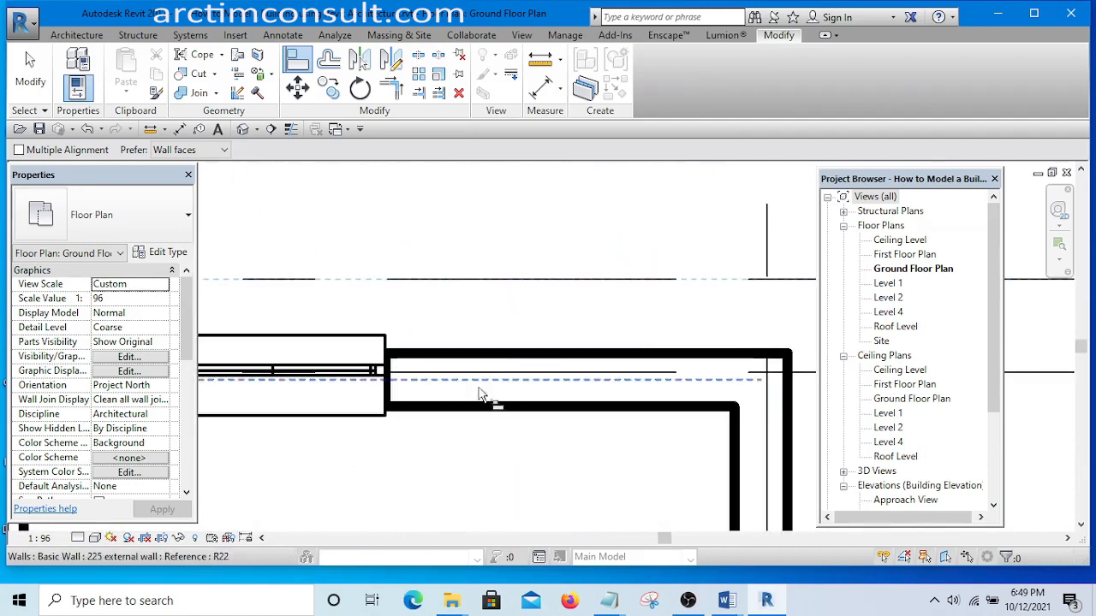
pyautogui.scroll(-2, 676, 402)
pyautogui.scroll(3, 625, 360)
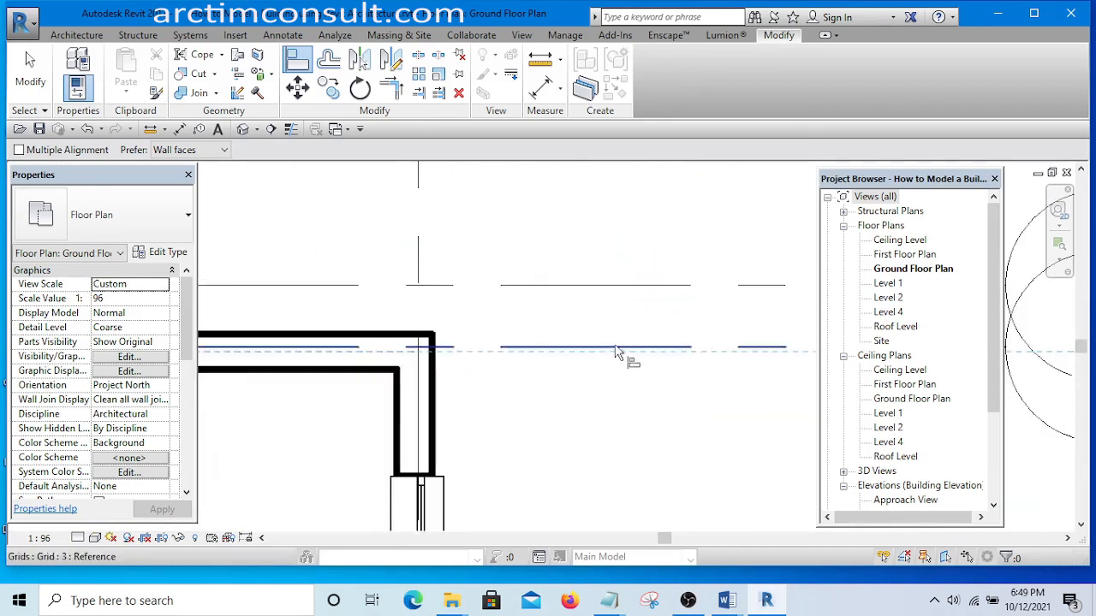
pyautogui.scroll(-3, 651, 342)
# Align grid line 4 with the centreline of the wall between the guest room and the staircase
pyautogui.scroll(3, 444, 359)
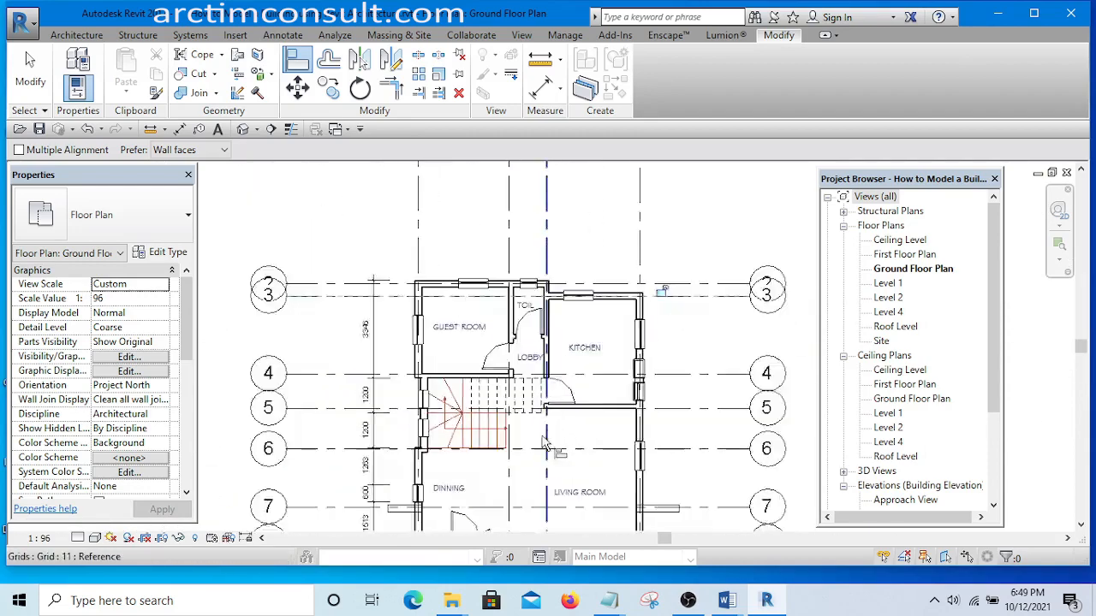
pyautogui.scroll(4, 444, 360)
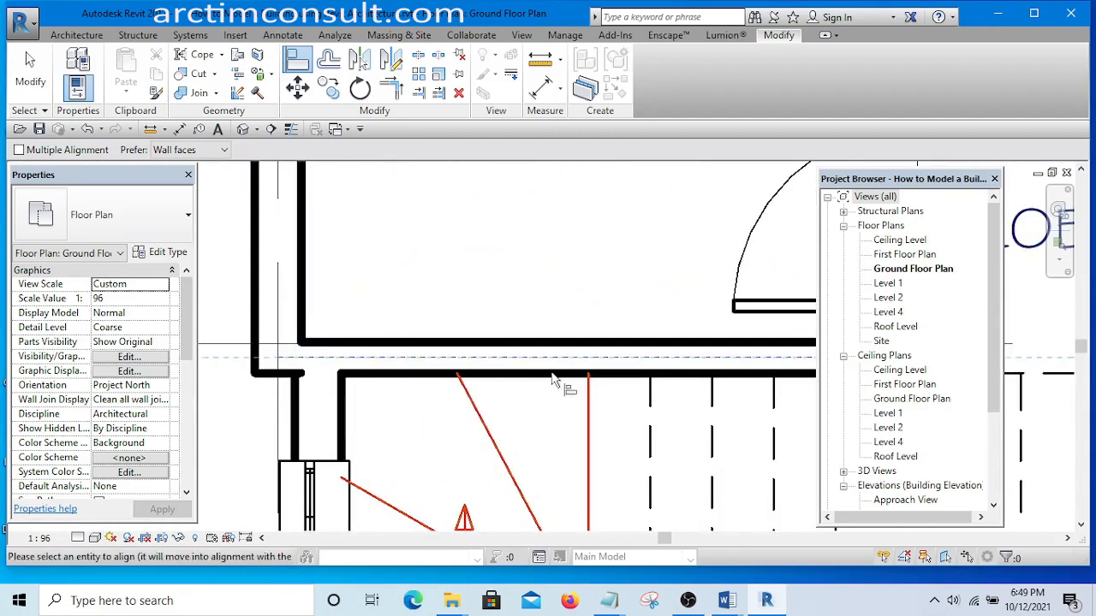
pyautogui.scroll(-1, 326, 364)
pyautogui.scroll(-5, 331, 362)
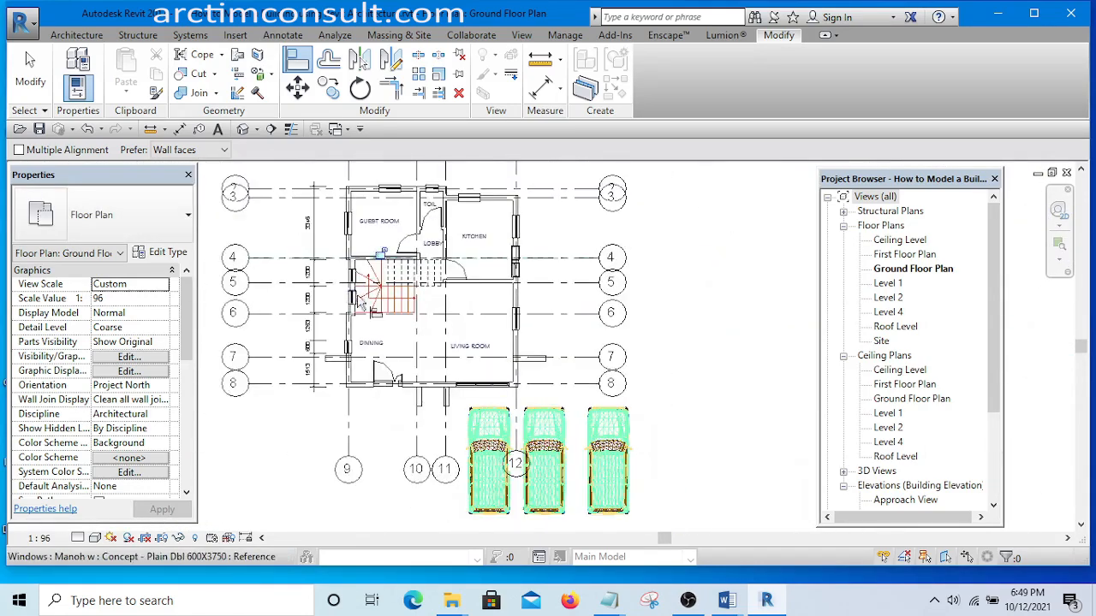
# Align grid line 5 with the centreline of the internal wall between the kitchen and living room
pyautogui.scroll(6, 461, 292)
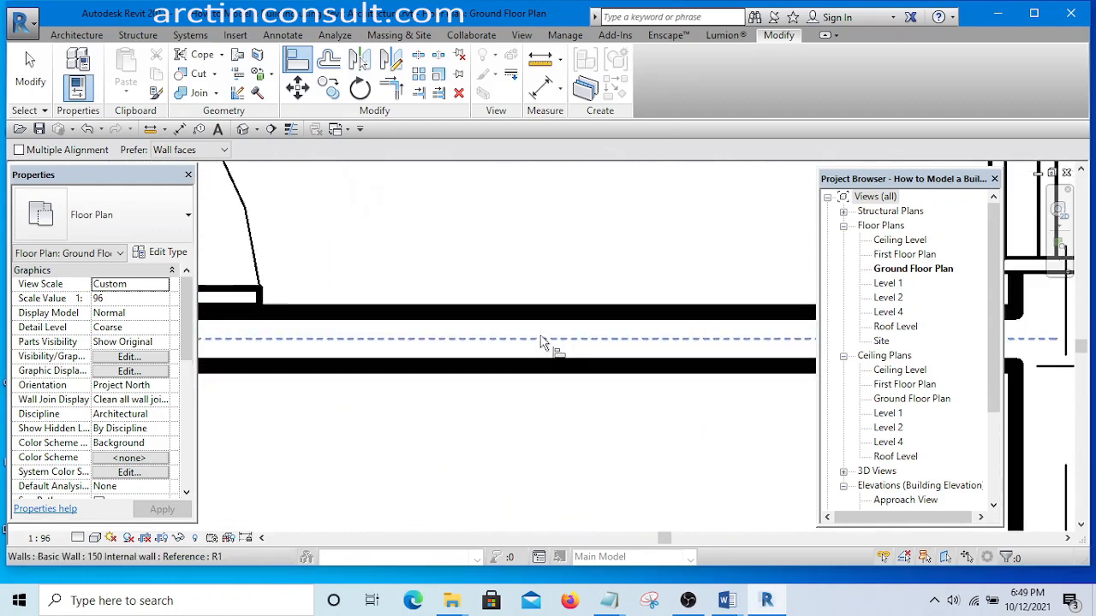
pyautogui.scroll(-3, 427, 308)
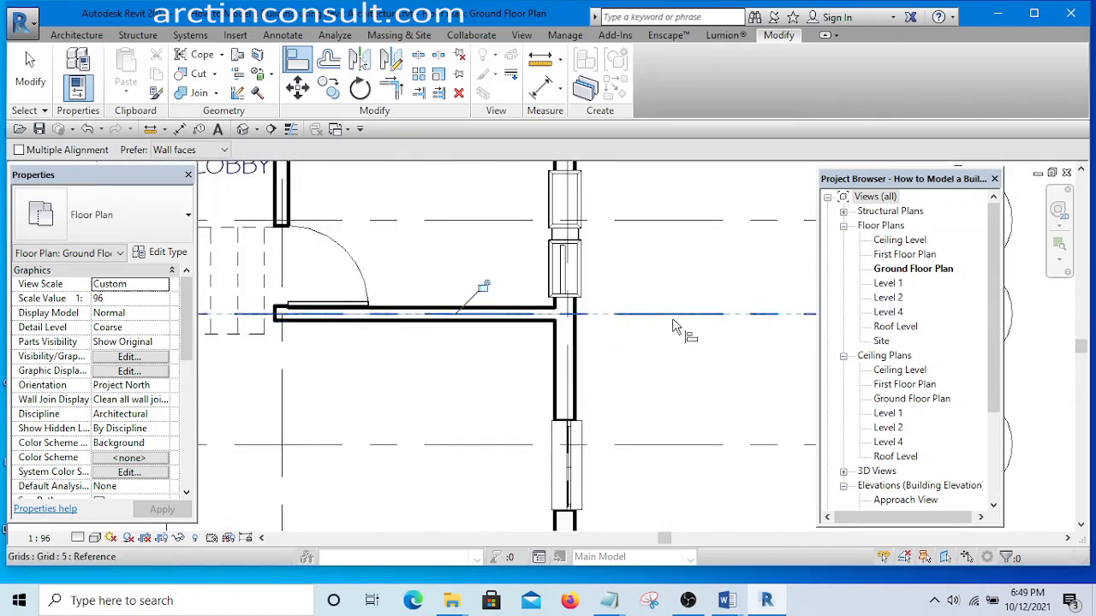
pyautogui.scroll(-4, 680, 330)
# Align grid line 6 with the centreline of the short wall offset between the staircase and the dining area
pyautogui.scroll(6, 467, 343)
pyautogui.scroll(2, 453, 358)
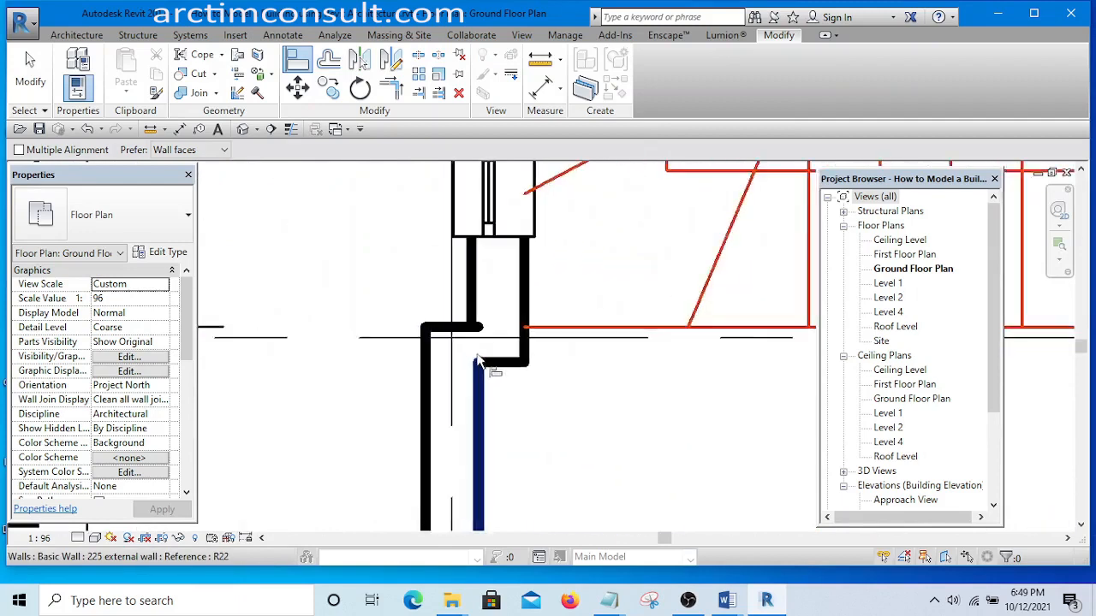
pyautogui.click(384, 341)
pyautogui.scroll(-4, 530, 385)
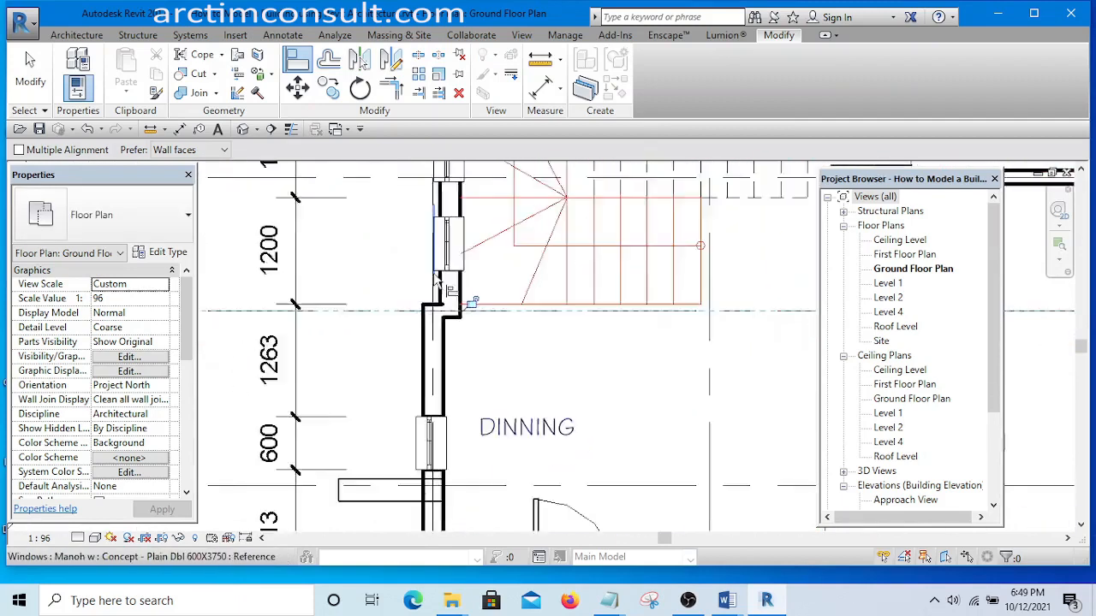
# Align grid line 8 with the centreline of the house's front external wall and end the Align command
pyautogui.moveTo(551, 447); pyautogui.dragTo(299, 411, button='middle')
pyautogui.scroll(3, 656, 357)
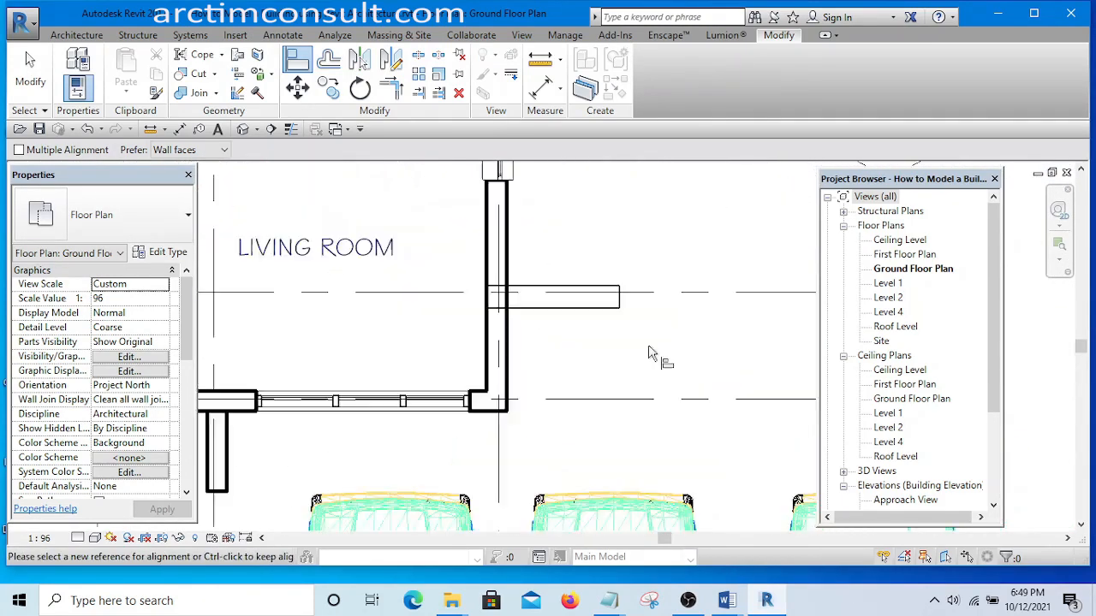
pyautogui.scroll(2, 648, 299)
pyautogui.scroll(2, 485, 325)
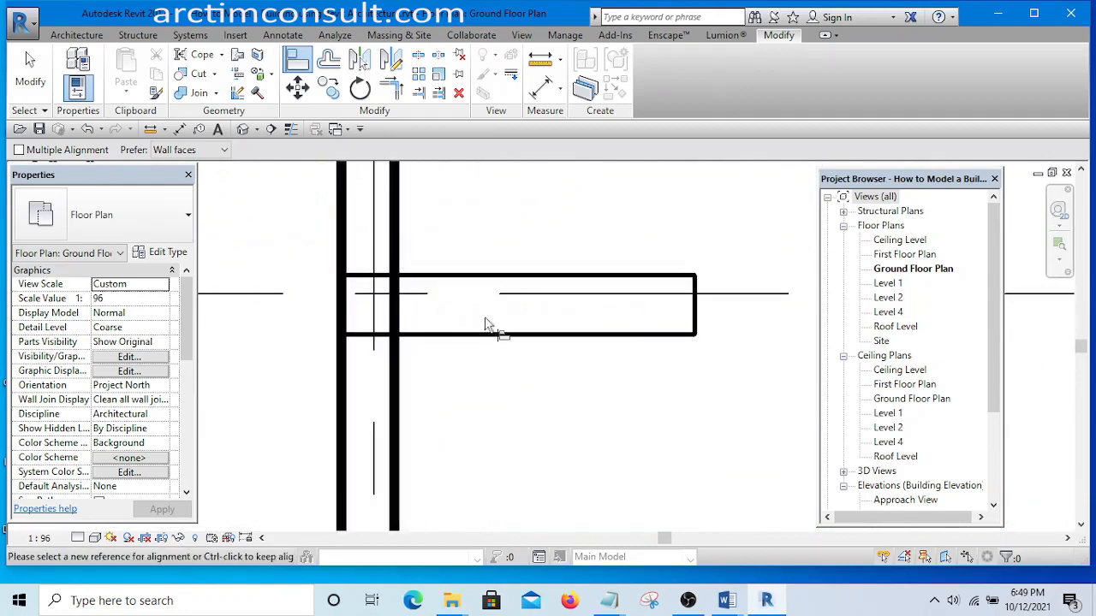
pyautogui.scroll(-5, 599, 300)
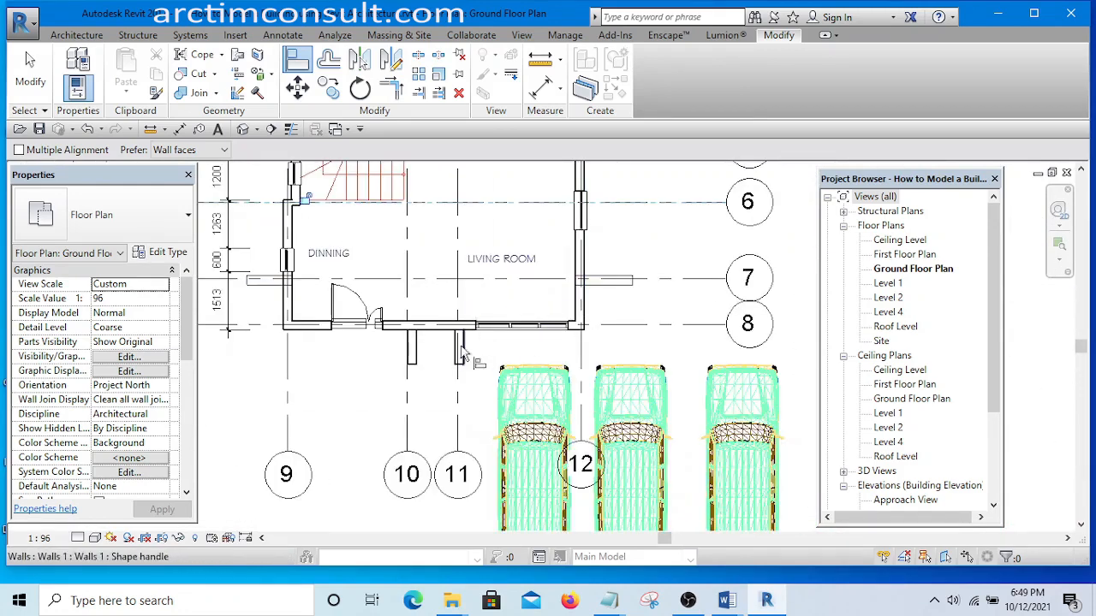
pyautogui.scroll(2, 580, 318)
pyautogui.scroll(5, 360, 326)
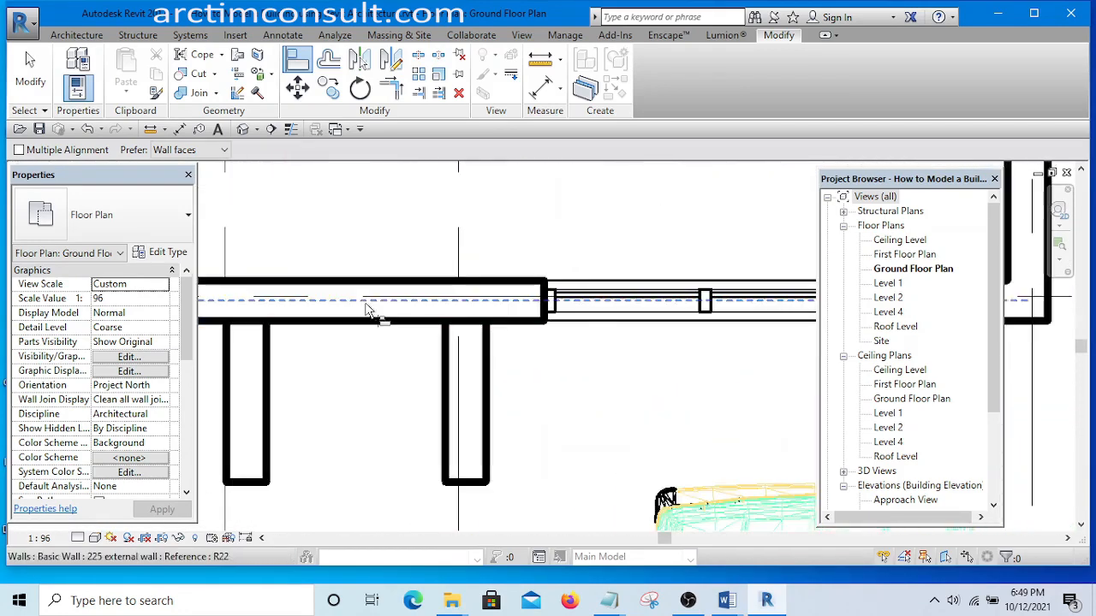
pyautogui.scroll(-4, 321, 312)
pyautogui.scroll(4, 565, 303)
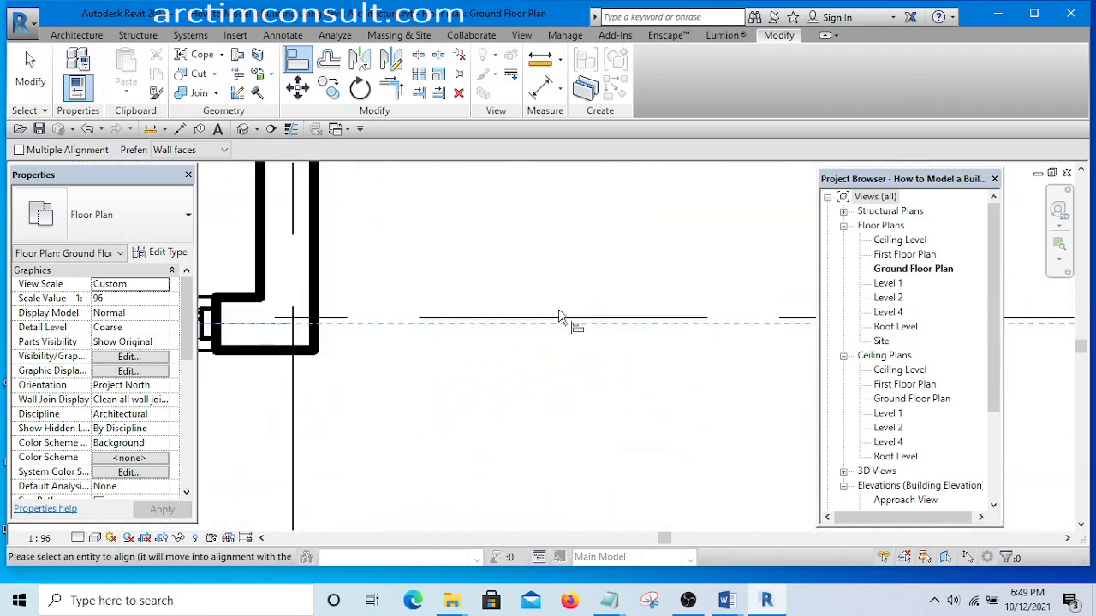
pyautogui.click(565, 324)
pyautogui.scroll(-4, 599, 309)
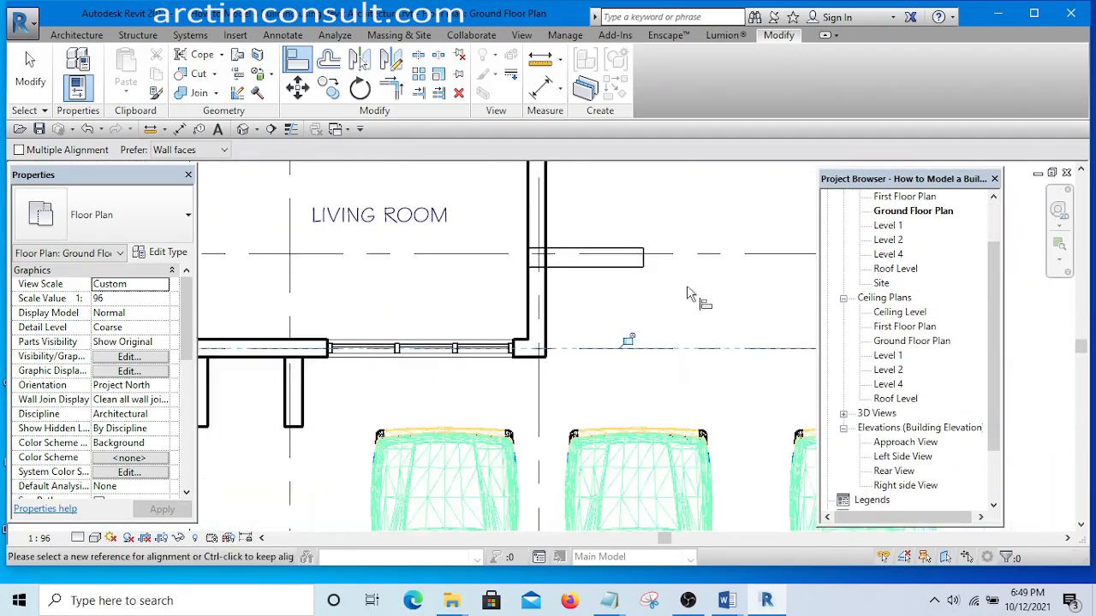
pyautogui.rightClick(593, 272)
pyautogui.click(631, 282)
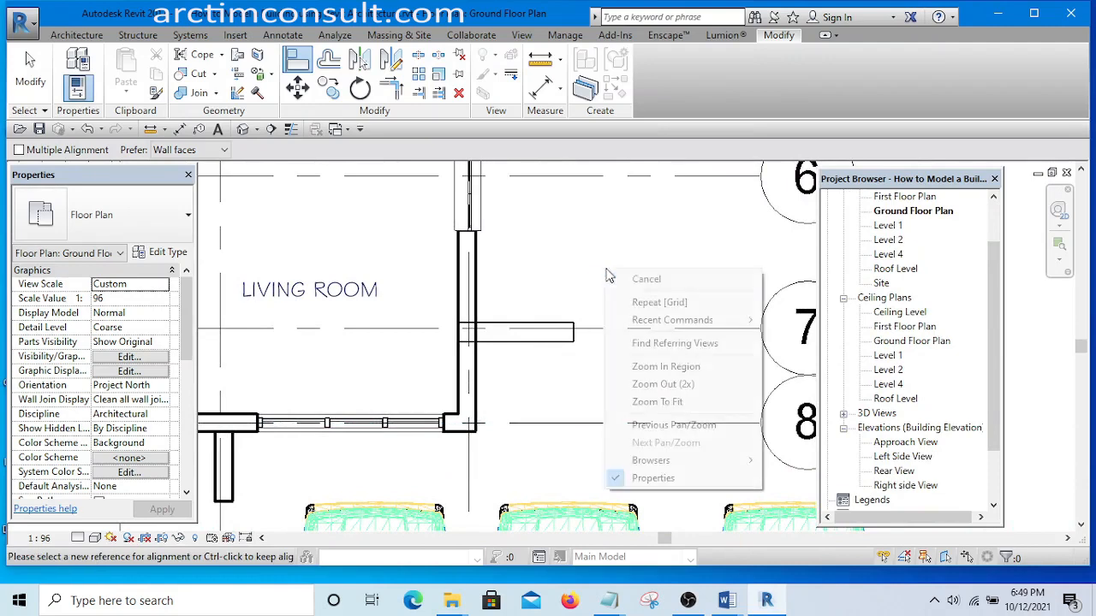
# Move grid line 7 onto the midpoint of the short casework element projecting from the living room's external wall
pyautogui.scroll(5, 599, 312)
pyautogui.scroll(-3, 591, 305)
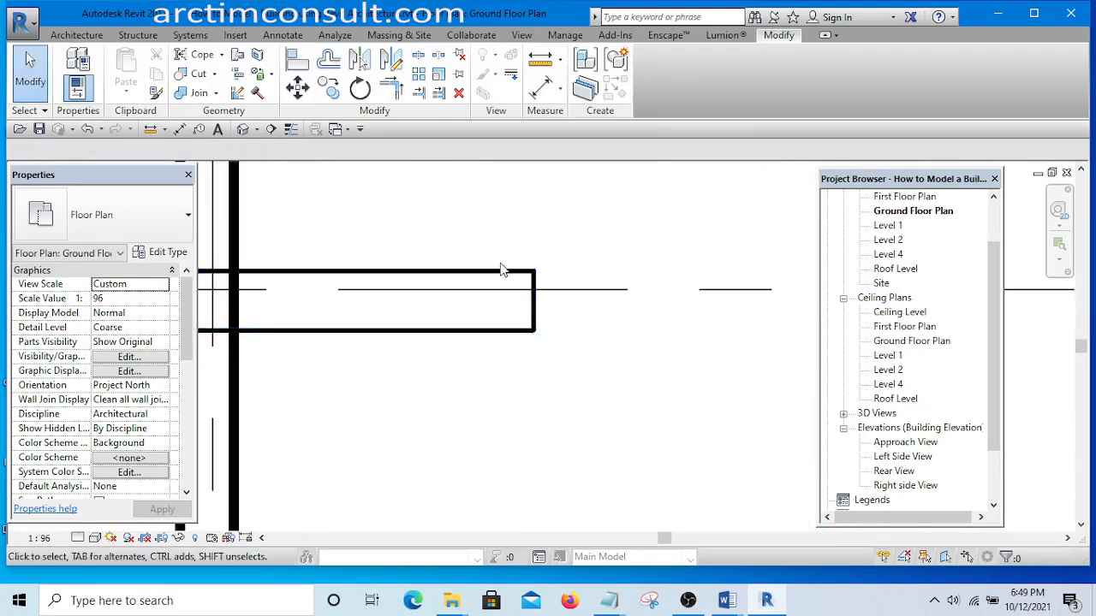
pyautogui.scroll(2, 411, 309)
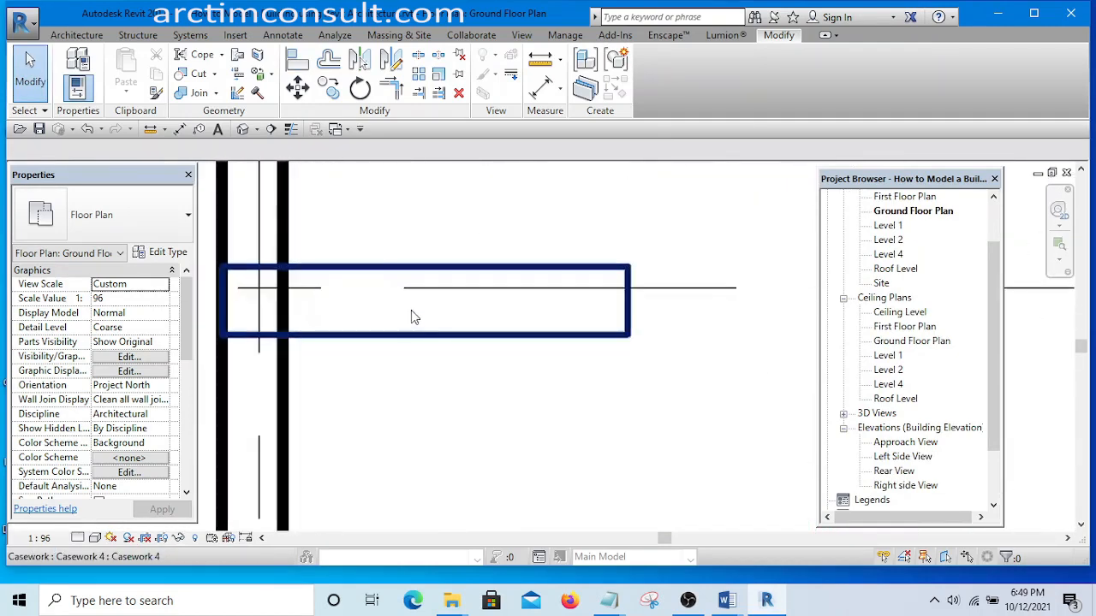
pyautogui.scroll(2, 550, 291)
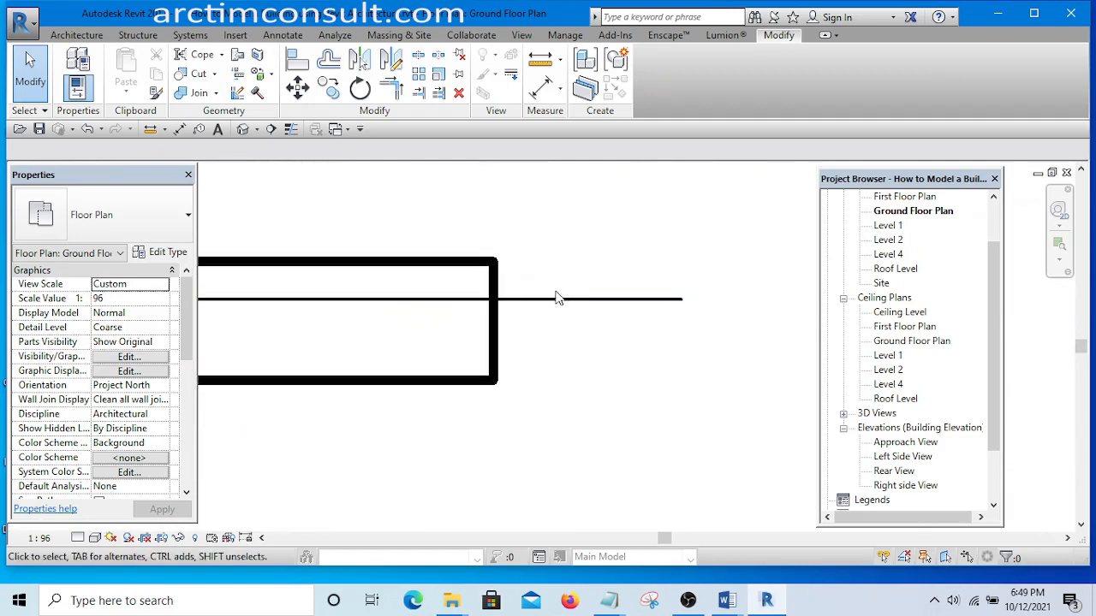
pyautogui.click(555, 299)
pyautogui.click(297, 89)
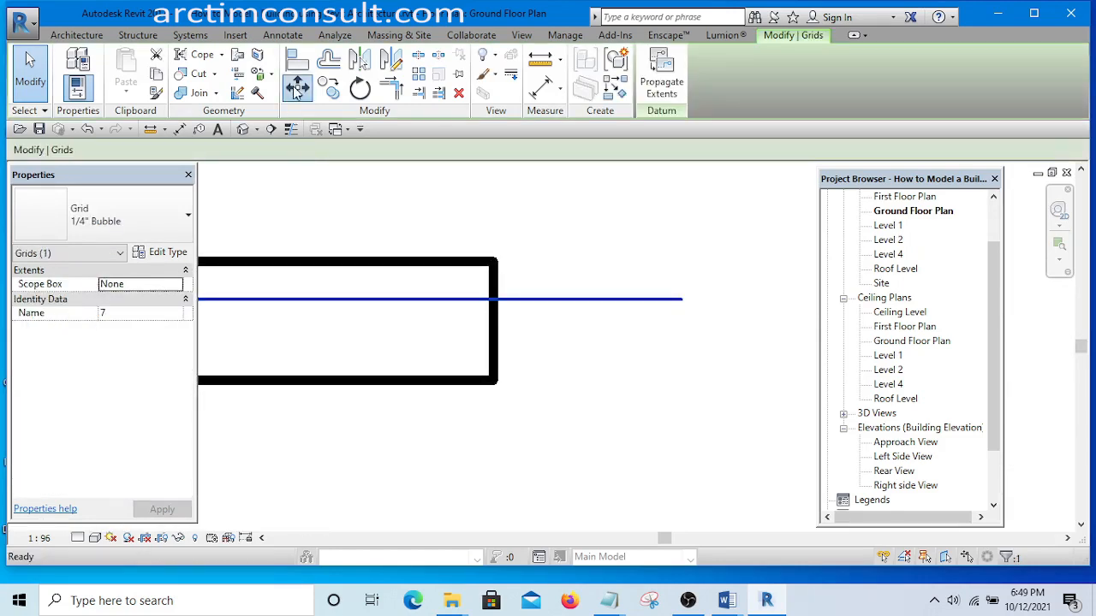
pyautogui.scroll(3, 497, 295)
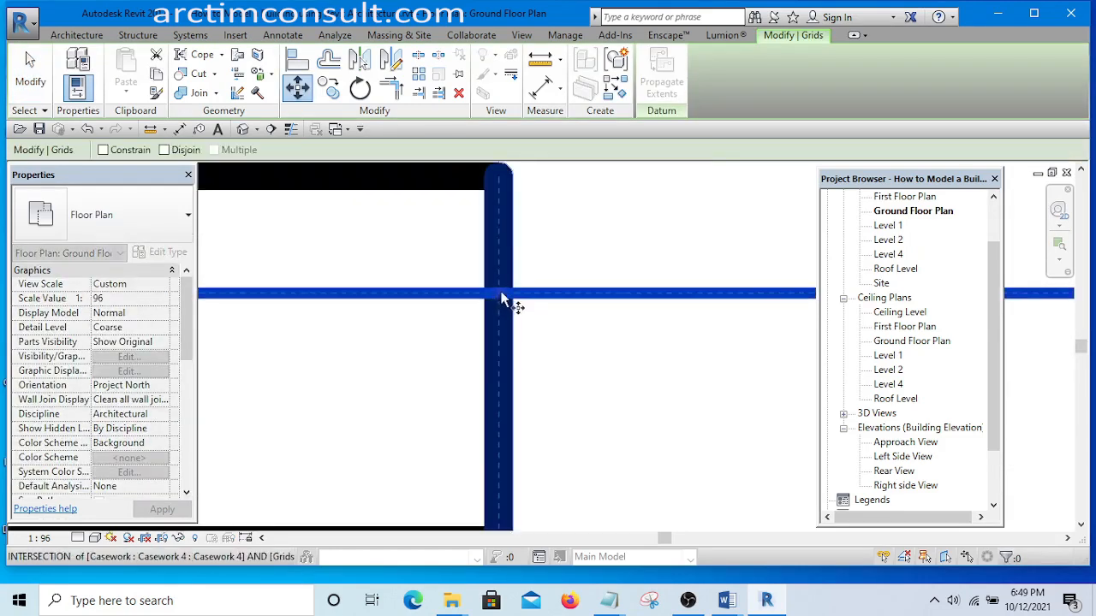
pyautogui.click(497, 292)
pyautogui.scroll(-1, 497, 289)
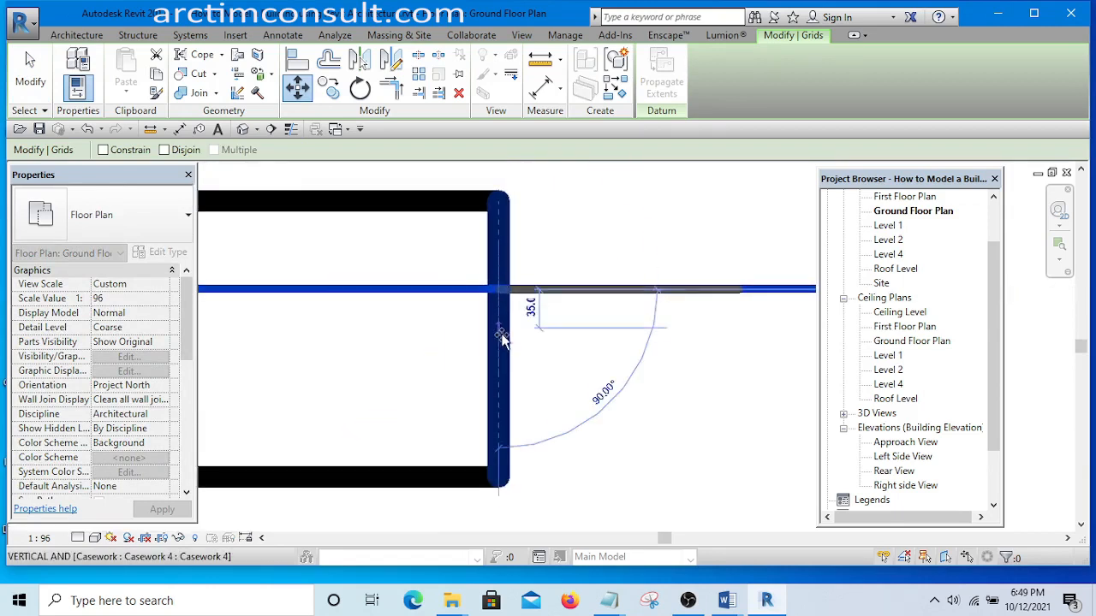
pyautogui.scroll(1, 498, 342)
pyautogui.scroll(1, 499, 345)
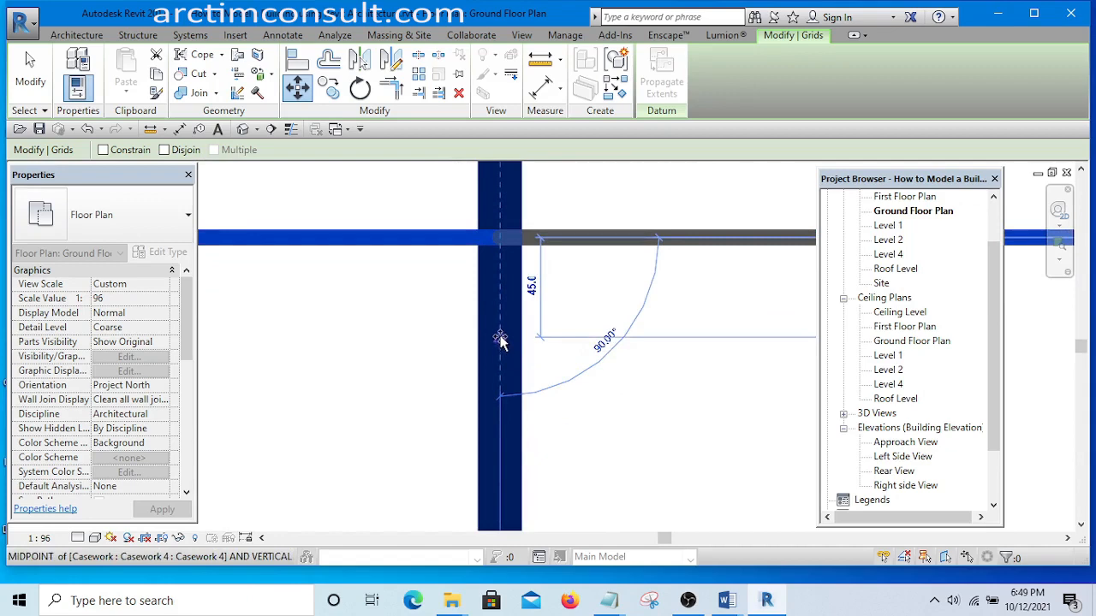
pyautogui.scroll(2, 501, 340)
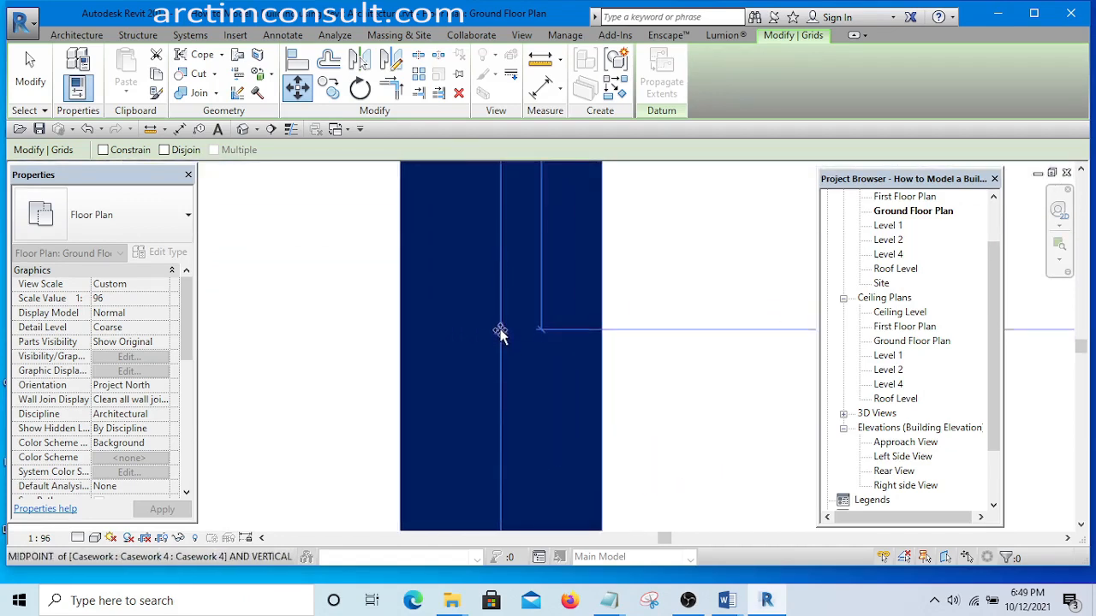
pyautogui.click(500, 334)
pyautogui.scroll(-5, 500, 329)
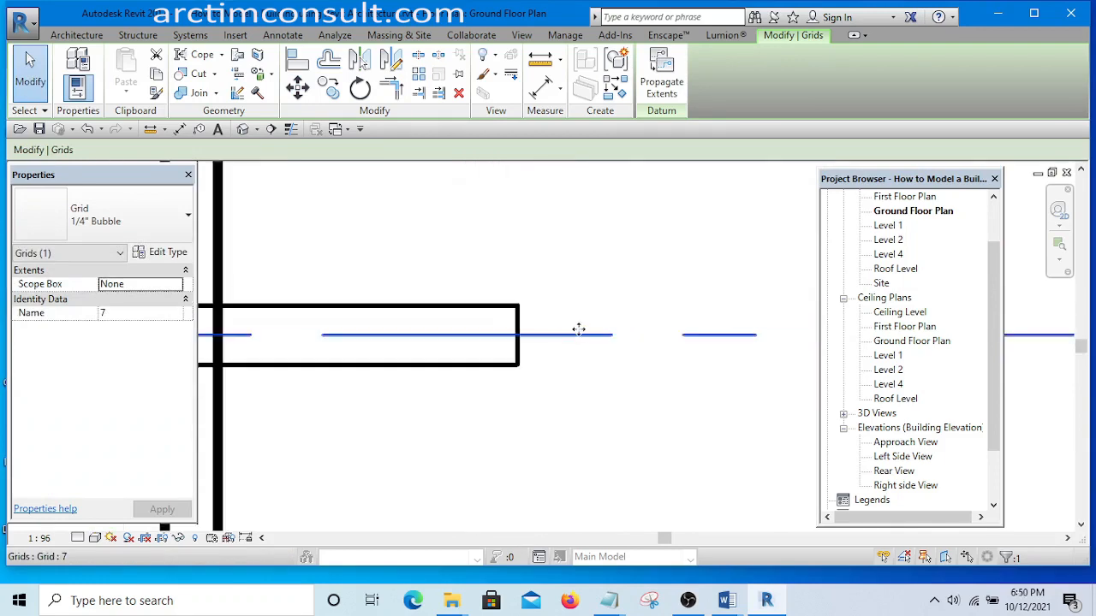
pyautogui.scroll(-6, 599, 248)
pyautogui.press('Escape')
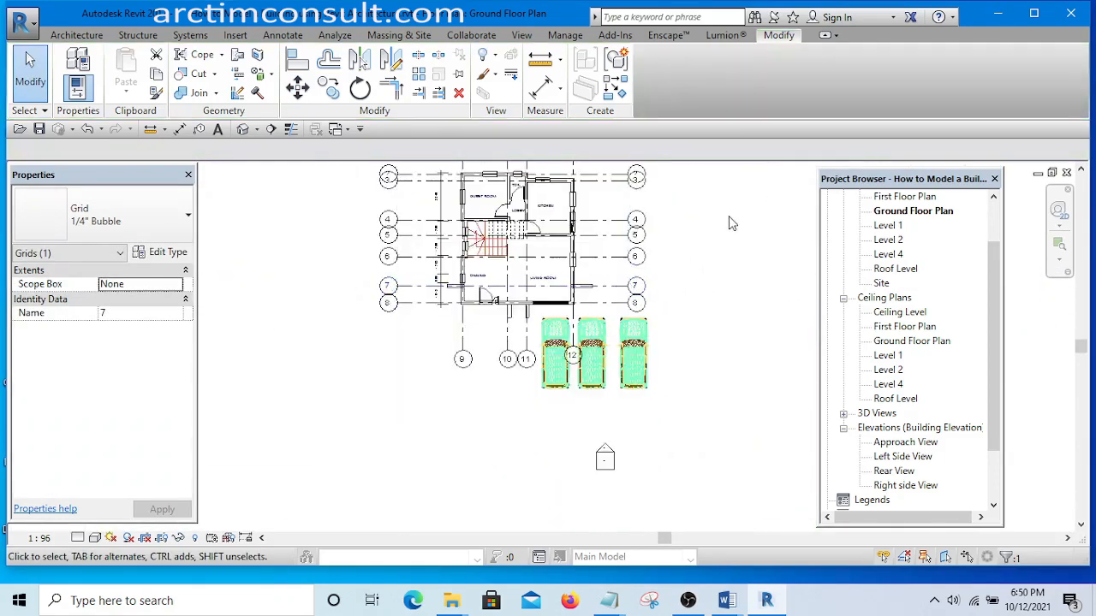
# Pull the upper ends of grid lines 9, 10 and 11 closer to the house
pyautogui.scroll(3, 489, 253)
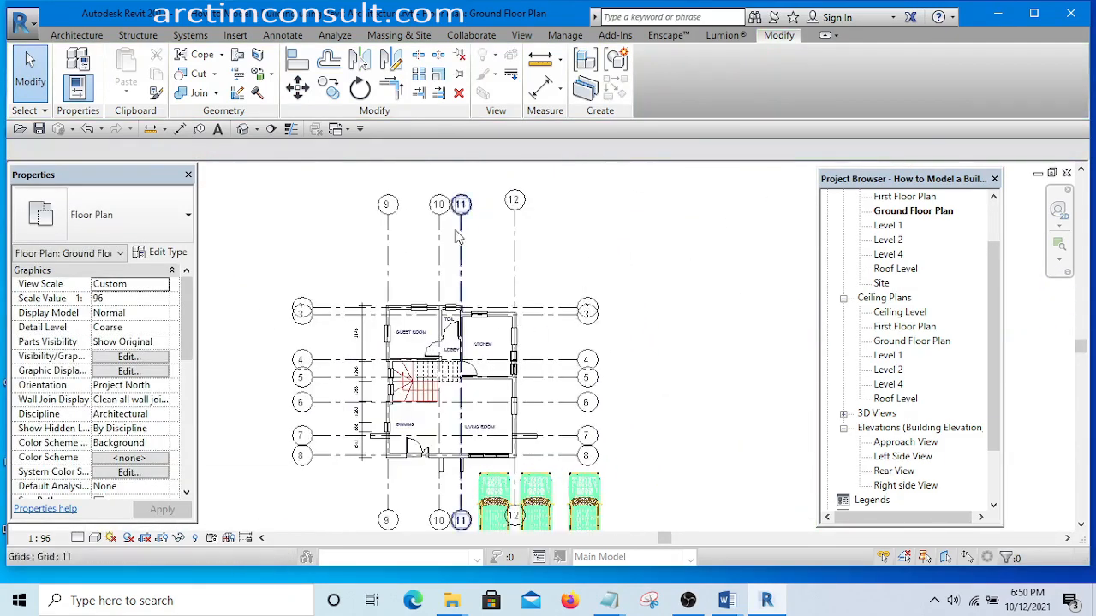
pyautogui.scroll(-3, 442, 218)
pyautogui.scroll(3, 531, 214)
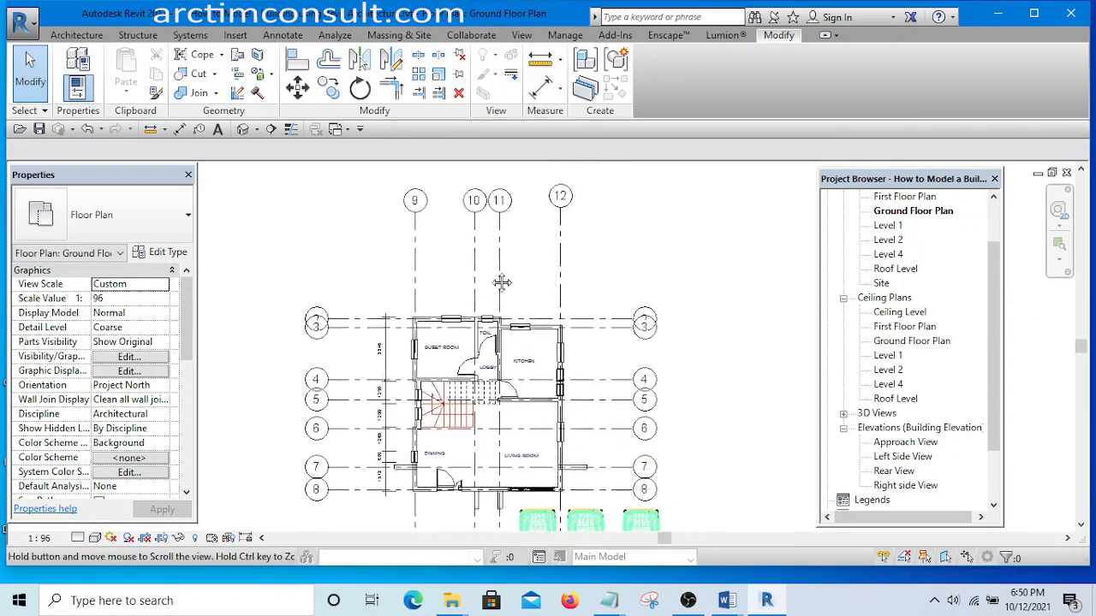
pyautogui.scroll(1, 513, 246)
pyautogui.click(491, 242)
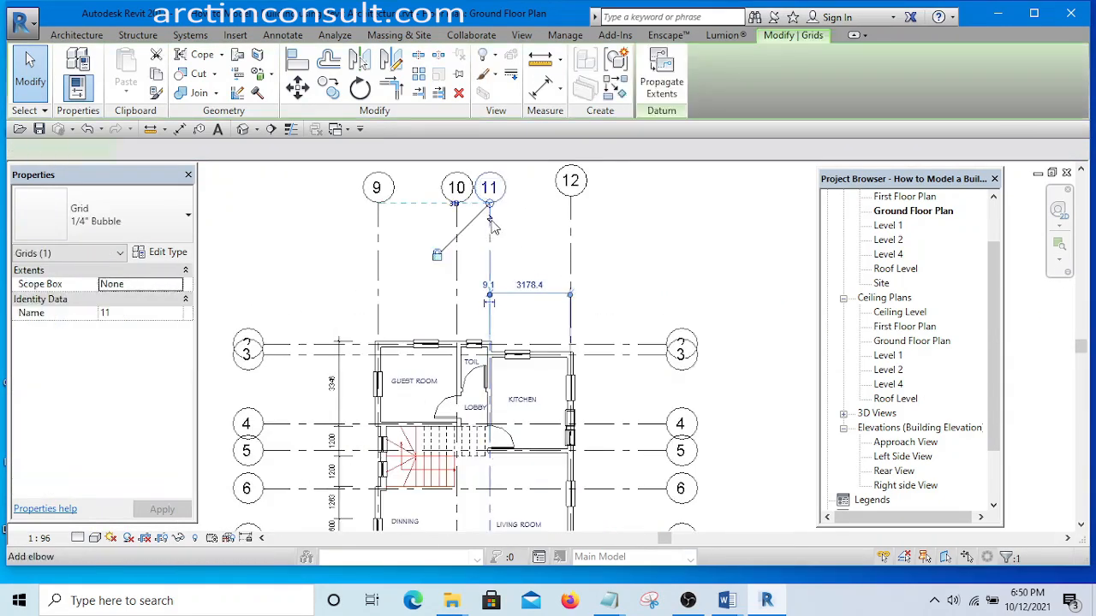
pyautogui.moveTo(488, 206); pyautogui.dragTo(489, 256)
pyautogui.click(599, 234)
# Shorten the upper end of grid line 12 so its bubble lines up with the bubbles of grid lines 9 to 11
pyautogui.click(570, 237)
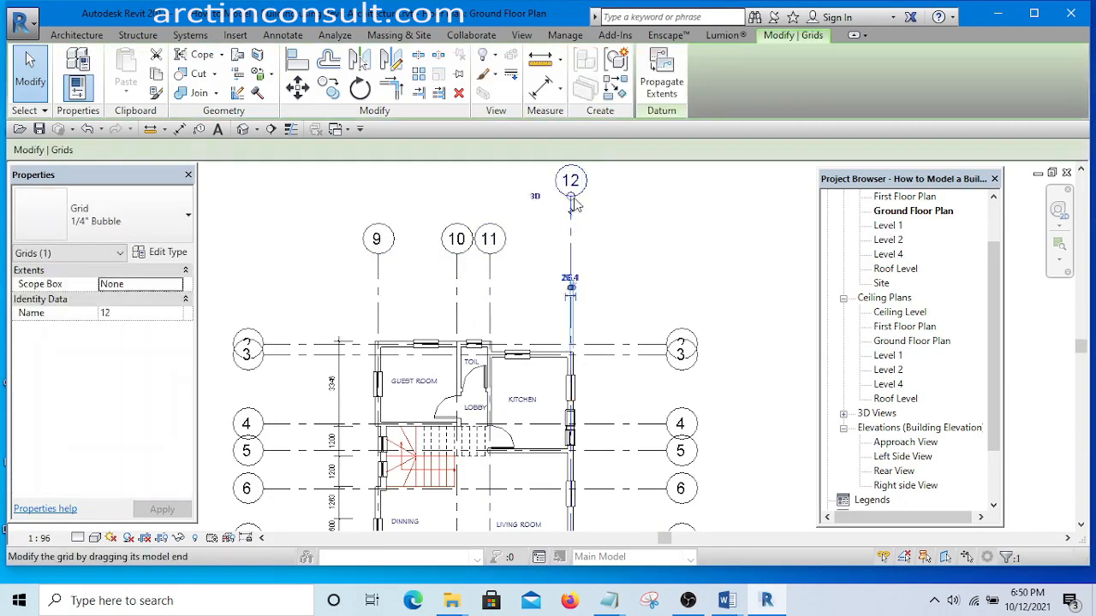
pyautogui.moveTo(570, 198); pyautogui.dragTo(570, 256)
pyautogui.click(656, 232)
# Examine the size, spacing and overlap of the grid bubbles around the ground floor plan
pyautogui.scroll(-3, 660, 269)
pyautogui.scroll(4, 642, 252)
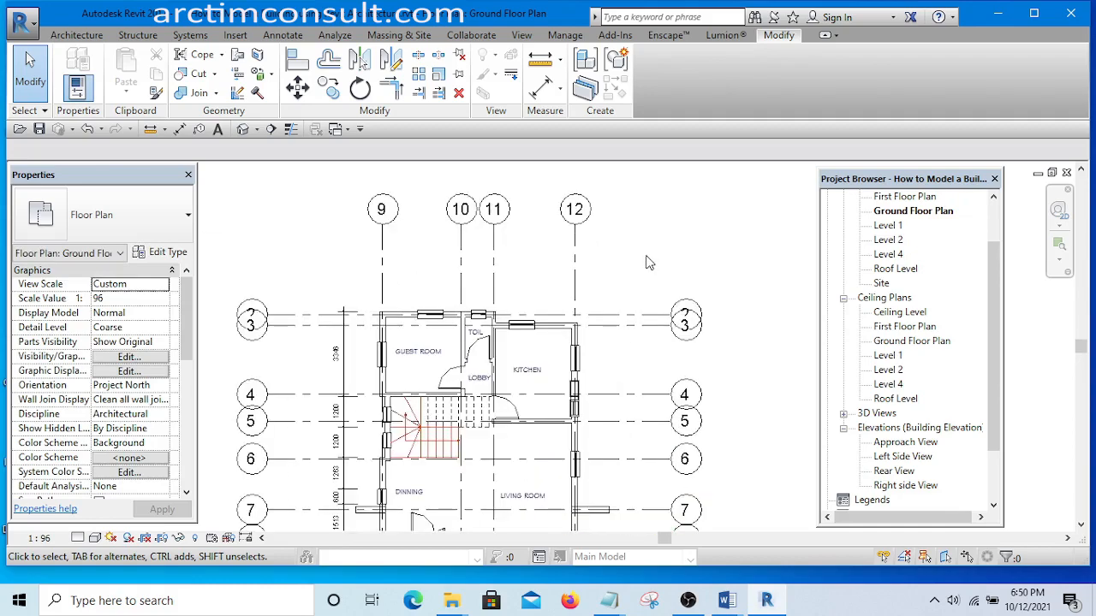
pyautogui.scroll(2, 631, 271)
pyautogui.scroll(-5, 631, 272)
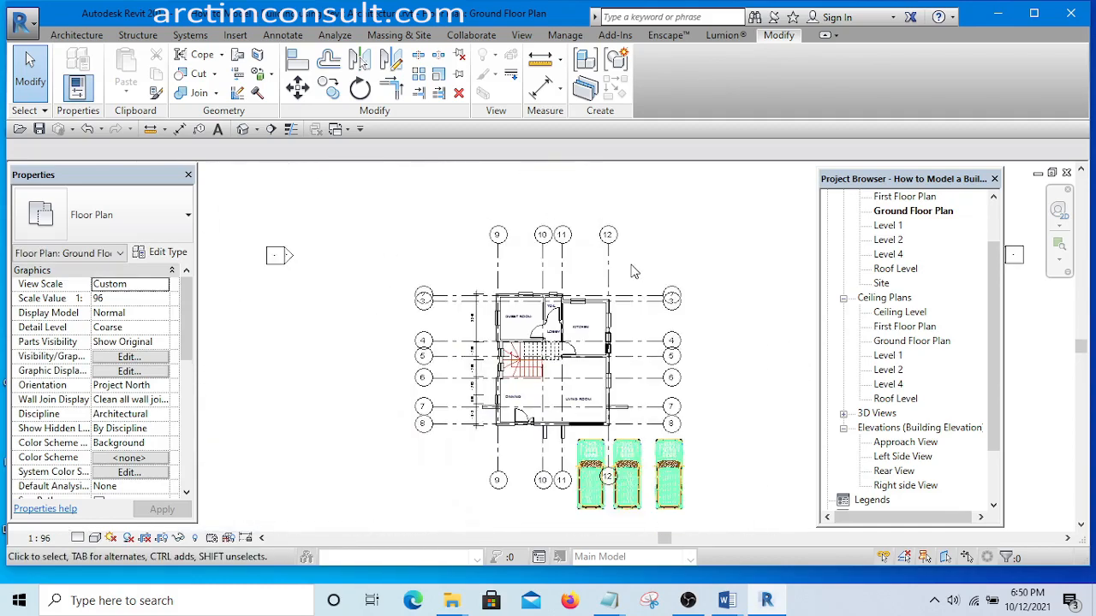
pyautogui.scroll(5, 463, 285)
pyautogui.scroll(-5, 453, 285)
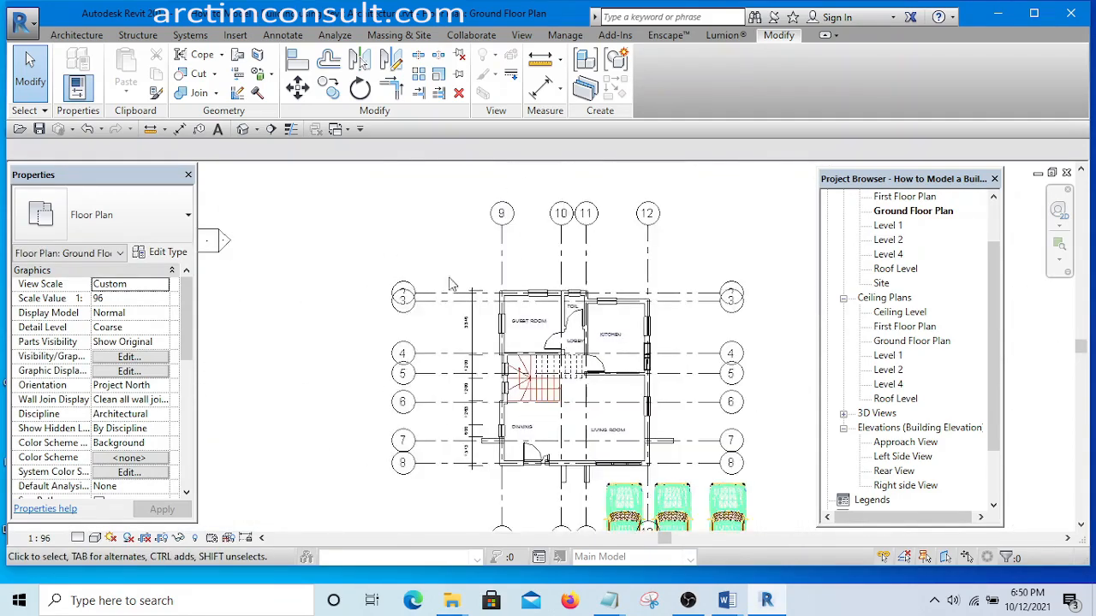
pyautogui.scroll(1, 685, 291)
pyautogui.scroll(1, 676, 290)
pyautogui.scroll(-3, 619, 274)
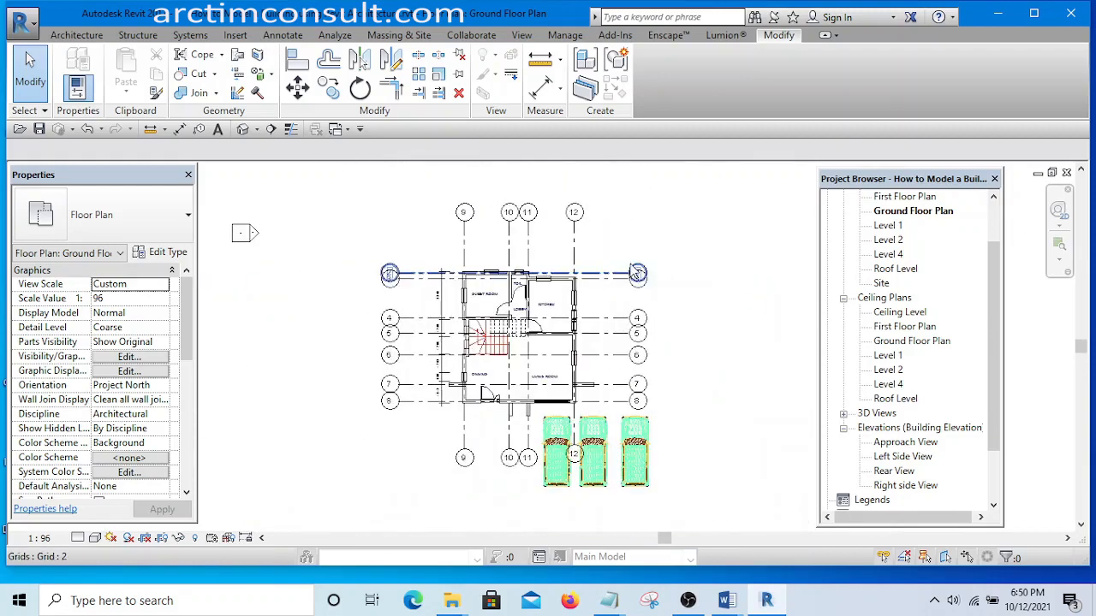
pyautogui.scroll(3, 572, 240)
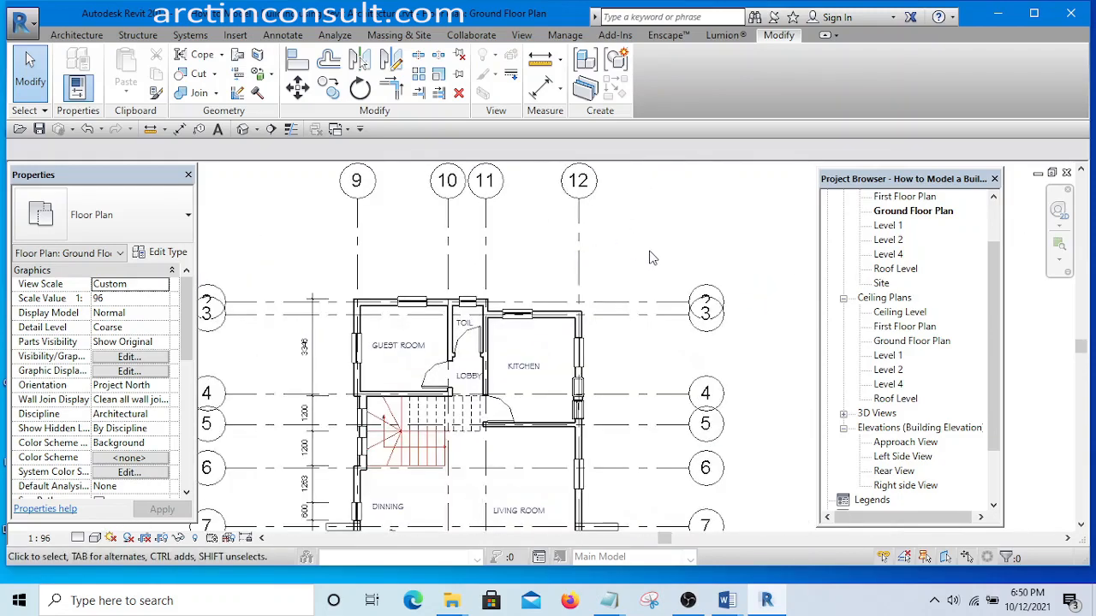
pyautogui.scroll(-4, 611, 264)
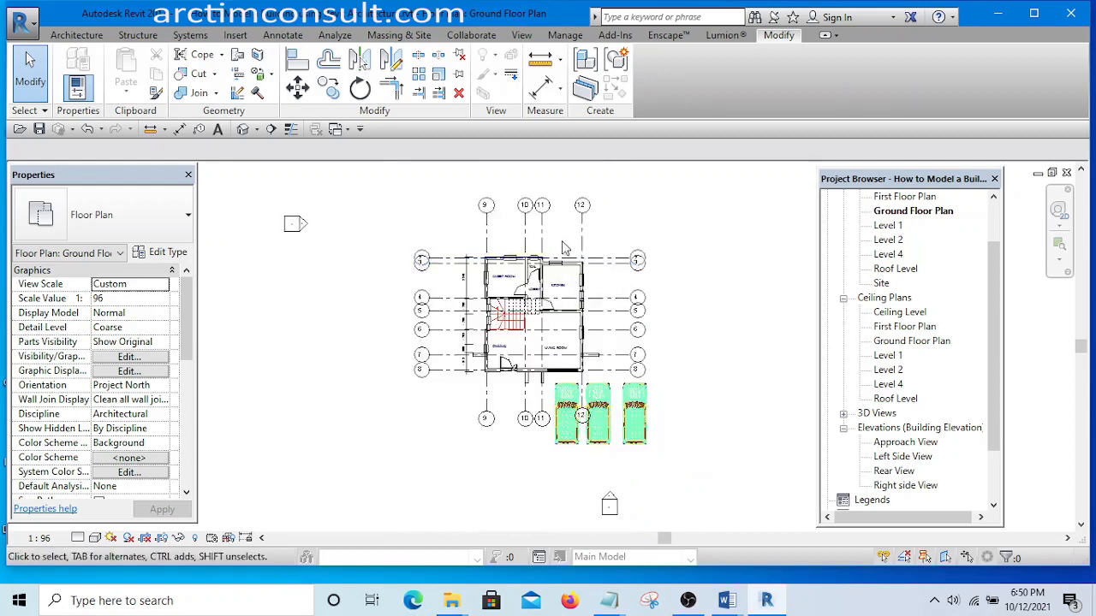
# Inspect the symbol options in the type properties of grid line 11 and close them without changes
pyautogui.scroll(3, 547, 239)
pyautogui.click(535, 227)
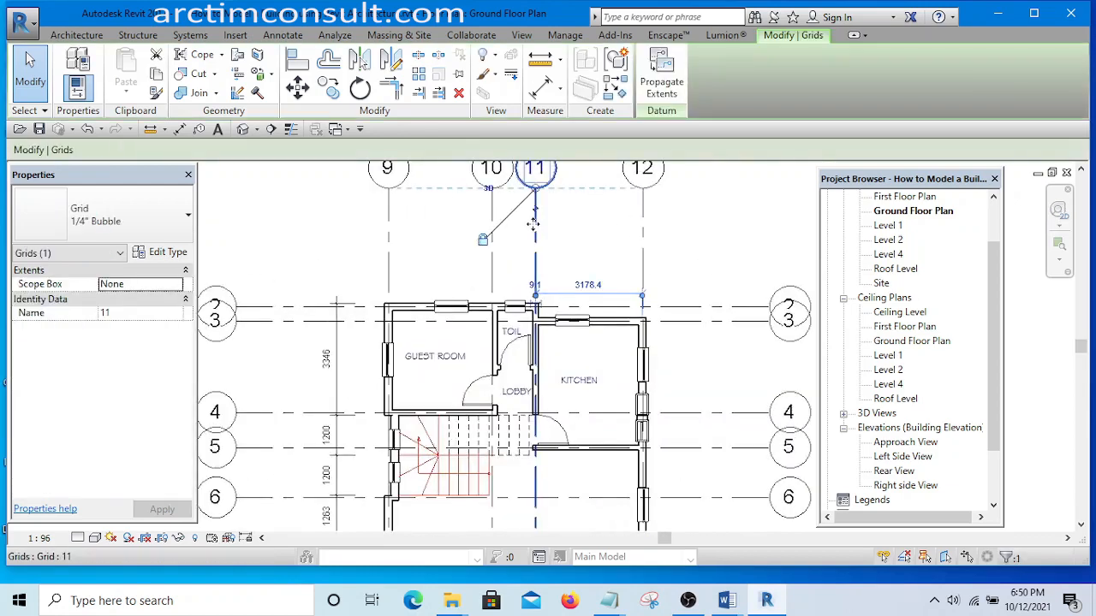
pyautogui.click(168, 253)
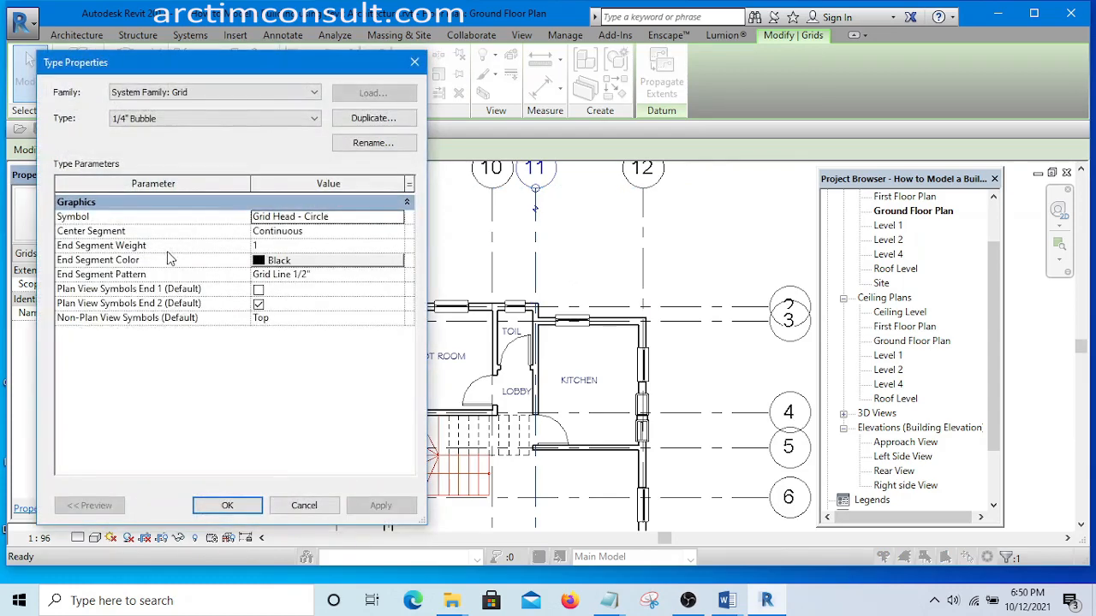
pyautogui.moveTo(256, 70); pyautogui.dragTo(286, 147)
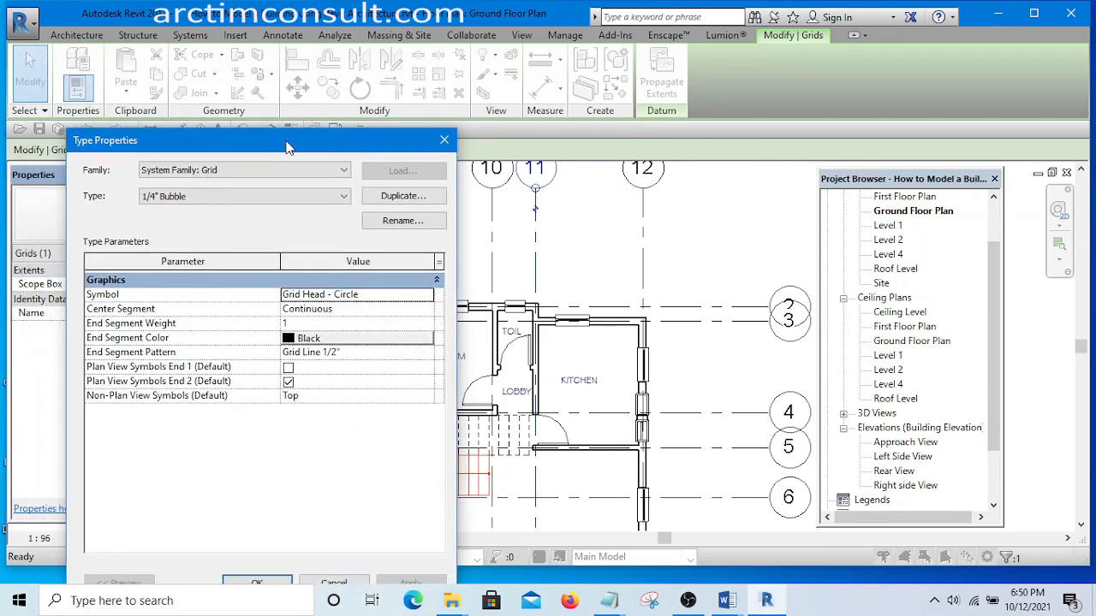
pyautogui.click(425, 297)
pyautogui.click(426, 297)
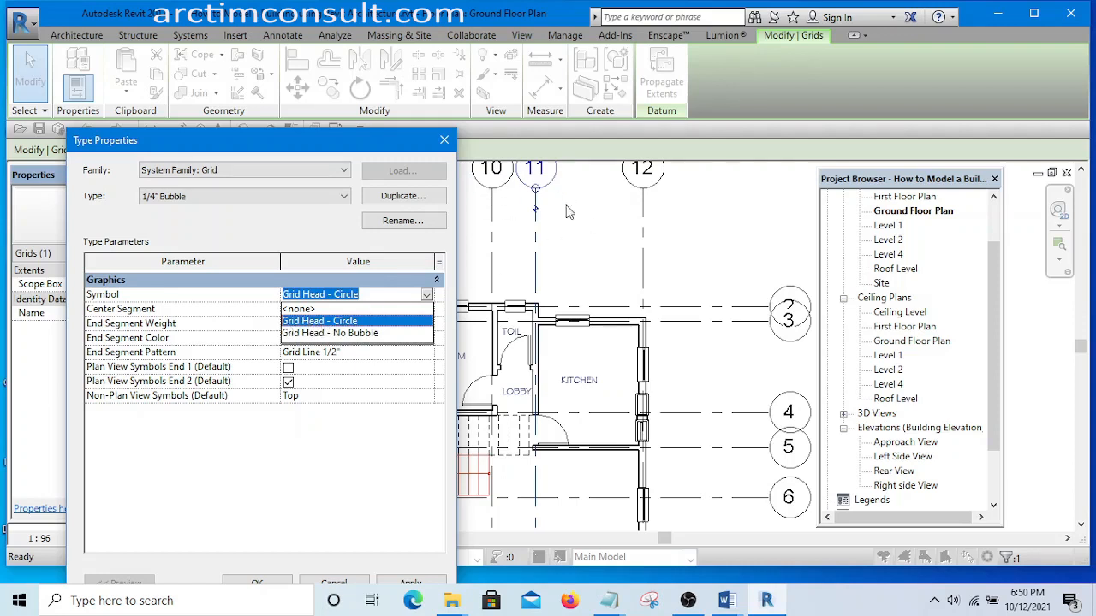
pyautogui.click(444, 140)
pyautogui.click(690, 254)
pyautogui.scroll(-5, 591, 255)
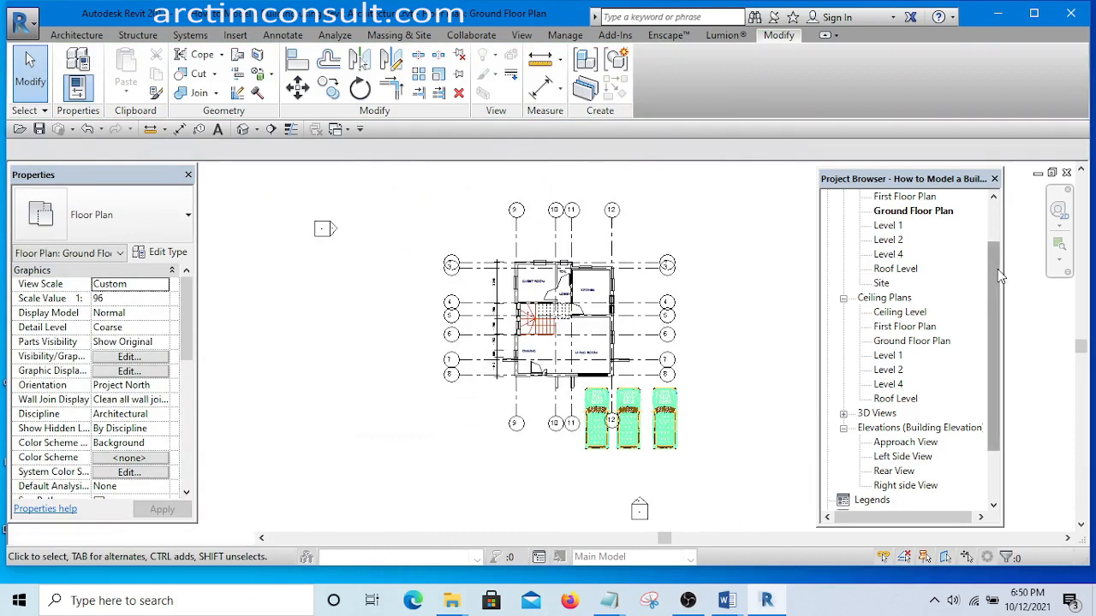
# Find the Grid Head - Circle family among the project's annotation symbol families and open it for editing
pyautogui.moveTo(997, 269); pyautogui.dragTo(993, 410)
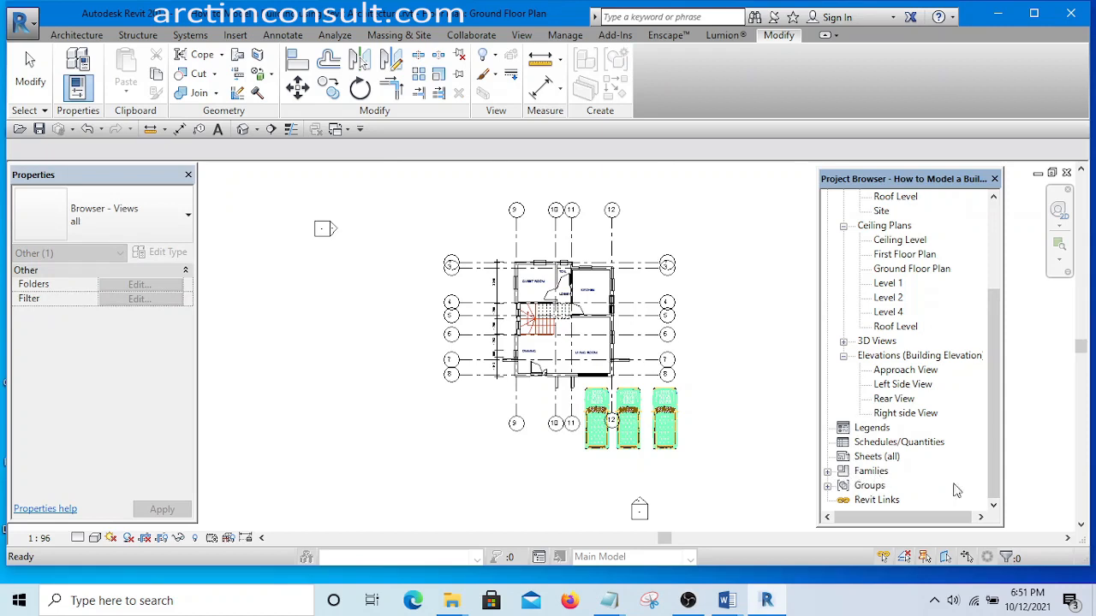
pyautogui.click(826, 471)
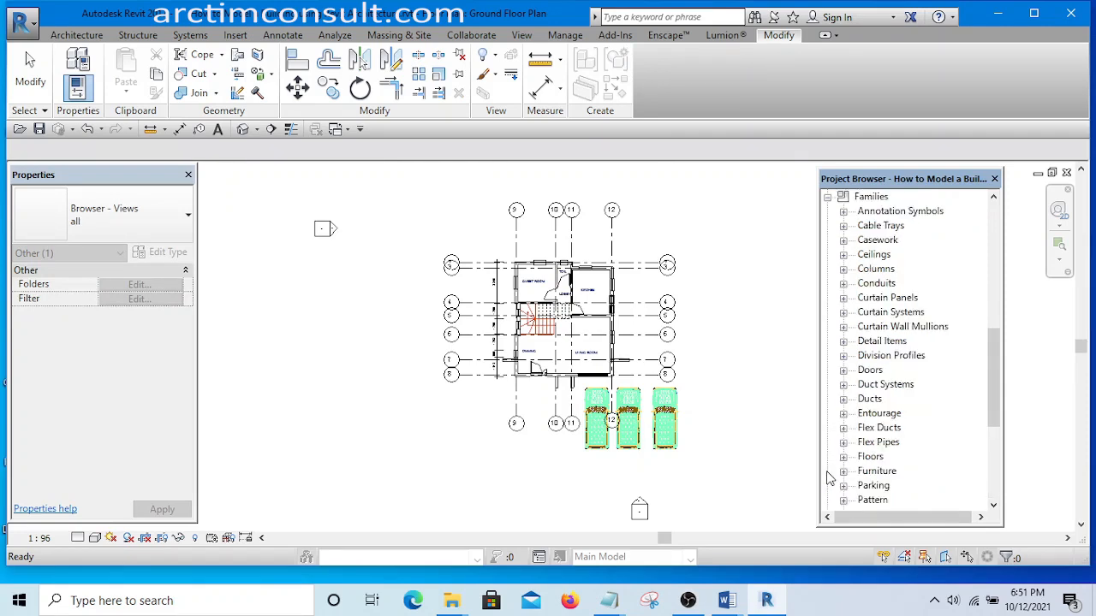
pyautogui.moveTo(993, 360)
pyautogui.mouseDown()
pyautogui.moveTo(998, 315)
pyautogui.moveTo(1022, 437)
pyautogui.moveTo(1018, 330)
pyautogui.mouseUp()
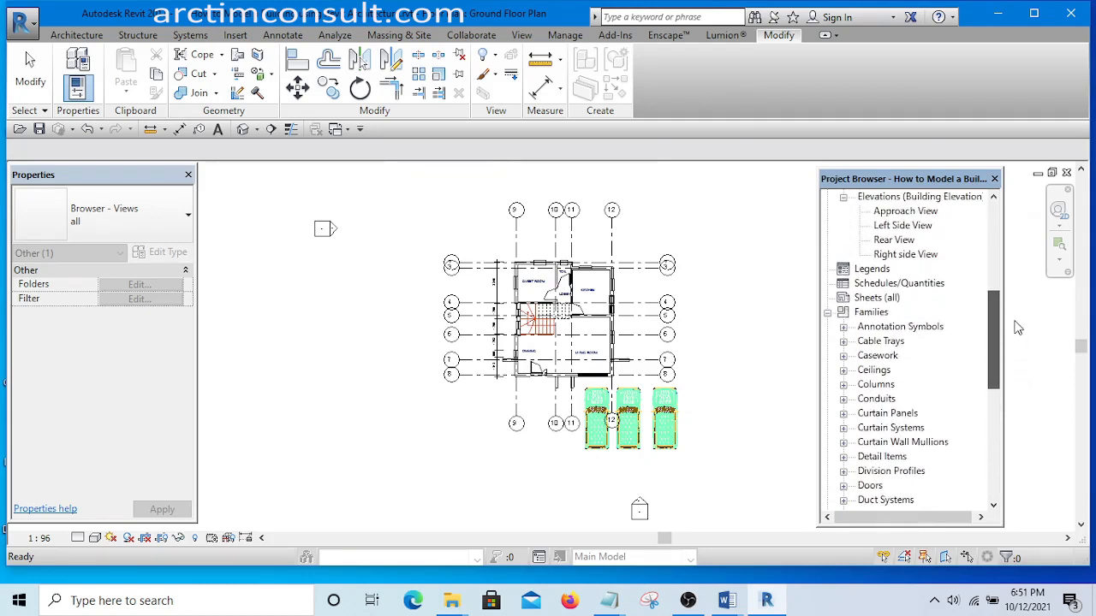
pyautogui.click(843, 327)
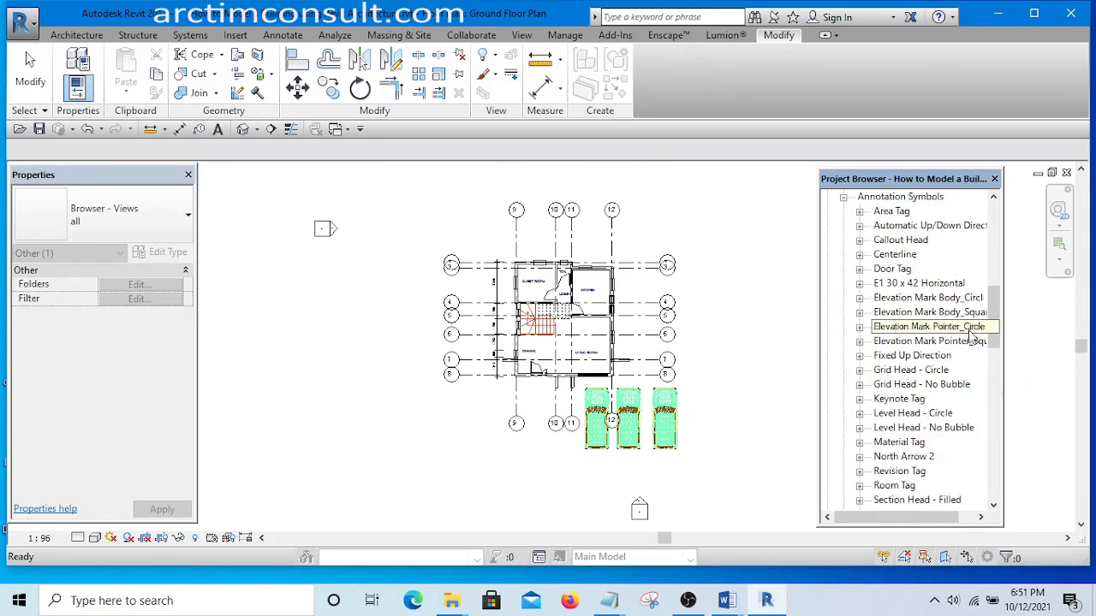
pyautogui.moveTo(992, 332)
pyautogui.mouseDown()
pyautogui.moveTo(996, 312)
pyautogui.moveTo(995, 337)
pyautogui.mouseUp()
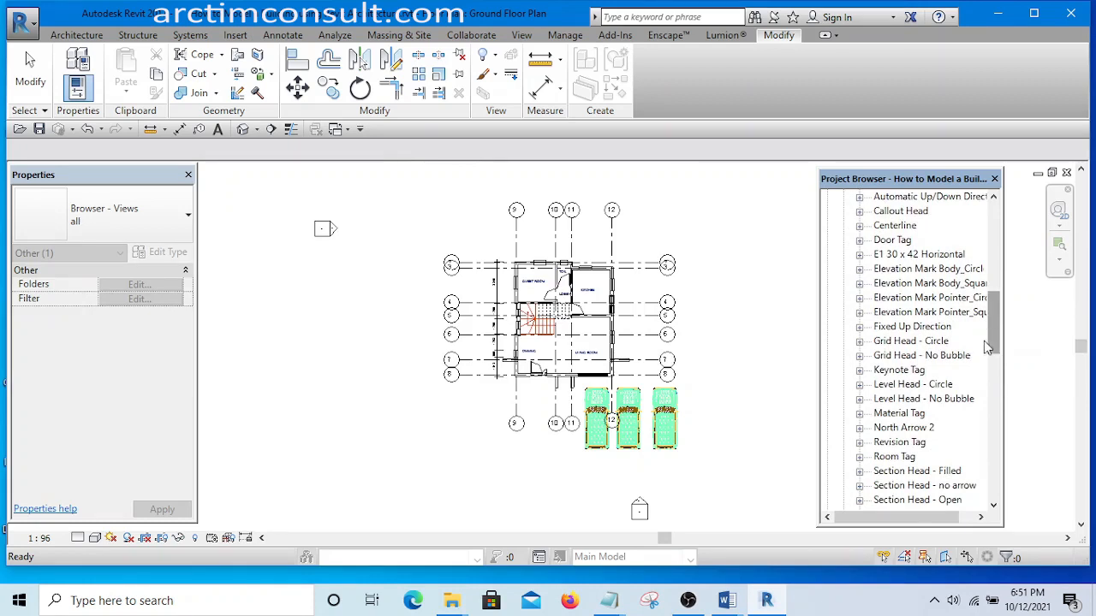
pyautogui.click(859, 341)
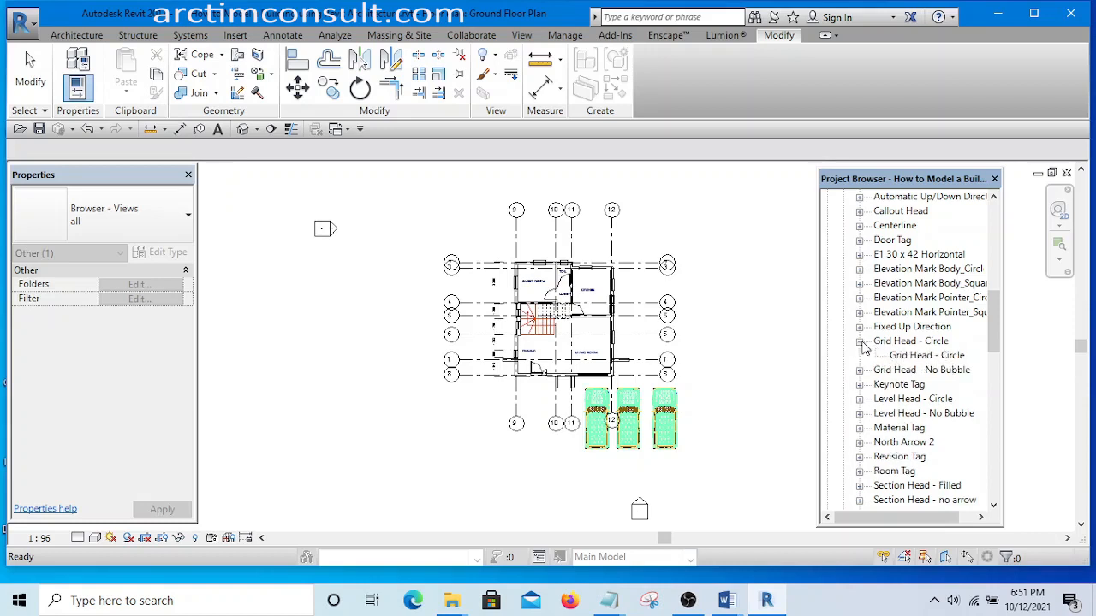
pyautogui.click(859, 342)
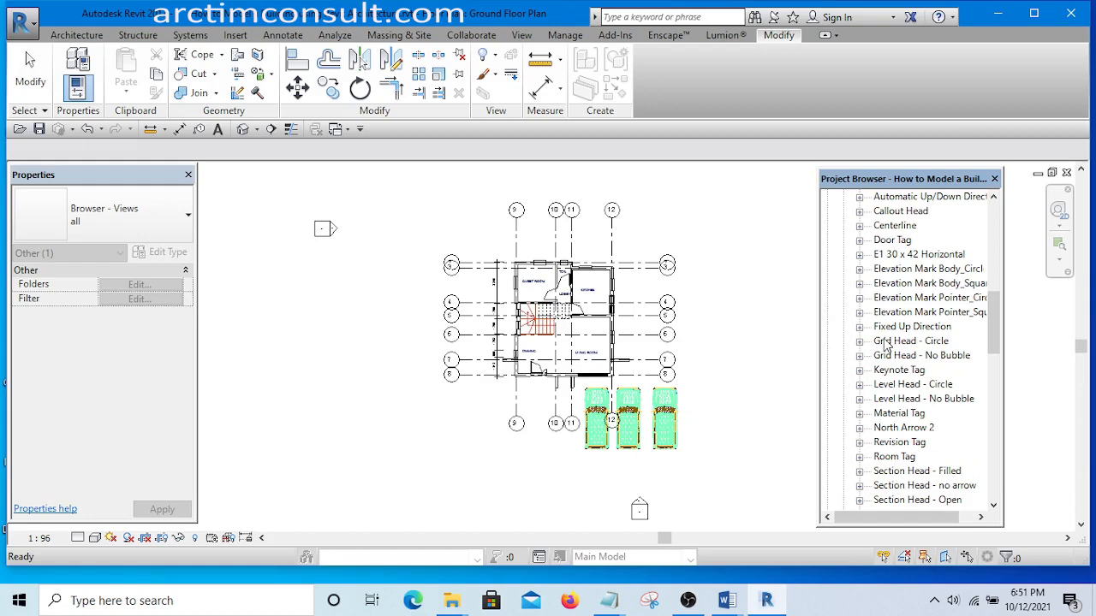
pyautogui.click(886, 341)
pyautogui.rightClick(886, 342)
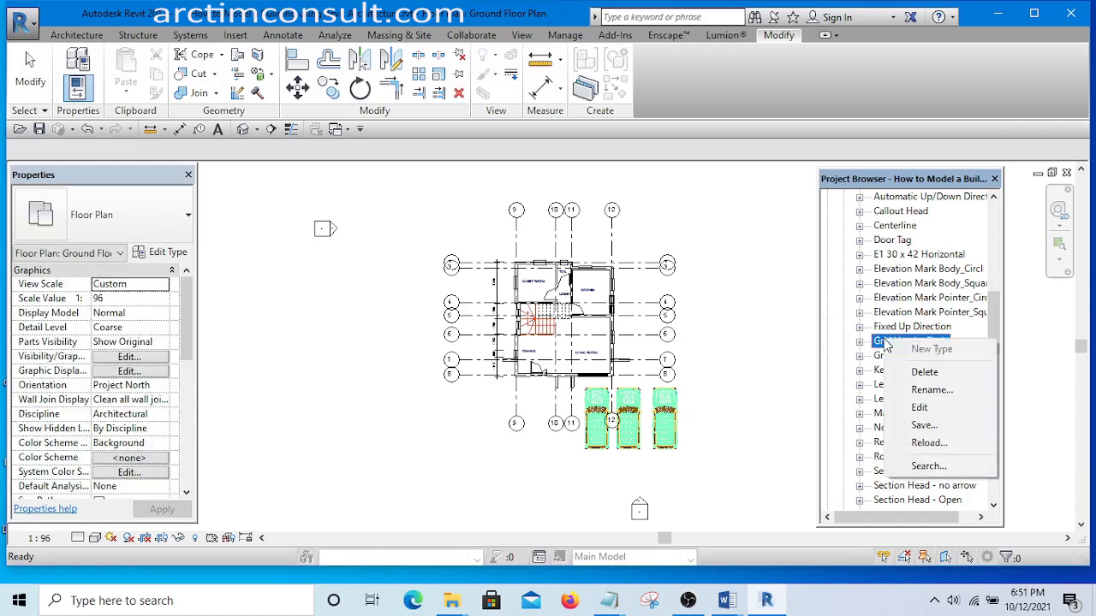
pyautogui.click(923, 408)
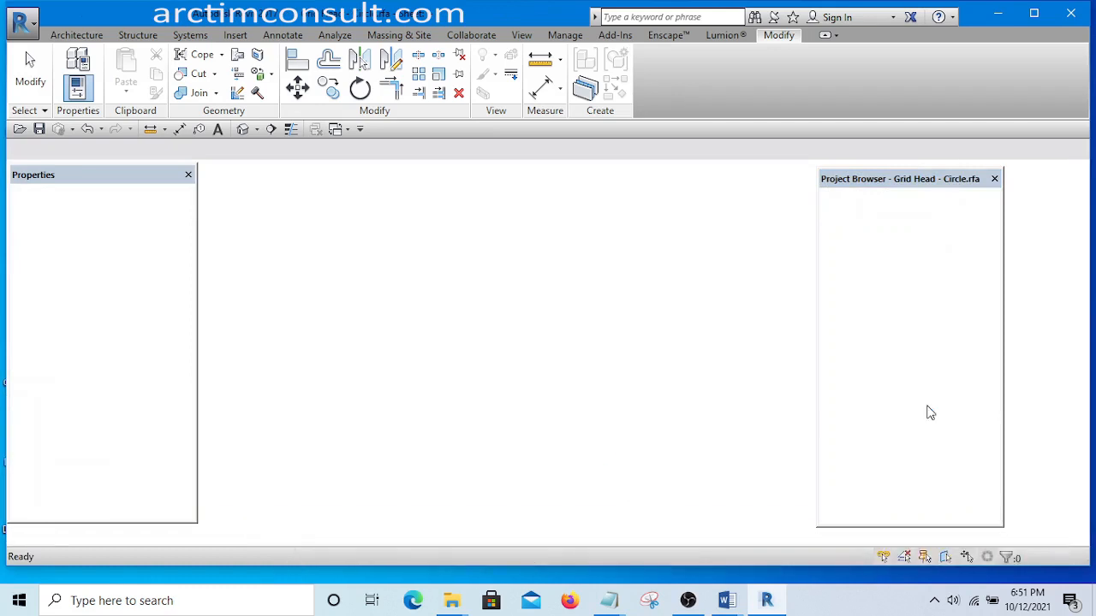
pyautogui.scroll(-4, 656, 320)
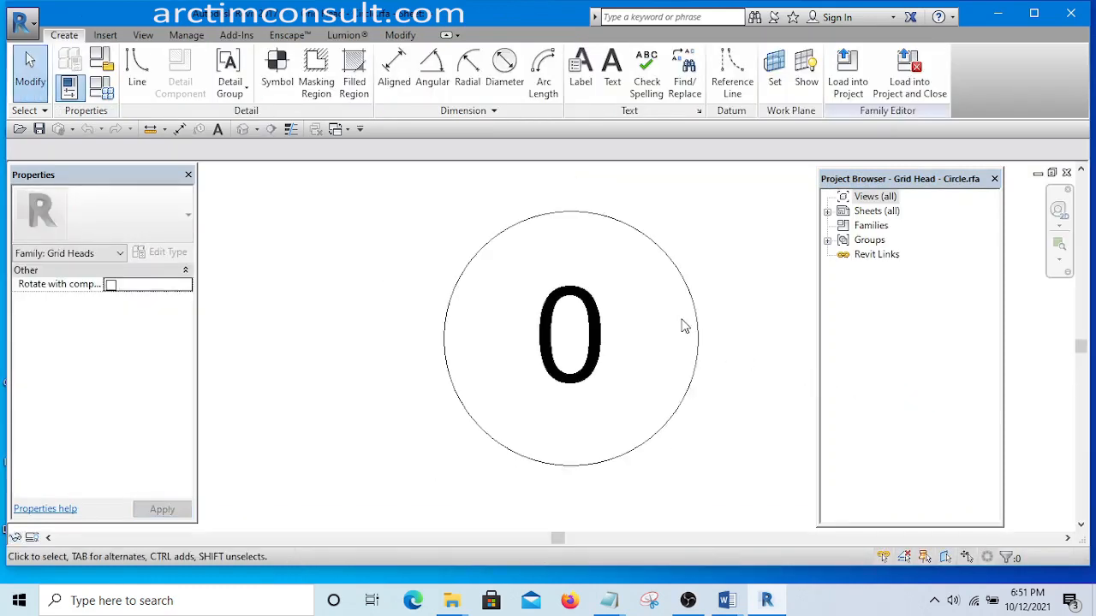
# Examine the proportions of the circle and the number label in the grid head family
pyautogui.moveTo(711, 352); pyautogui.dragTo(616, 342, button='middle')
pyautogui.scroll(2, 472, 308)
pyautogui.scroll(-3, 440, 294)
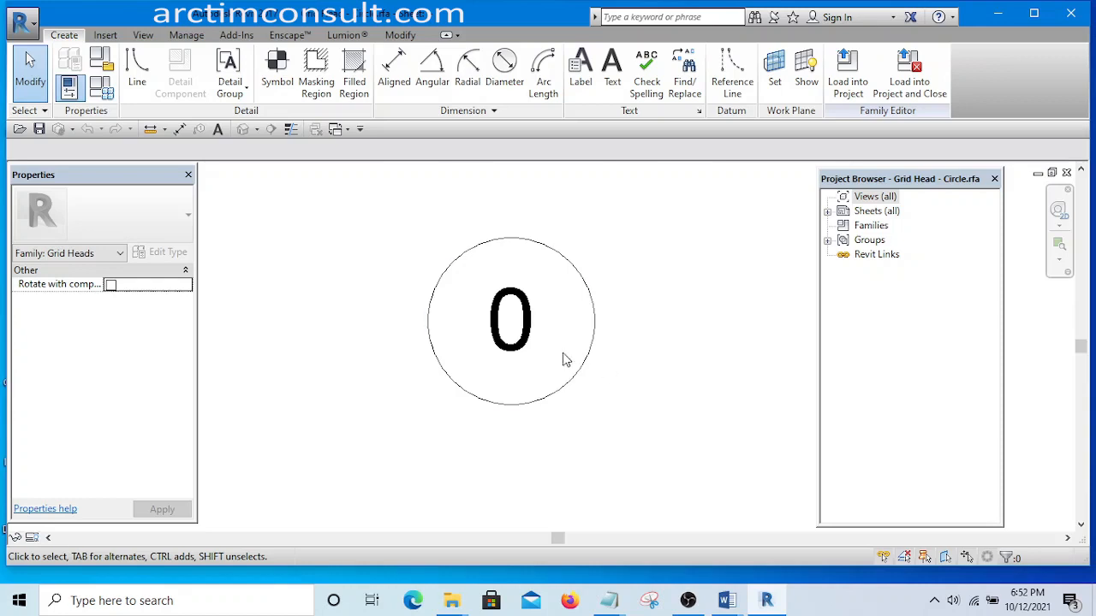
pyautogui.scroll(2, 563, 359)
pyautogui.scroll(-1, 625, 405)
pyautogui.scroll(2, 594, 399)
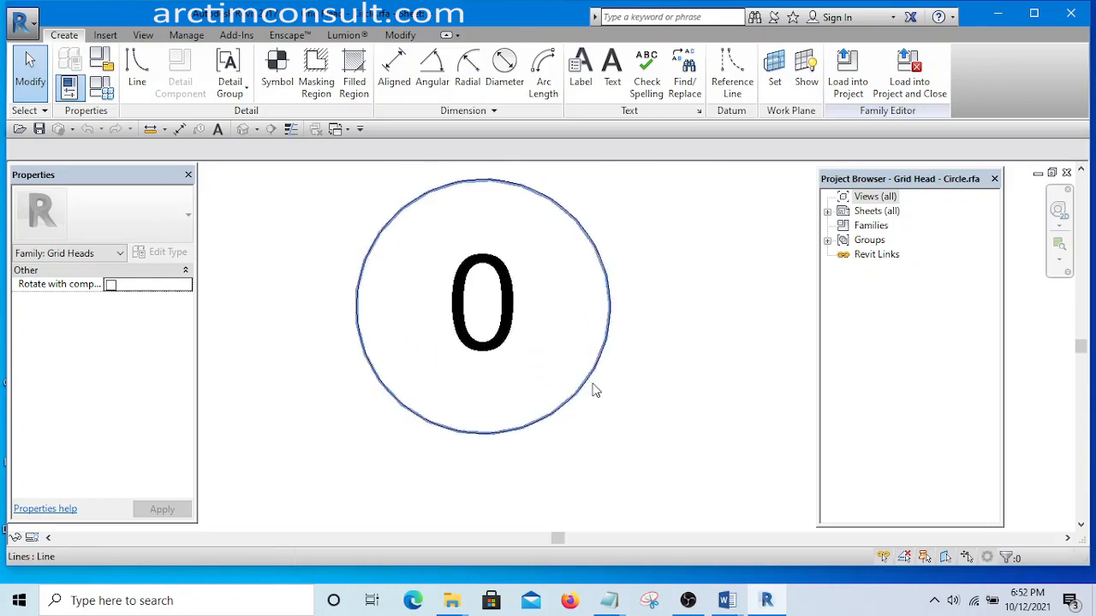
pyautogui.click(505, 312)
pyautogui.scroll(-2, 653, 357)
pyautogui.scroll(2, 547, 327)
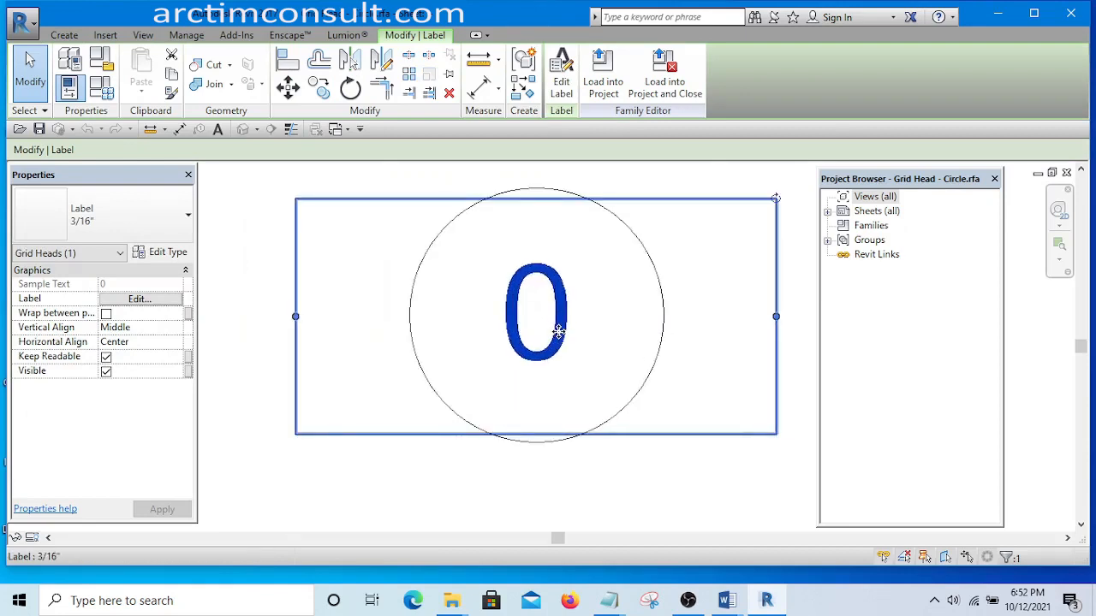
pyautogui.scroll(1, 558, 332)
pyautogui.moveTo(570, 328); pyautogui.dragTo(560, 350, button='middle')
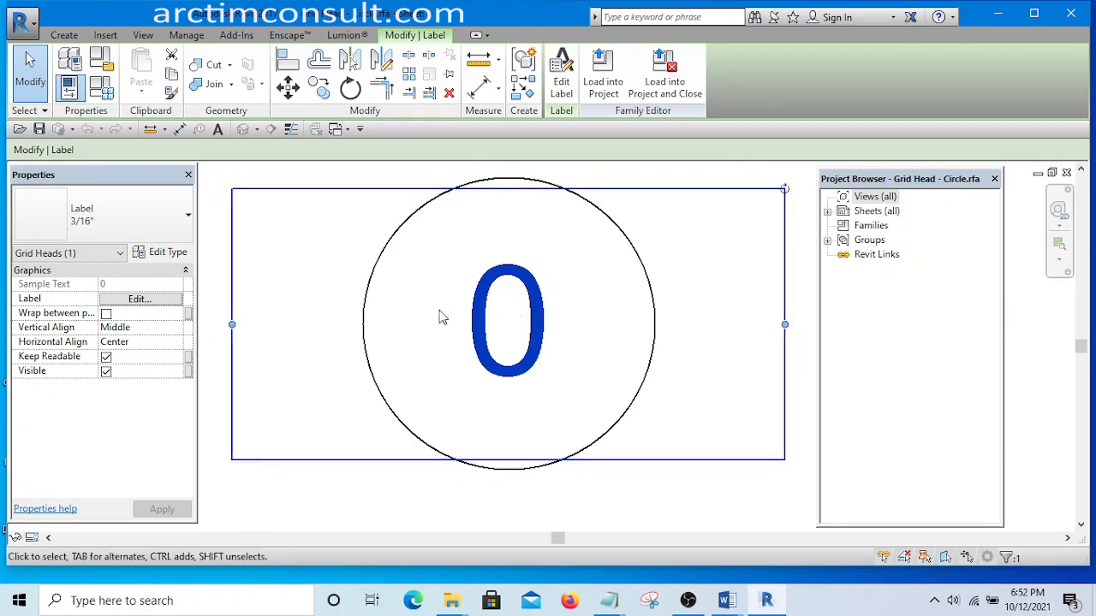
pyautogui.click(168, 253)
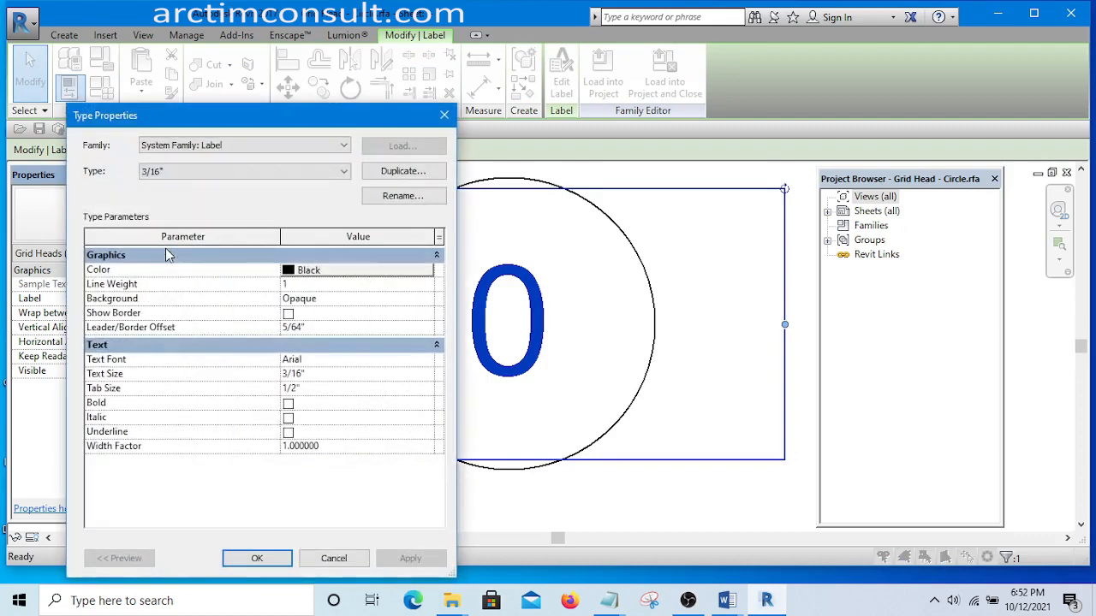
pyautogui.click(417, 198)
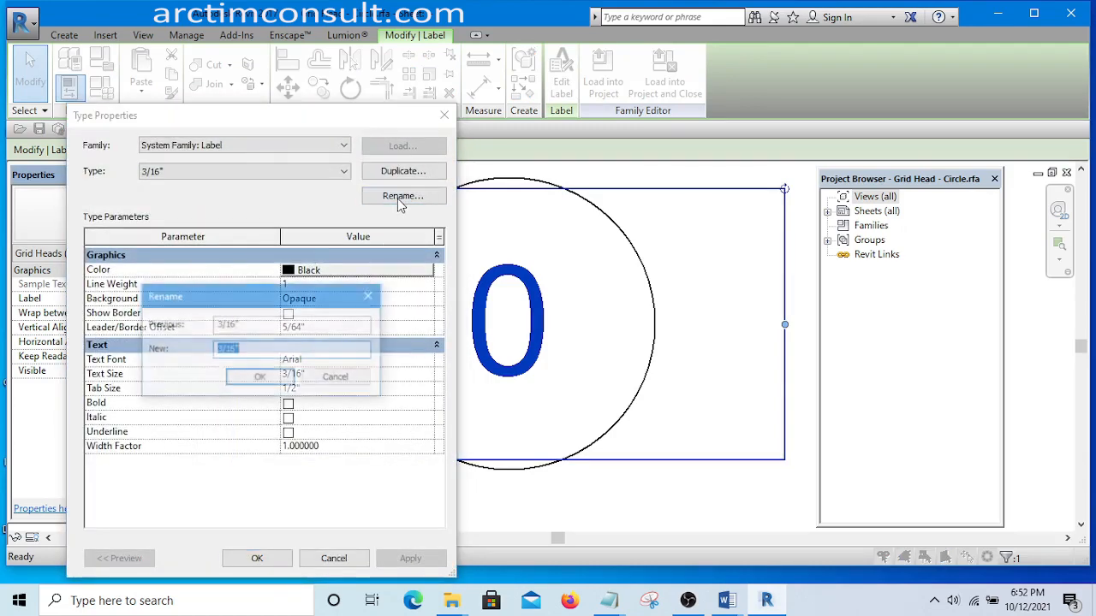
pyautogui.moveTo(248, 349); pyautogui.dragTo(216, 345)
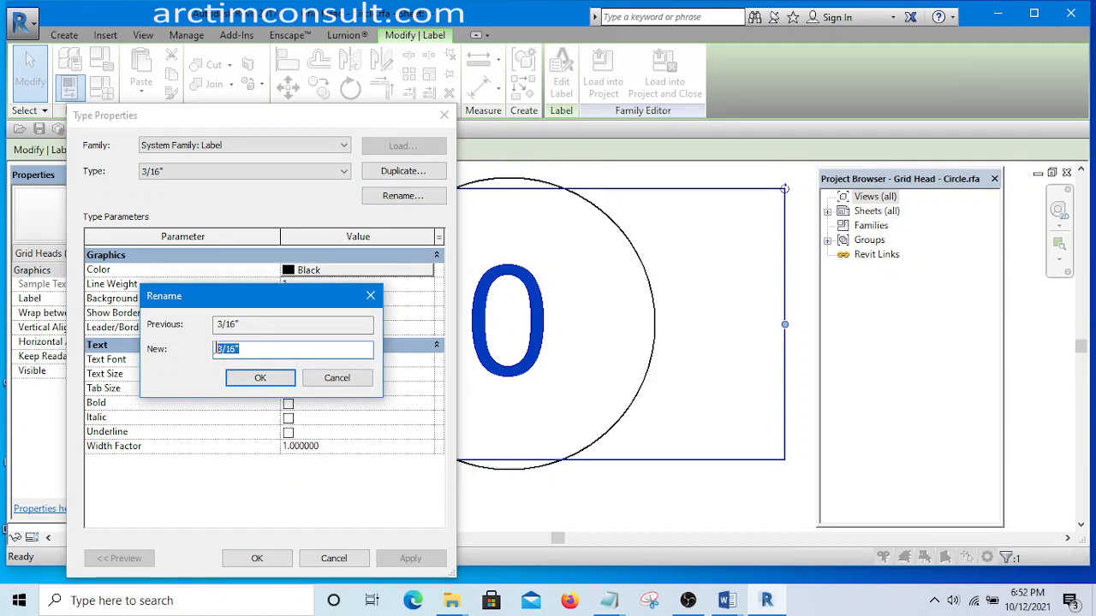
pyautogui.write('2mm')
pyautogui.click(255, 380)
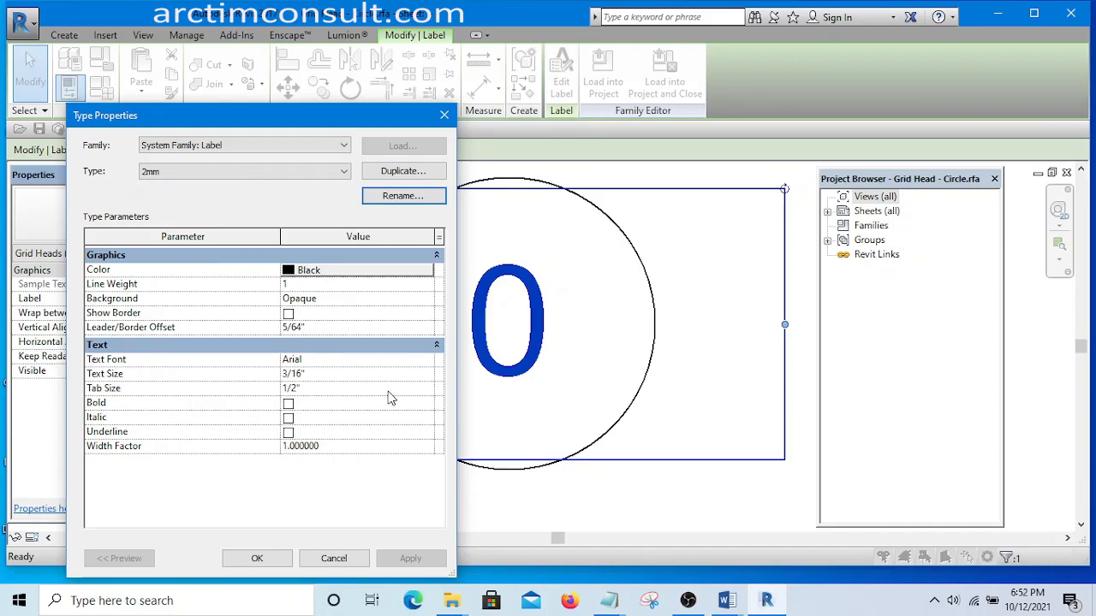
pyautogui.click(444, 115)
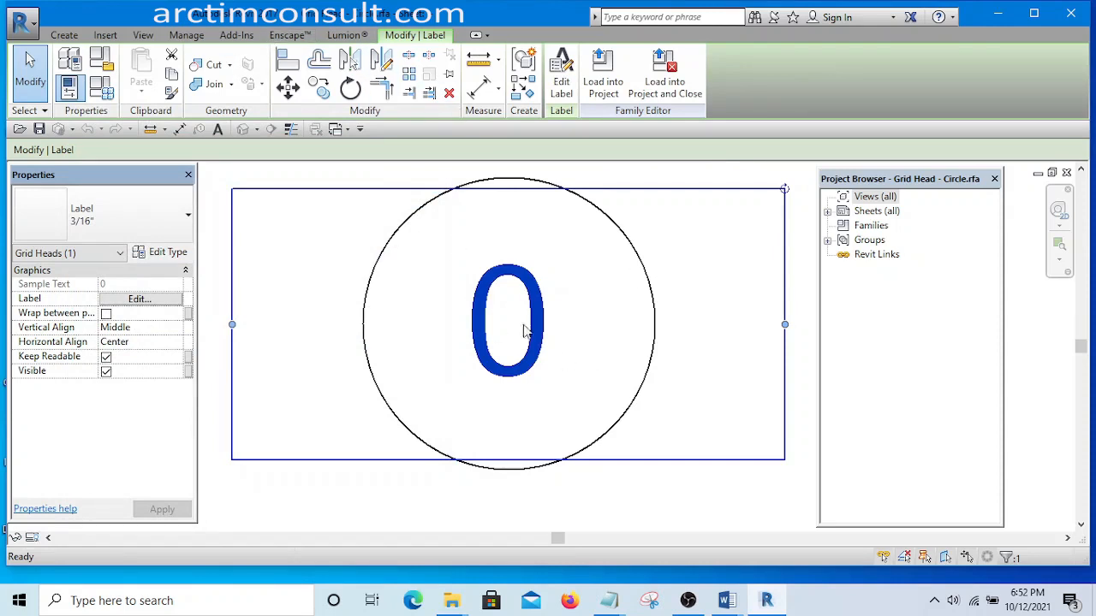
# Set the family's length units to millimeters with 0 decimal places
pyautogui.click(186, 35)
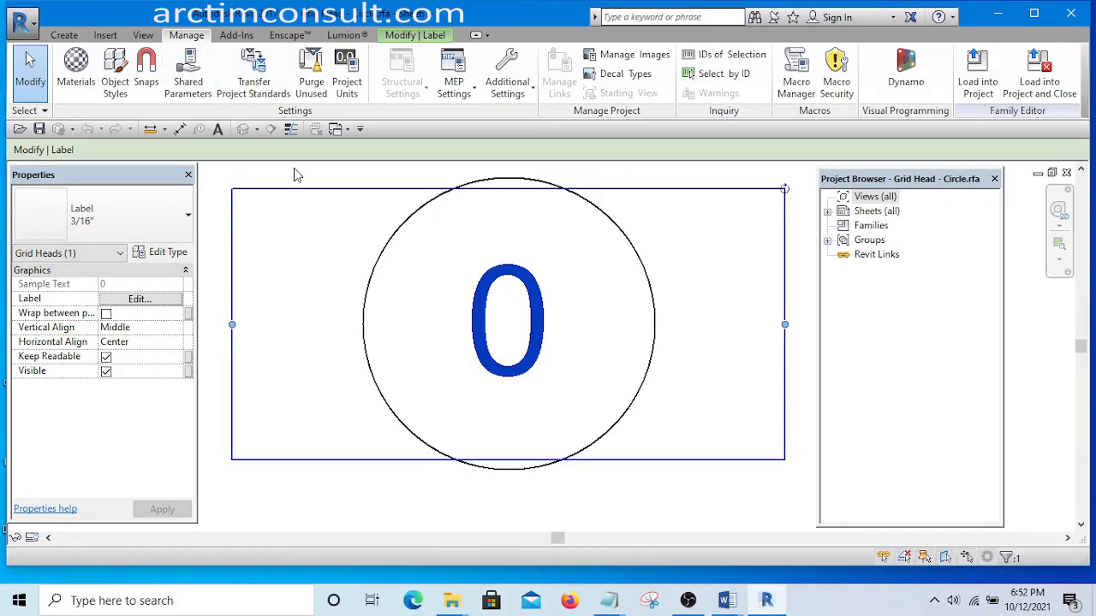
pyautogui.click(342, 89)
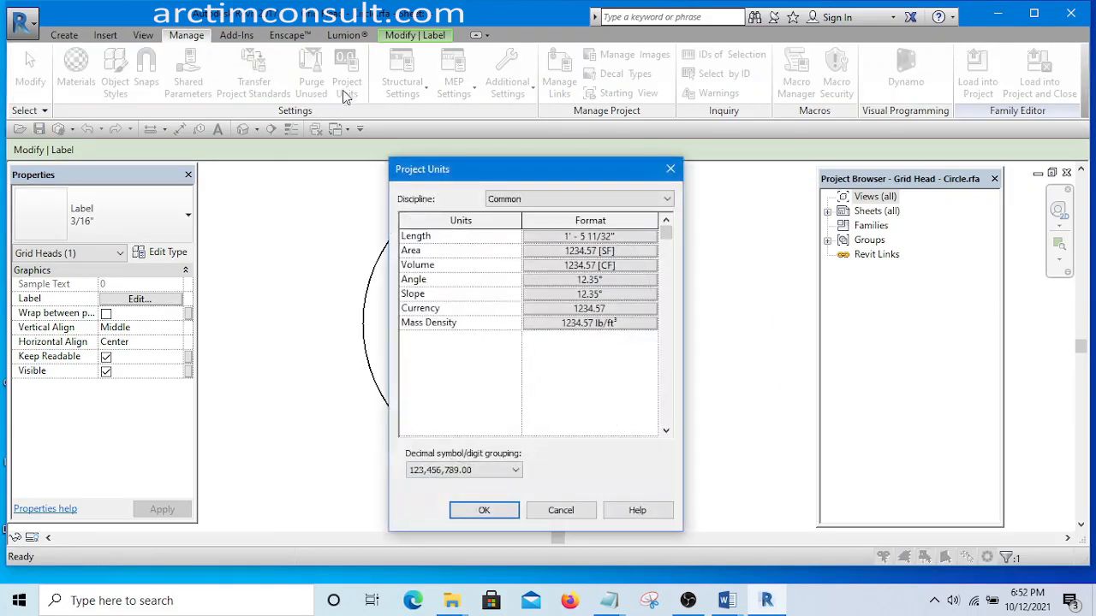
pyautogui.click(633, 244)
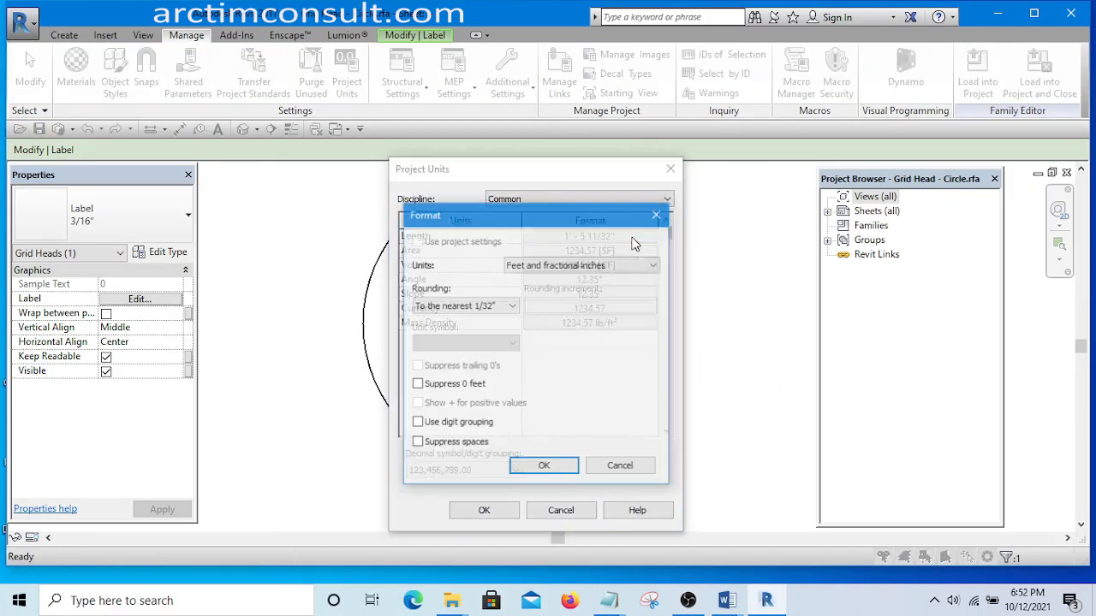
pyautogui.click(611, 266)
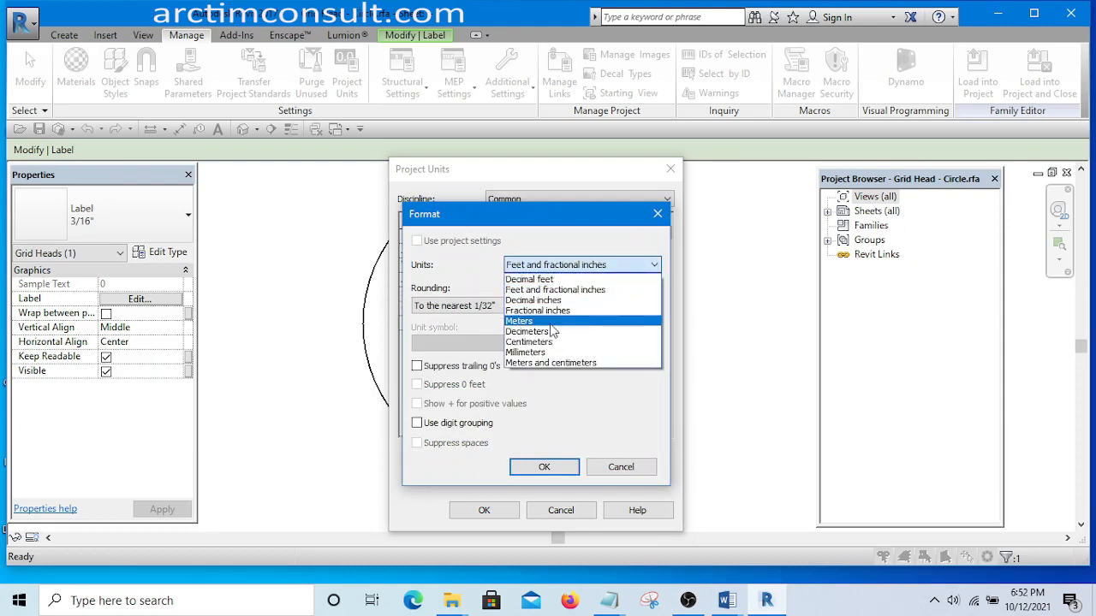
pyautogui.click(547, 352)
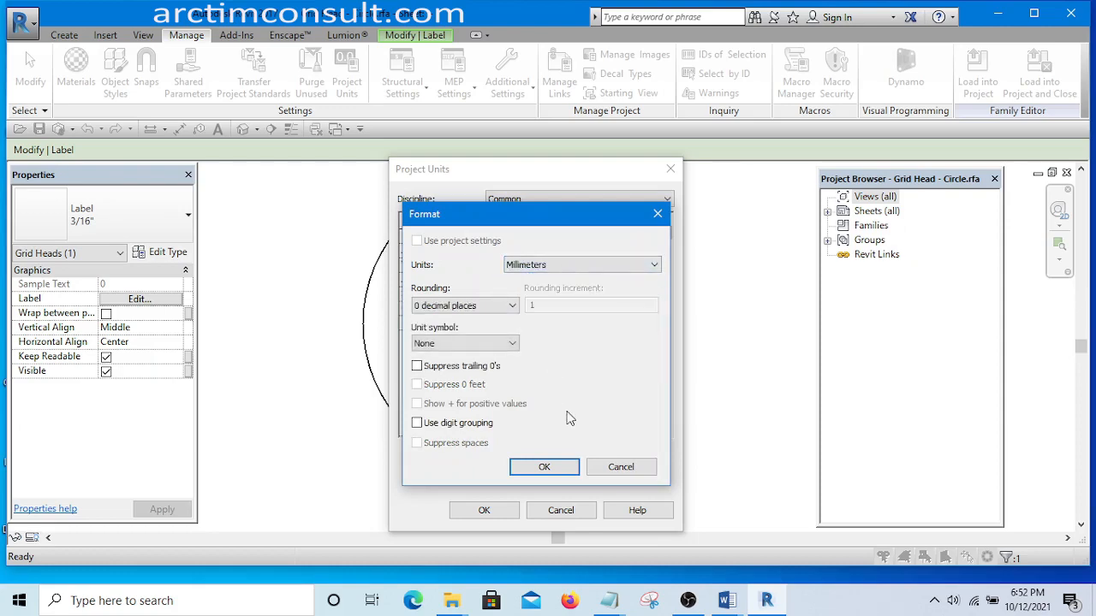
pyautogui.click(515, 473)
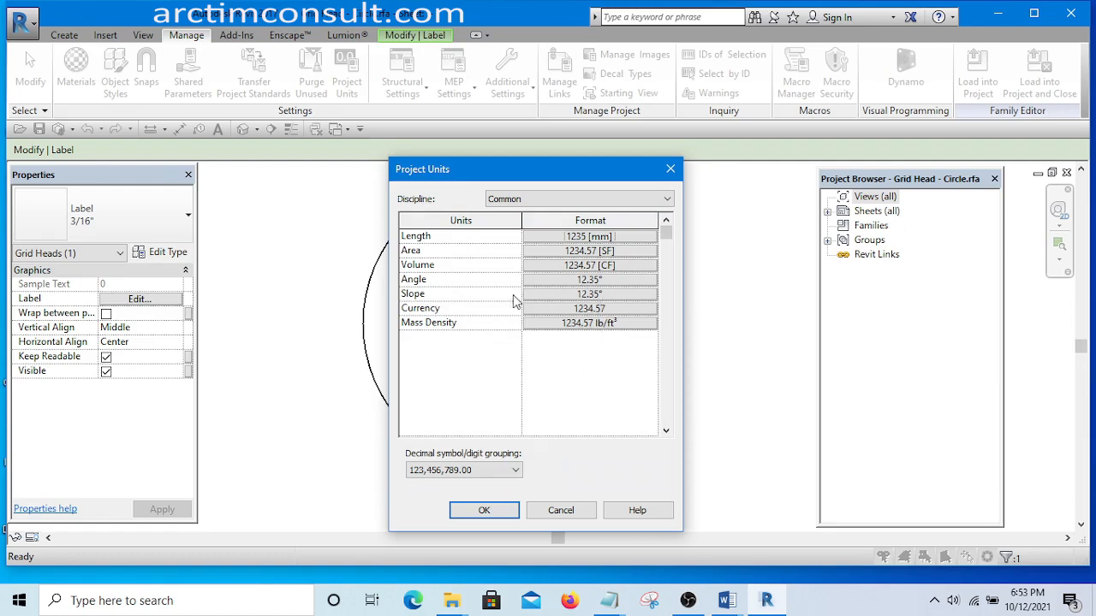
pyautogui.click(614, 295)
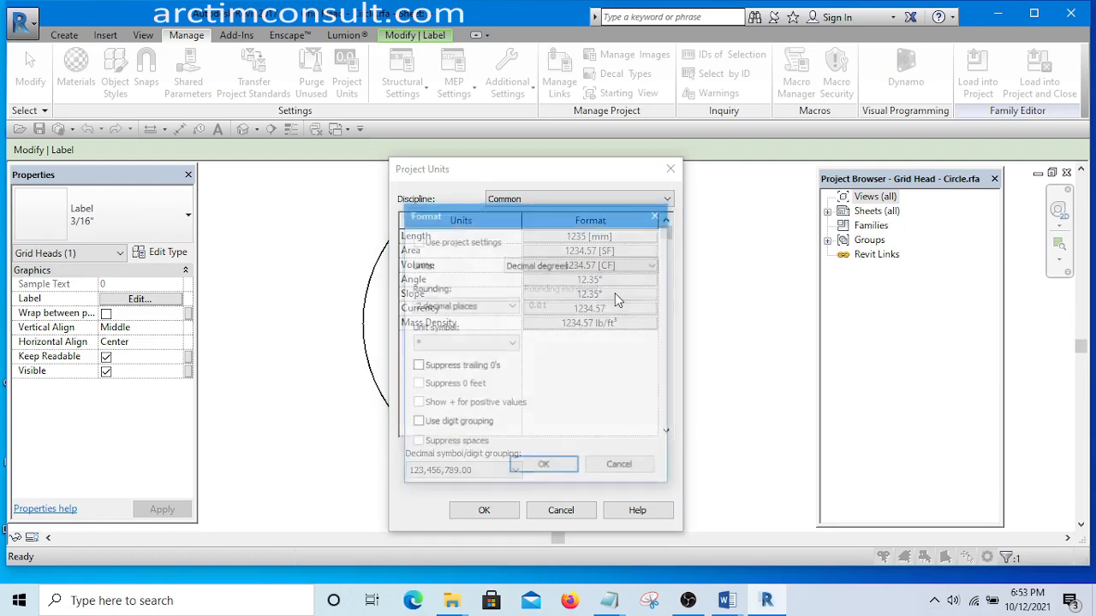
pyautogui.click(543, 467)
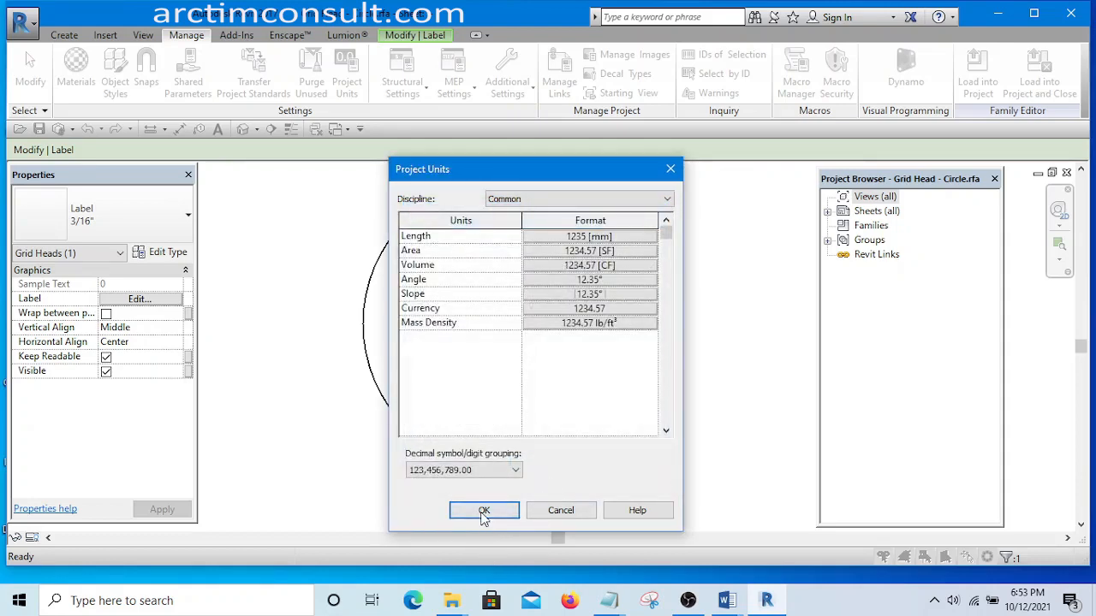
pyautogui.click(484, 511)
pyautogui.click(306, 314)
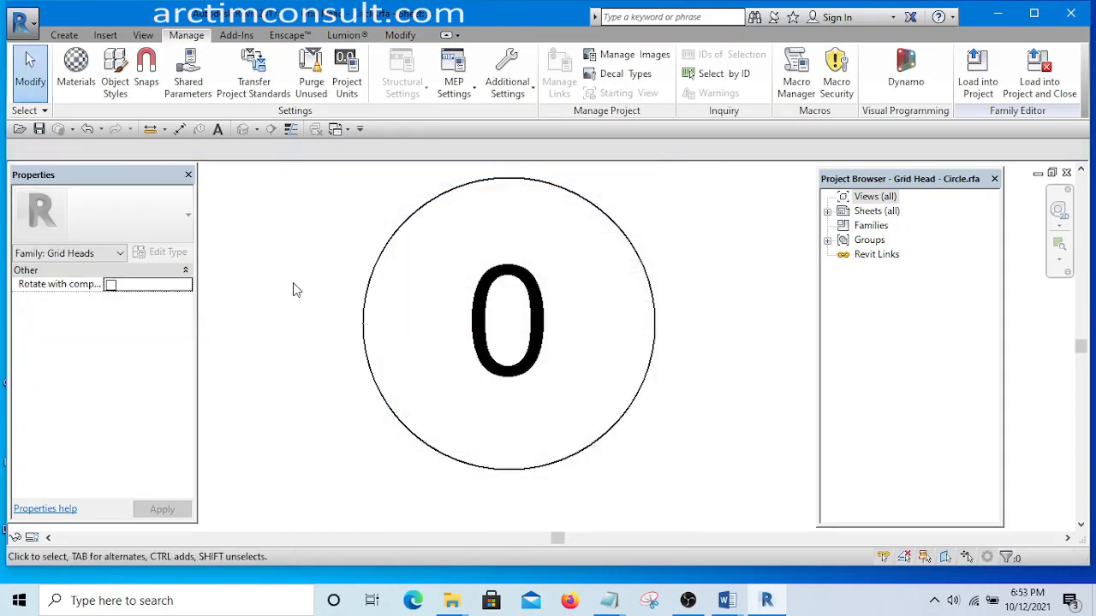
# Set the text size of the grid number label type to 2.5 mm
pyautogui.click(516, 318)
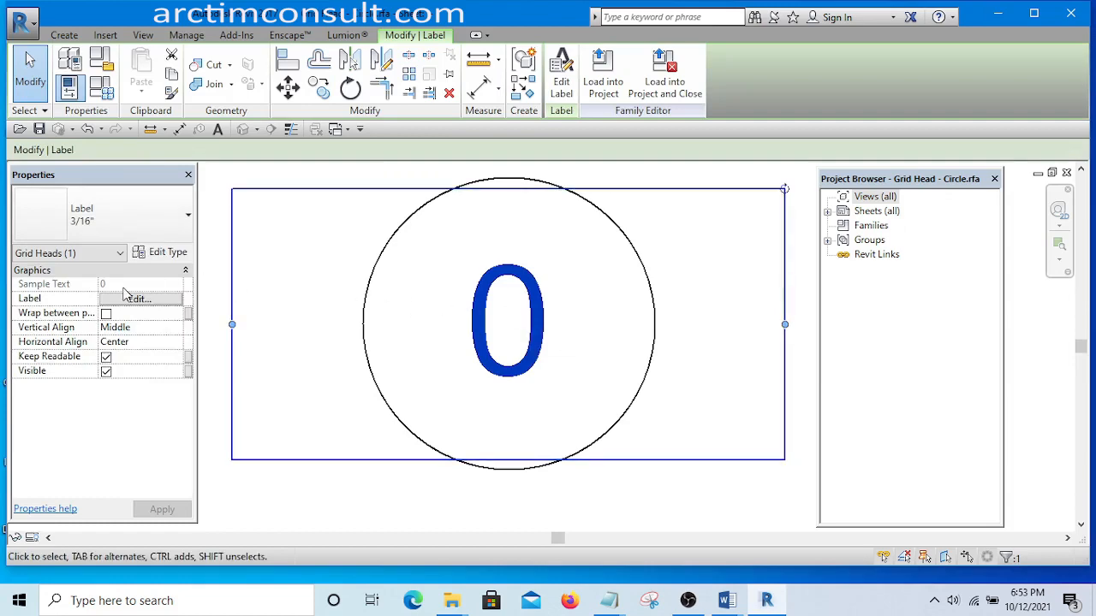
pyautogui.click(166, 254)
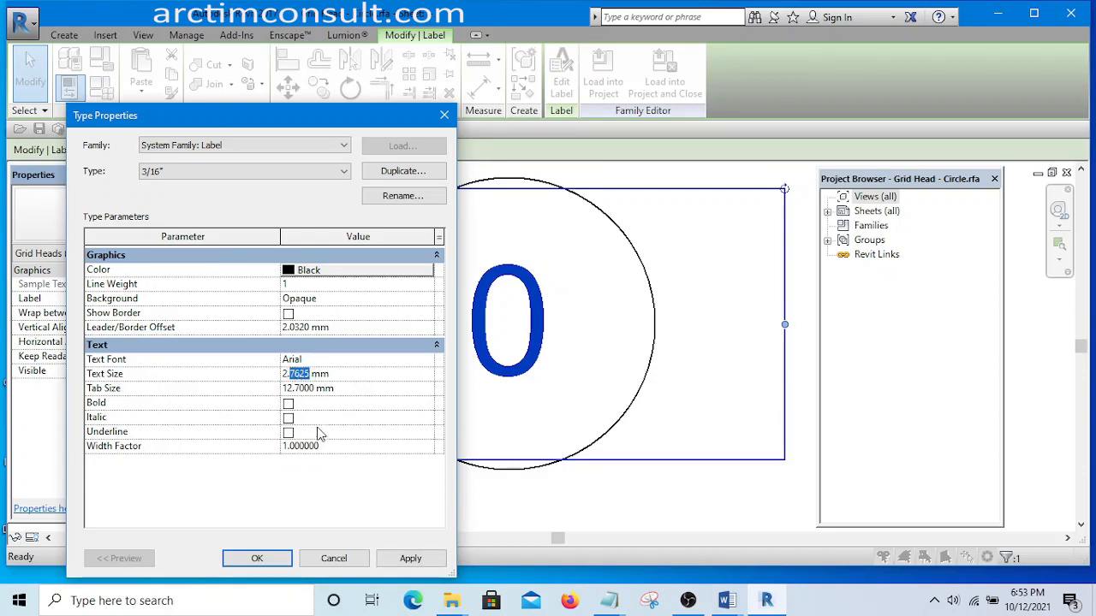
pyautogui.write('5')
# Change the label type's color to dark blue RGB 000-066-132 and apply the type changes
pyautogui.click(290, 272)
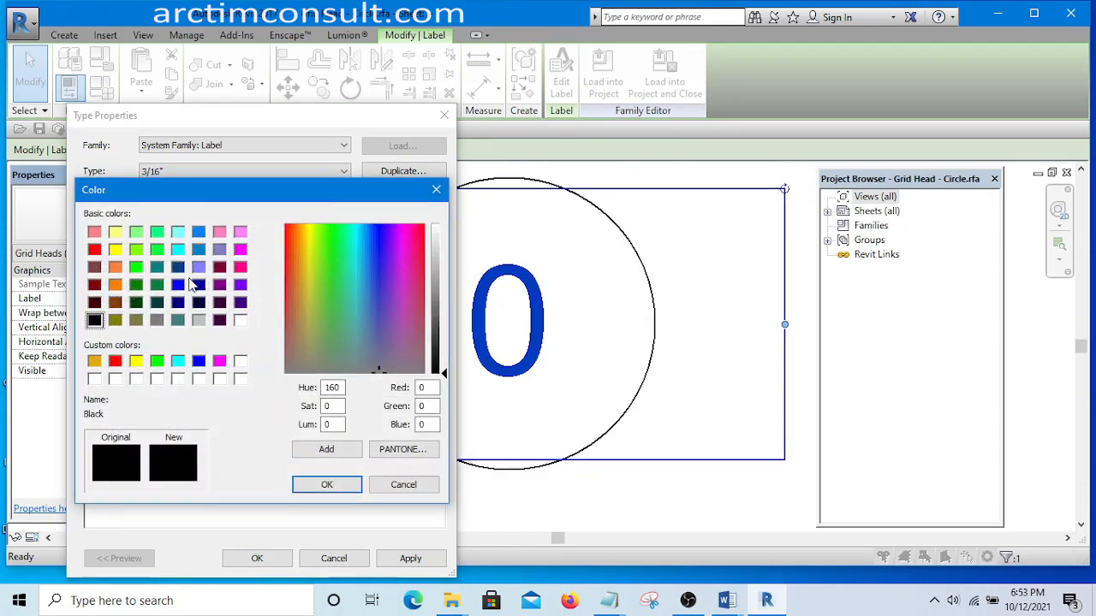
pyautogui.click(198, 232)
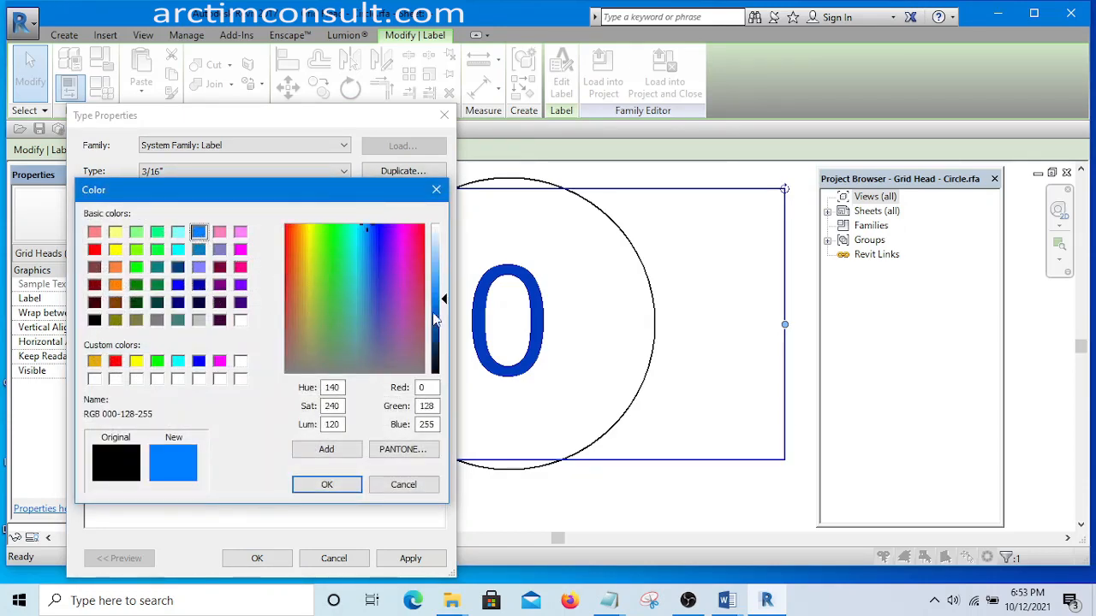
pyautogui.moveTo(444, 299); pyautogui.dragTo(441, 343)
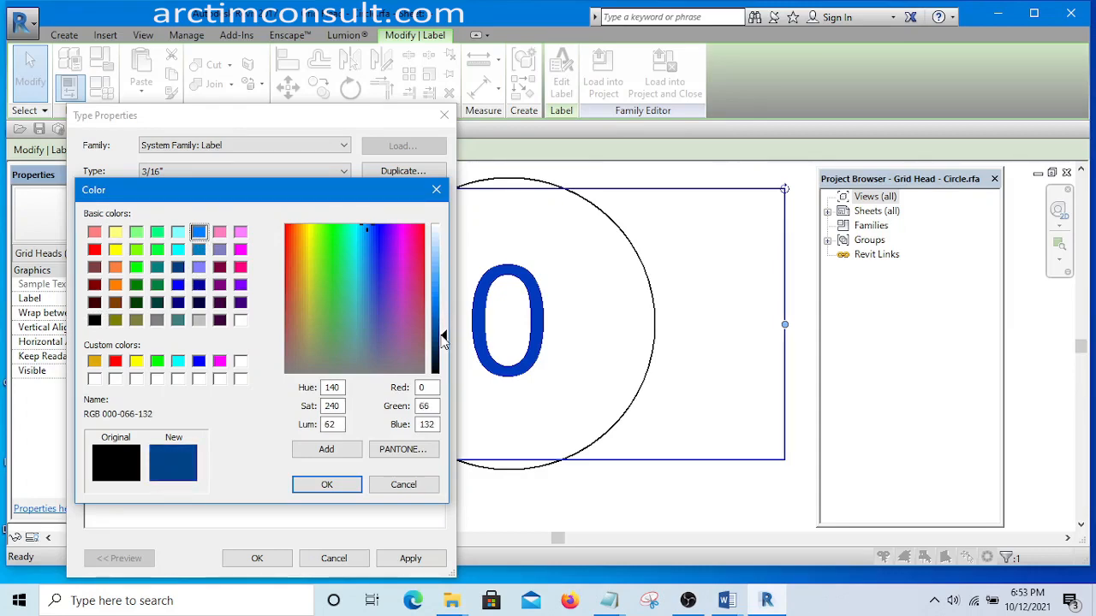
pyautogui.click(325, 484)
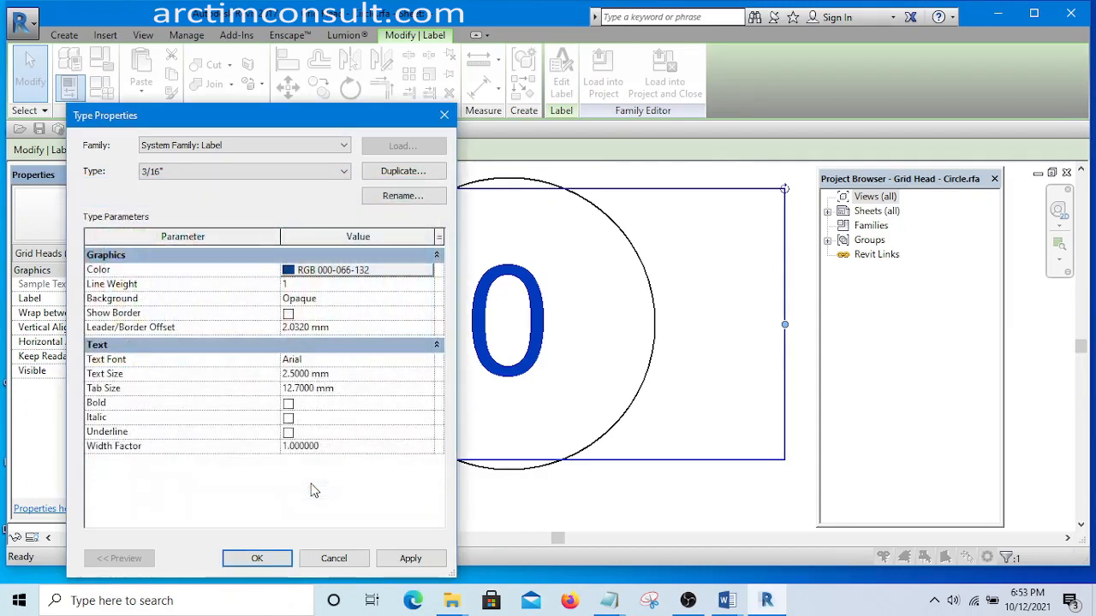
pyautogui.click(408, 558)
pyautogui.click(257, 561)
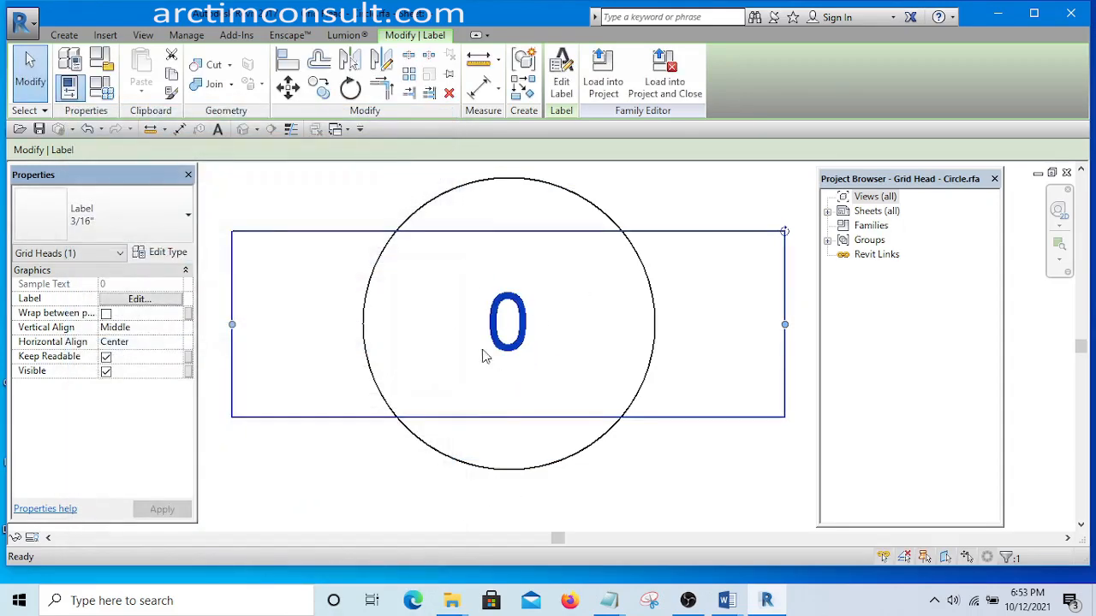
# Shrink the grid head circle around its center so it fits closely around the number
pyautogui.scroll(-2, 438, 428)
pyautogui.click(573, 466)
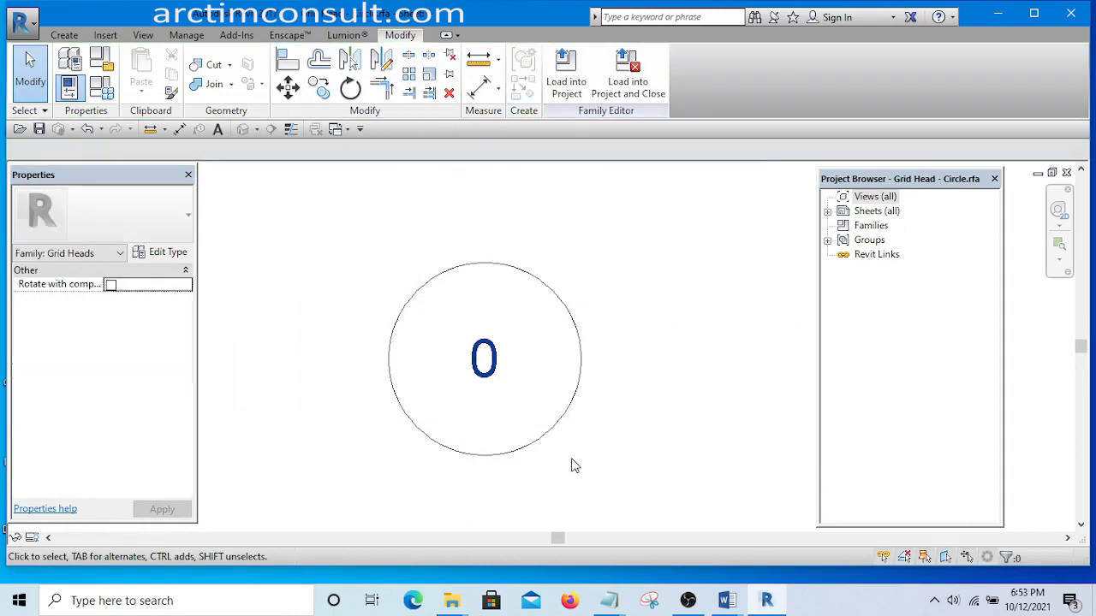
pyautogui.click(577, 389)
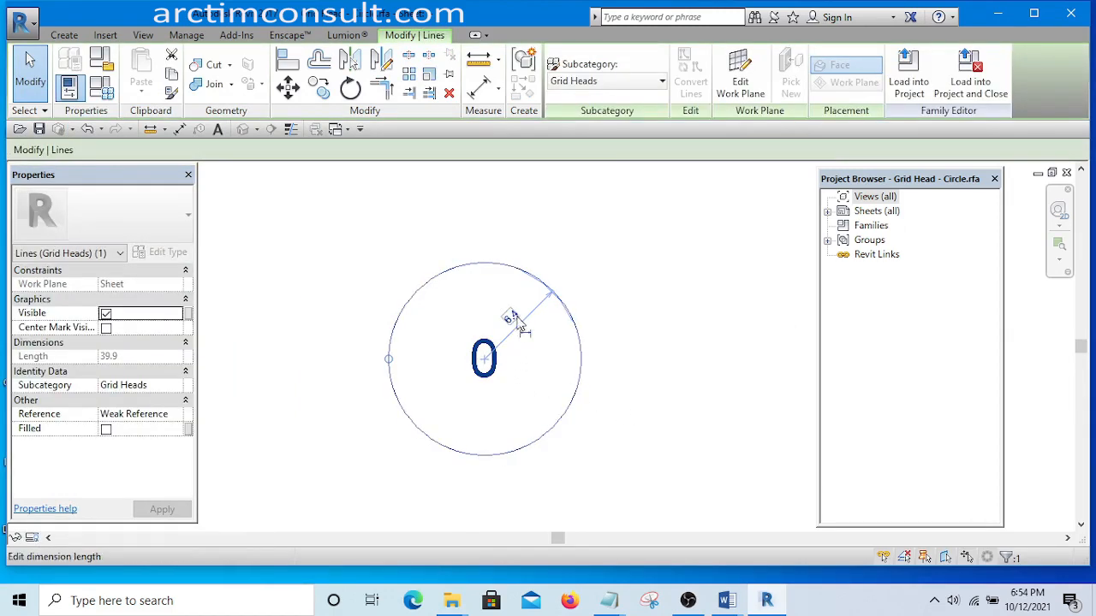
pyautogui.scroll(3, 513, 321)
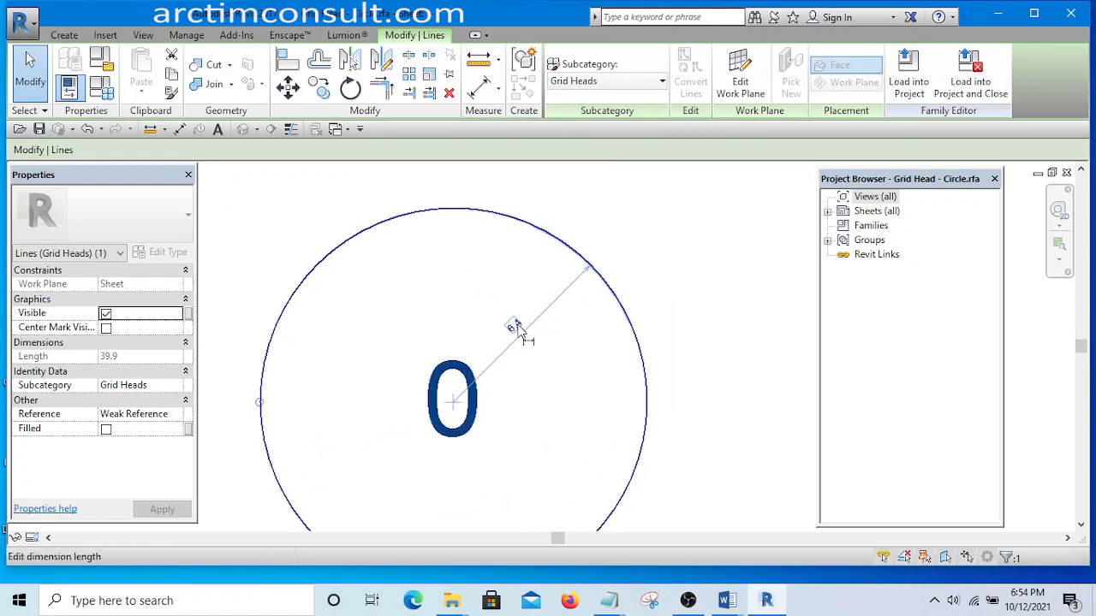
pyautogui.scroll(-1, 517, 330)
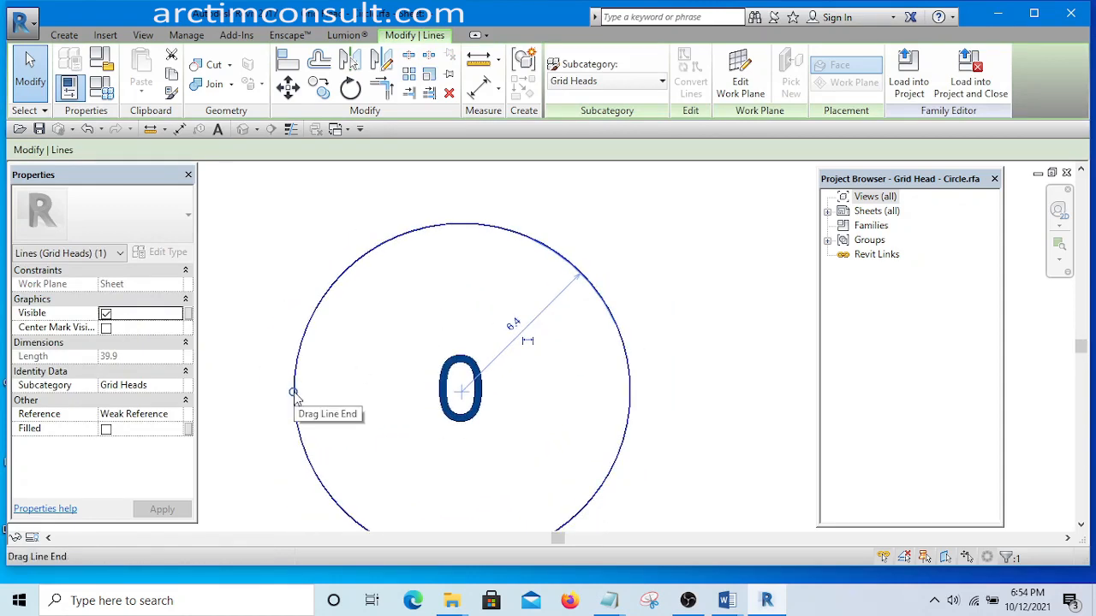
pyautogui.moveTo(293, 392); pyautogui.dragTo(401, 404)
pyautogui.click(670, 321)
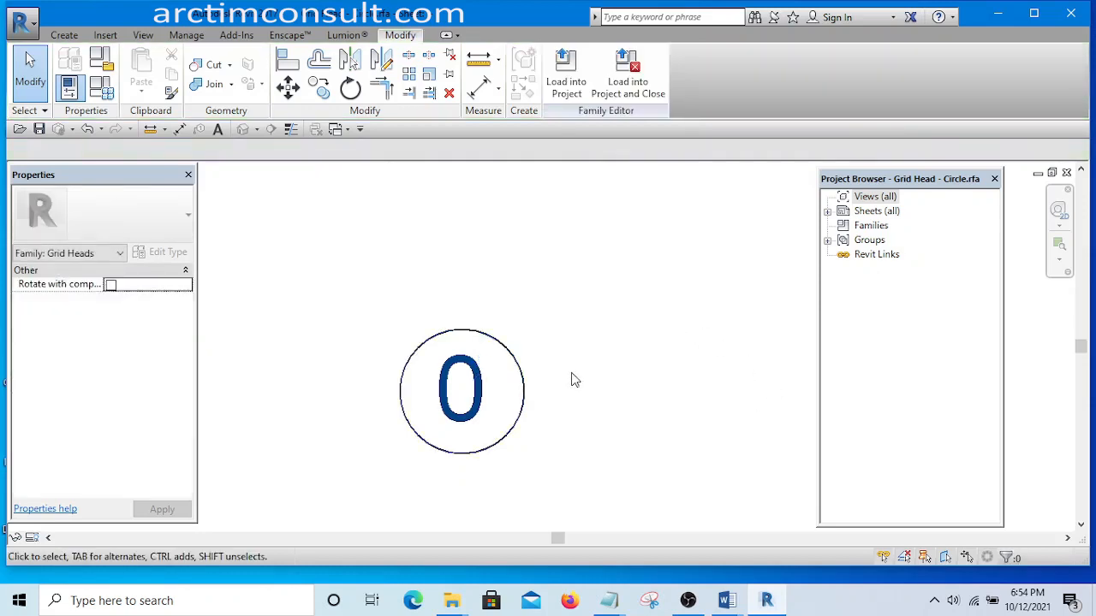
pyautogui.scroll(-2, 565, 383)
pyautogui.scroll(4, 540, 392)
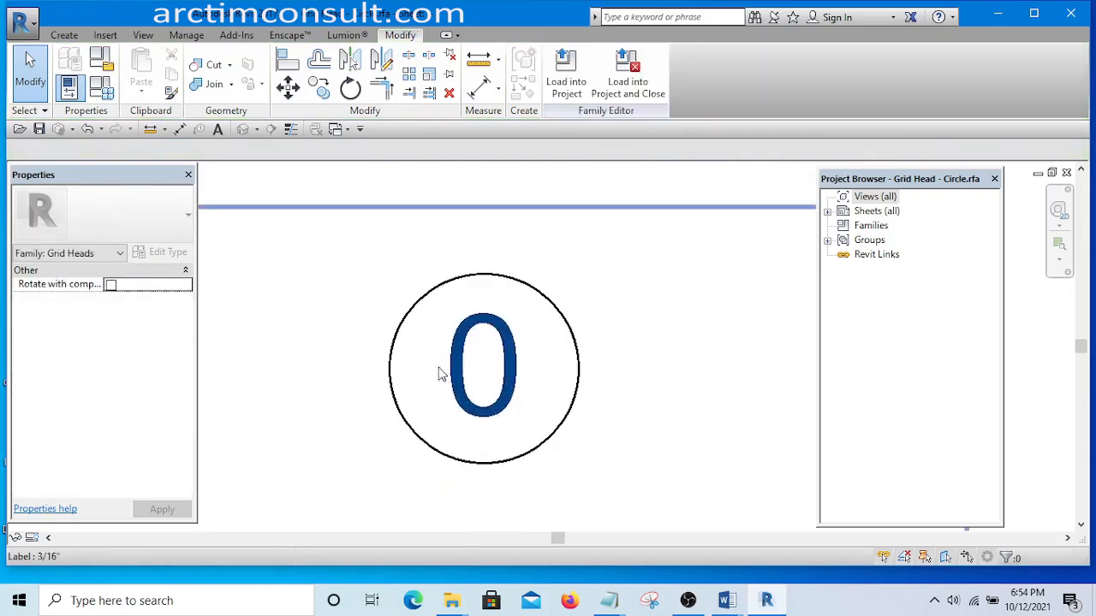
pyautogui.scroll(-1, 419, 369)
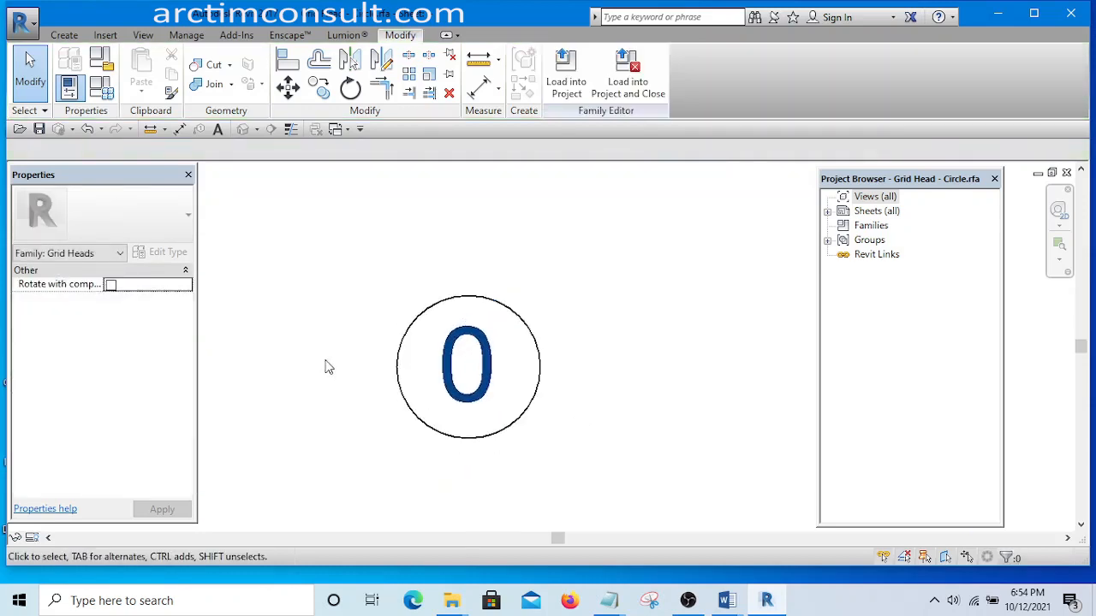
# Start saving the family in the Documents folder's Revit Tutorial subfolder under the file name Grid Head - Tim.rfa
pyautogui.click(39, 128)
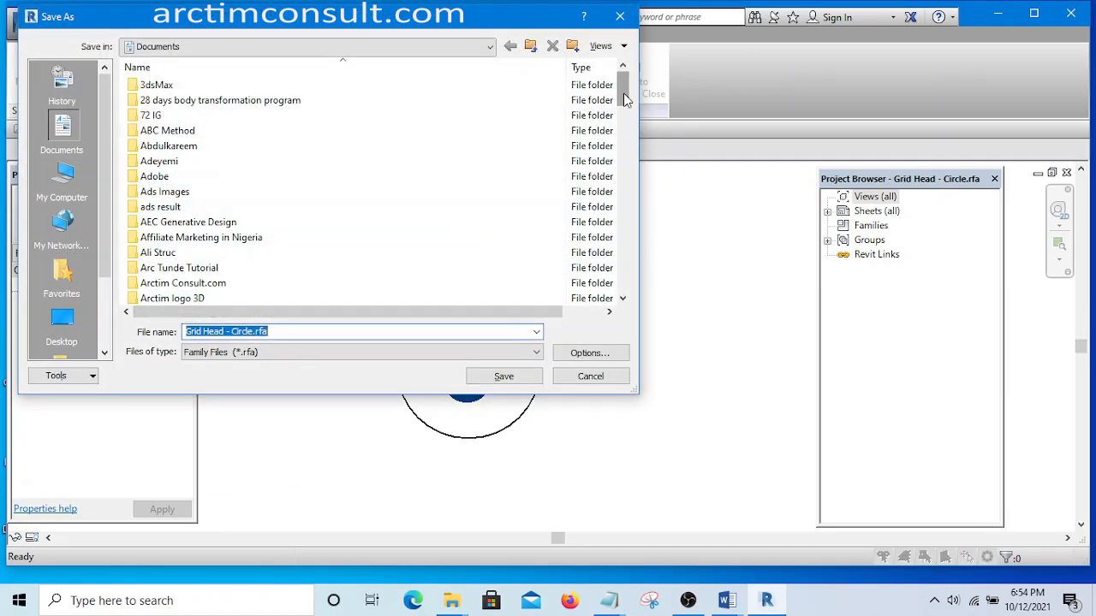
pyautogui.moveTo(622, 92); pyautogui.dragTo(622, 237)
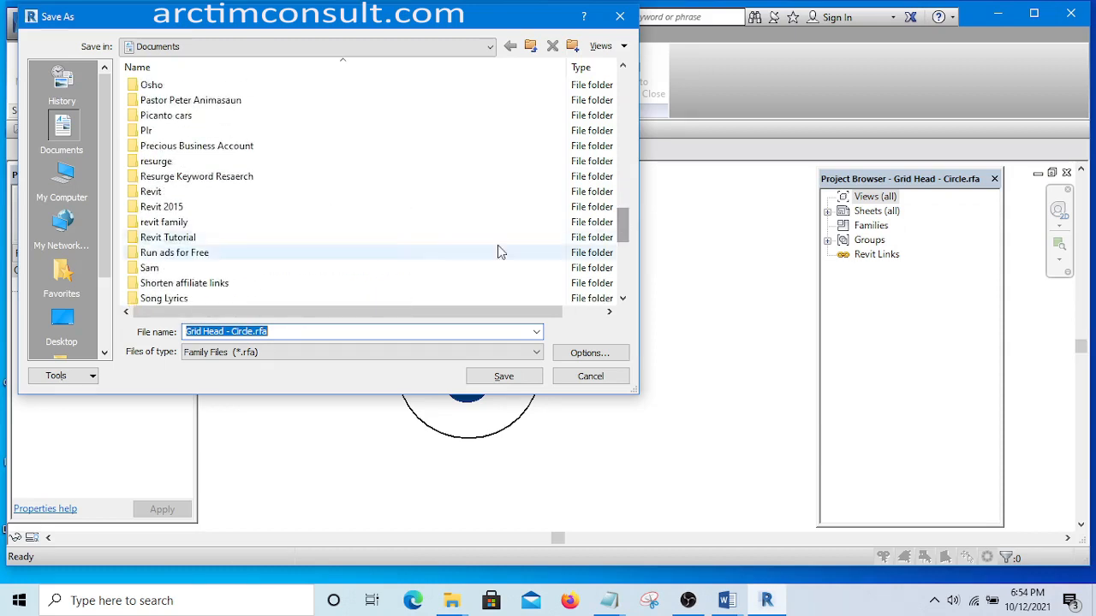
pyautogui.doubleClick(196, 239)
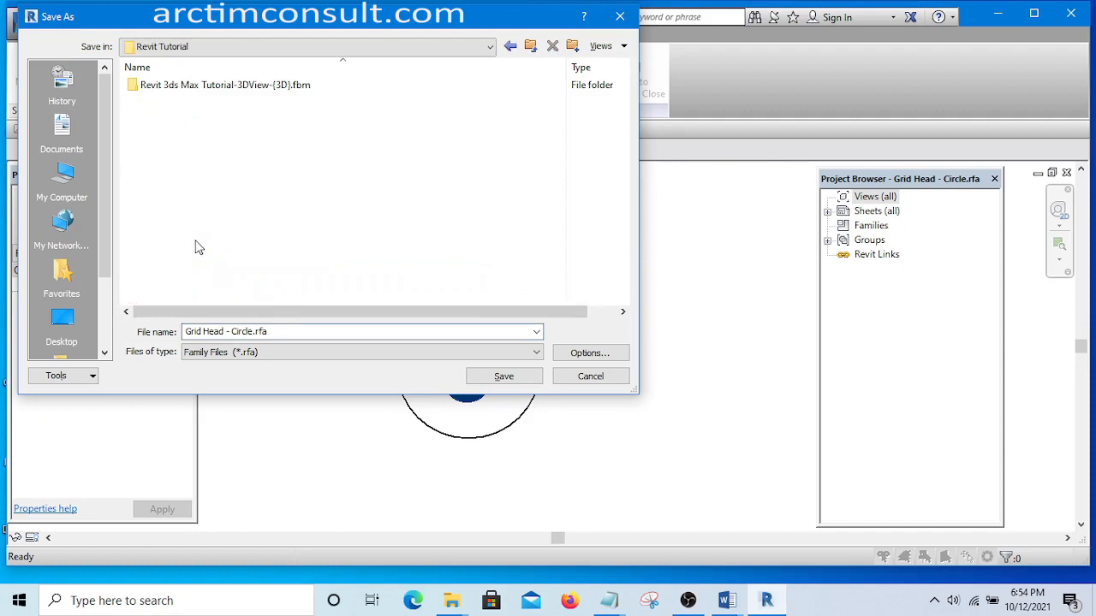
pyautogui.doubleClick(250, 331)
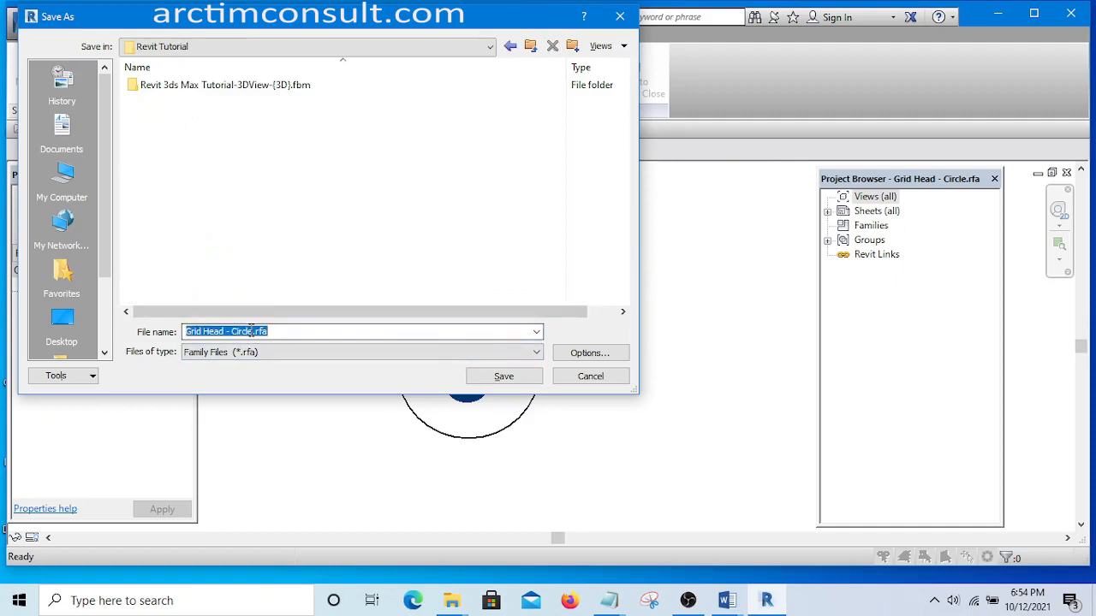
pyautogui.click(251, 330)
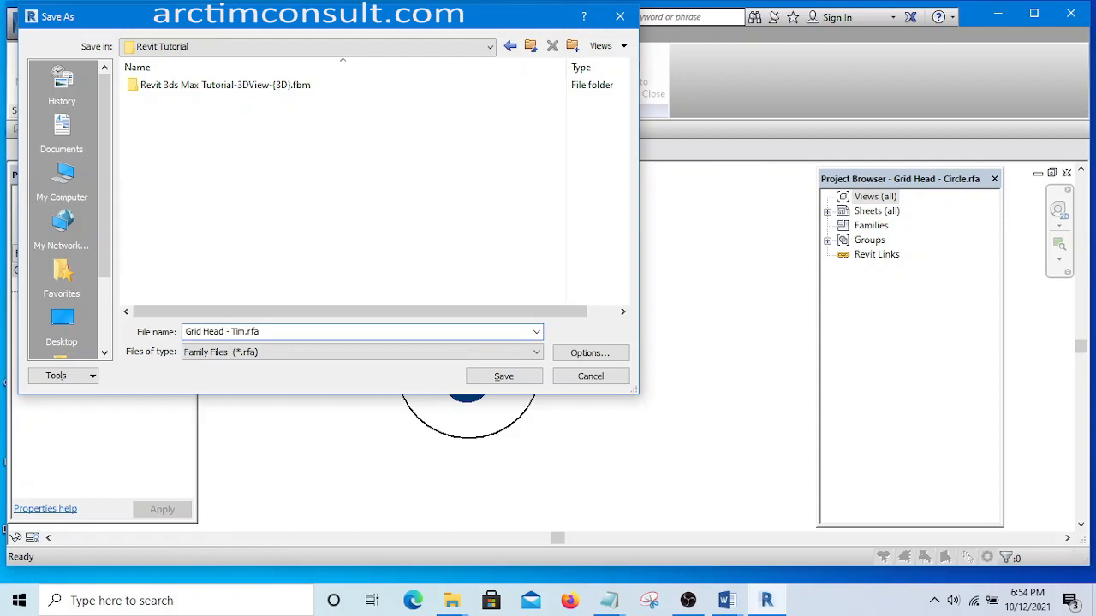
# Set the maximum backups to 1 in the file save options and save the family
pyautogui.click(589, 353)
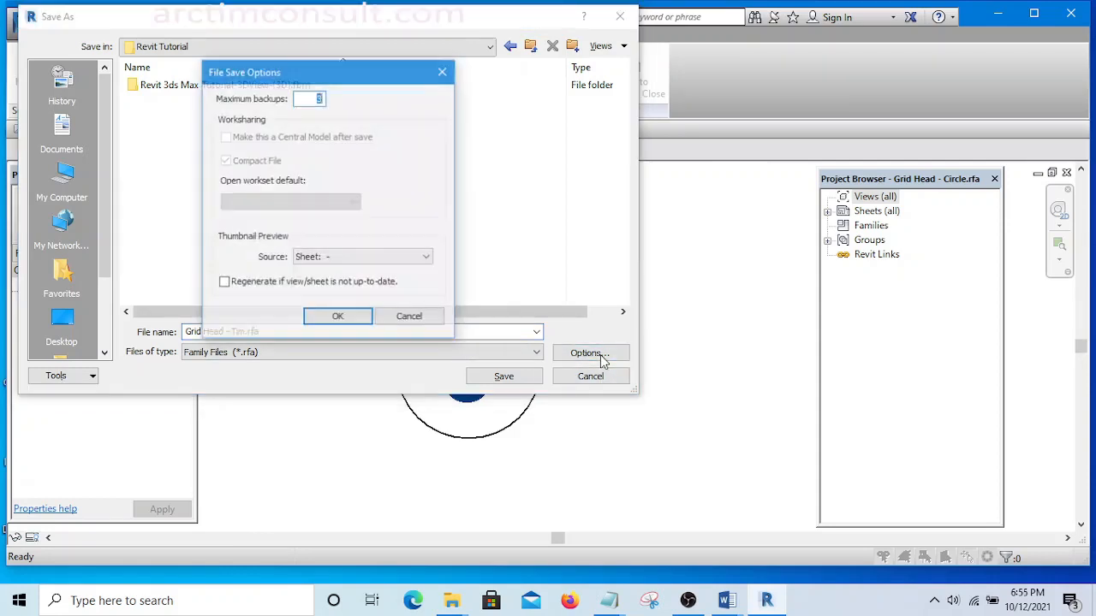
pyautogui.write('1')
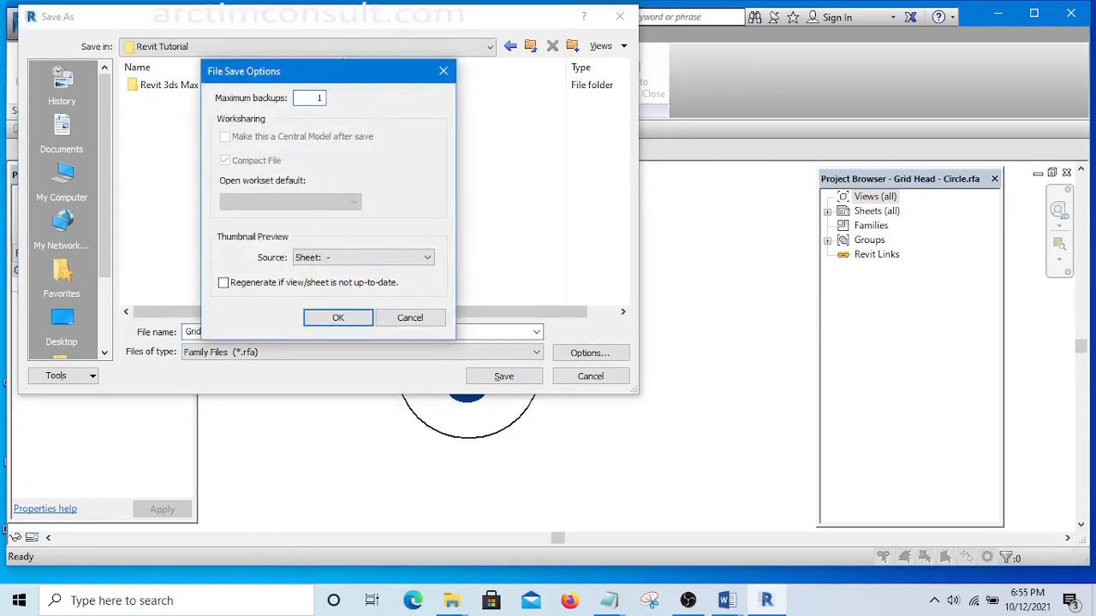
pyautogui.click(338, 317)
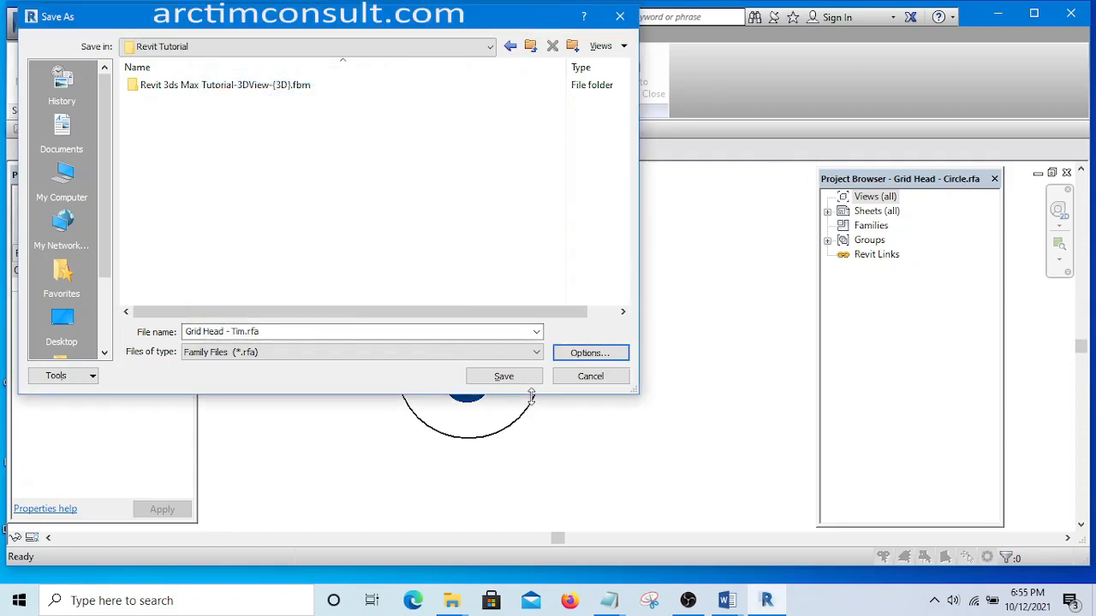
pyautogui.click(498, 377)
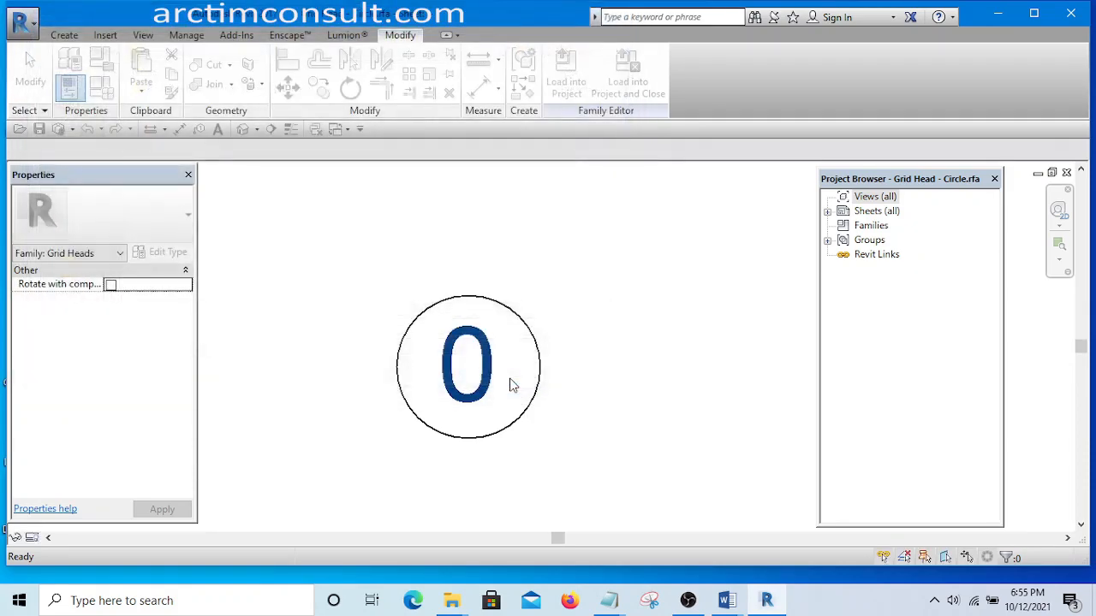
# Start saving another copy of the family and browse to the Annotations folder of the US Imperial library
pyautogui.click(23, 23)
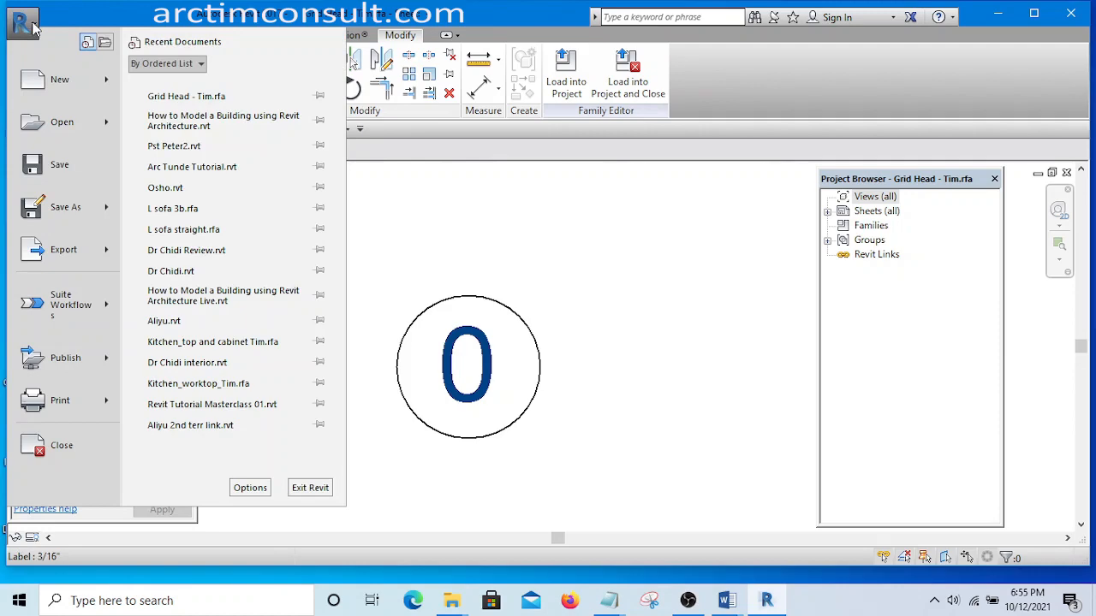
pyautogui.click(502, 248)
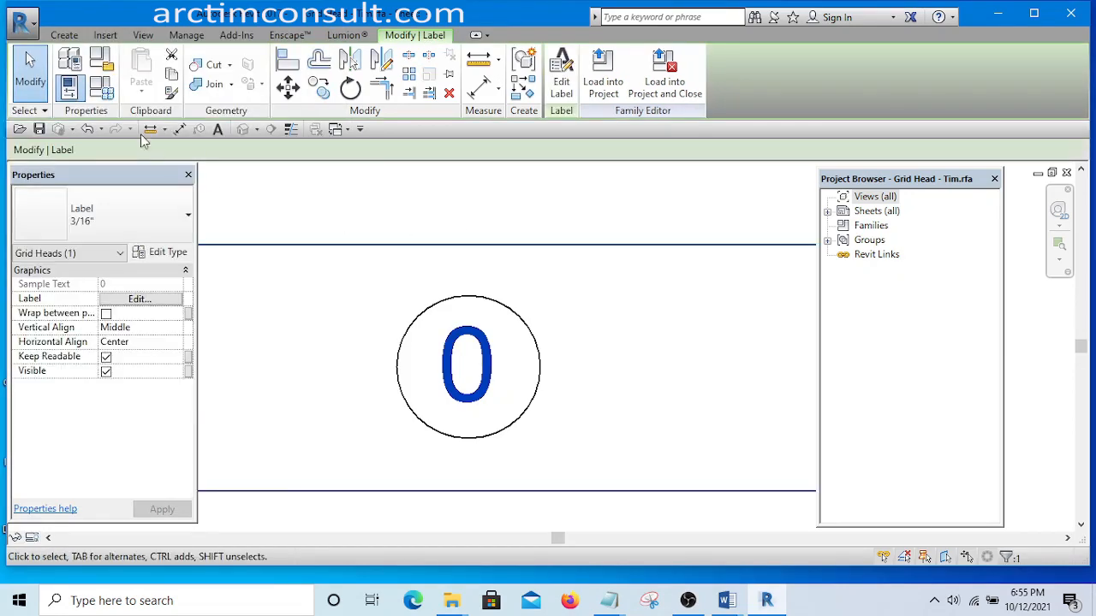
pyautogui.click(33, 26)
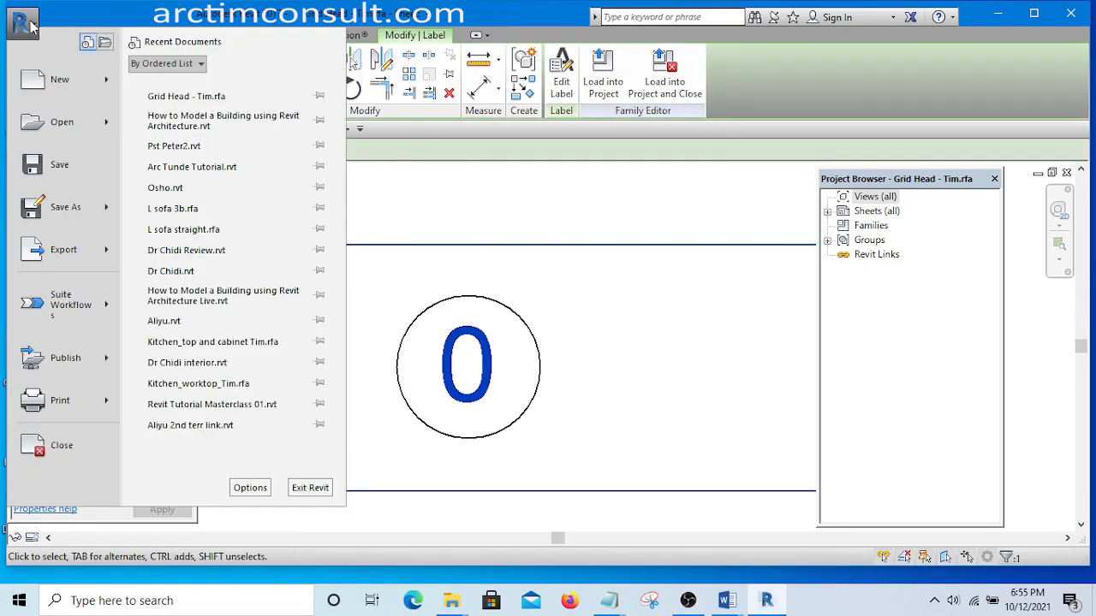
pyautogui.moveTo(62, 214)
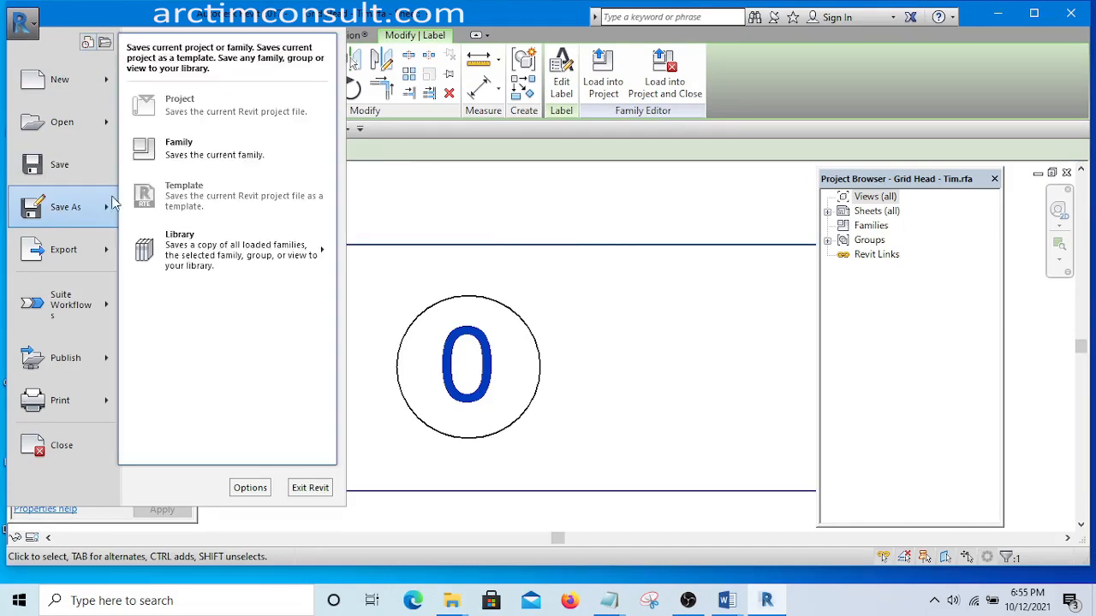
pyautogui.click(205, 154)
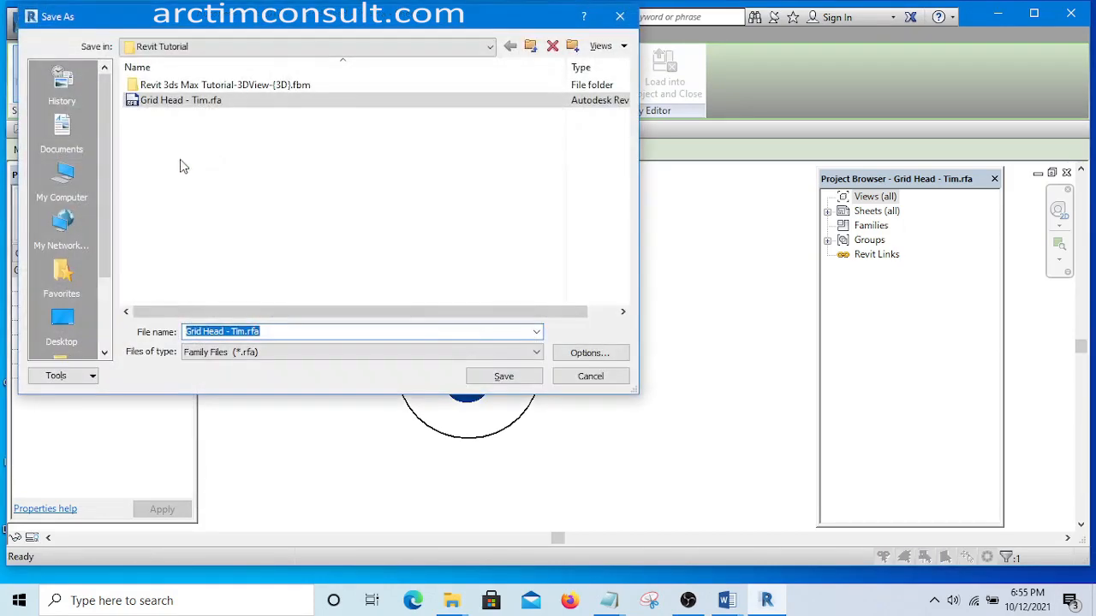
pyautogui.moveTo(103, 207); pyautogui.dragTo(94, 295)
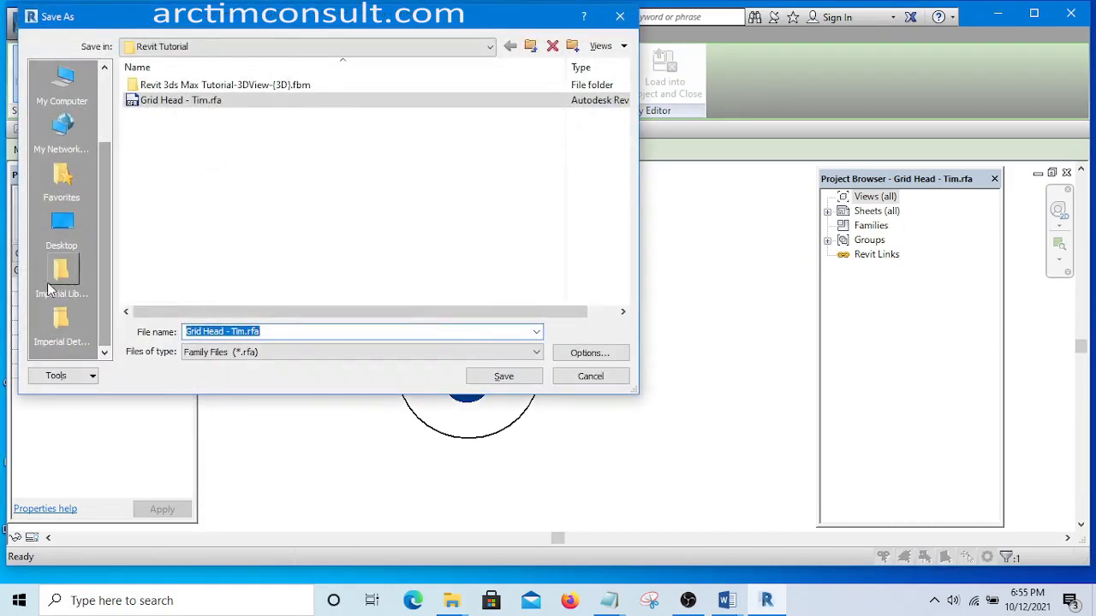
pyautogui.click(60, 323)
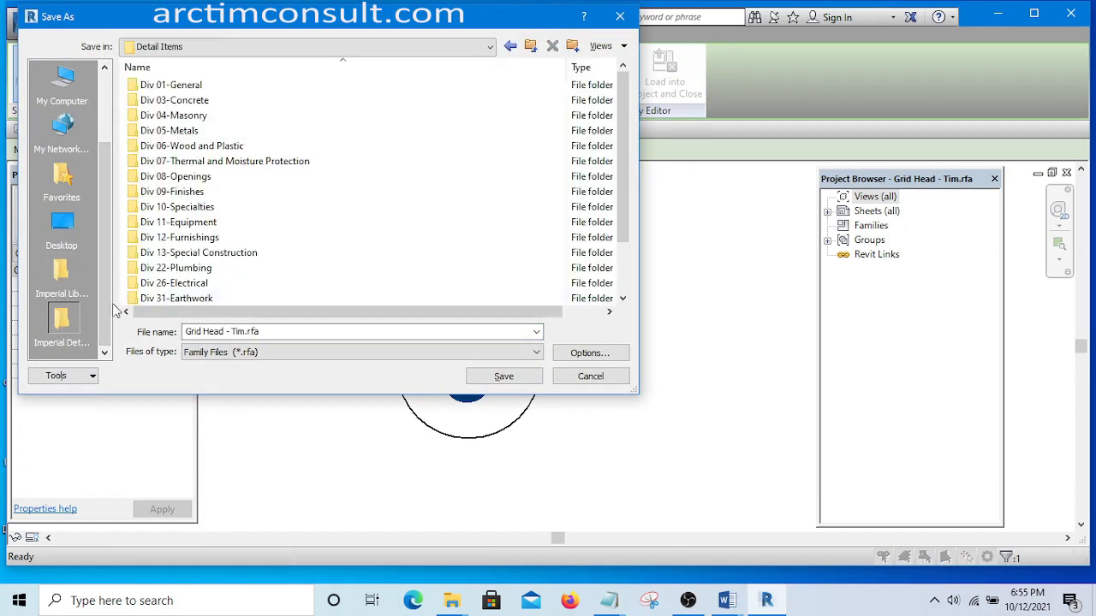
pyautogui.click(65, 272)
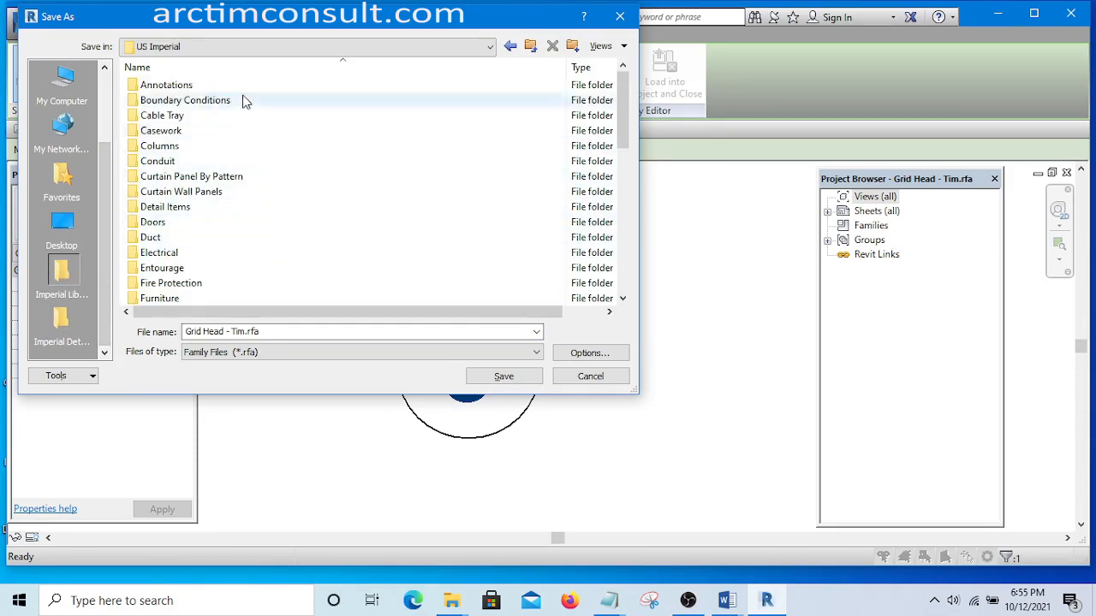
pyautogui.click(230, 47)
pyautogui.click(229, 48)
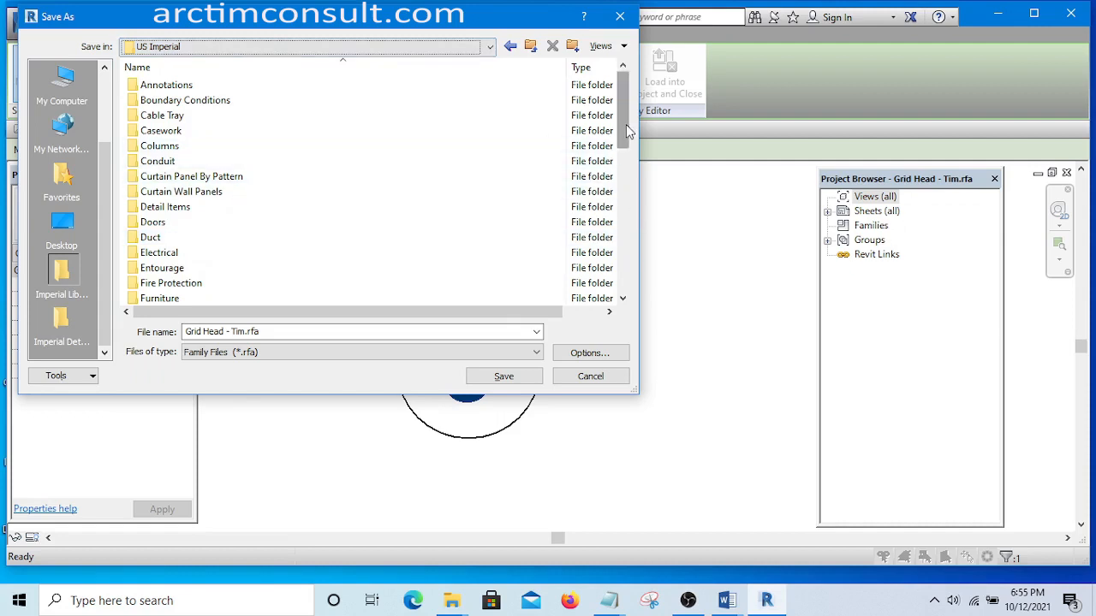
pyautogui.doubleClick(133, 84)
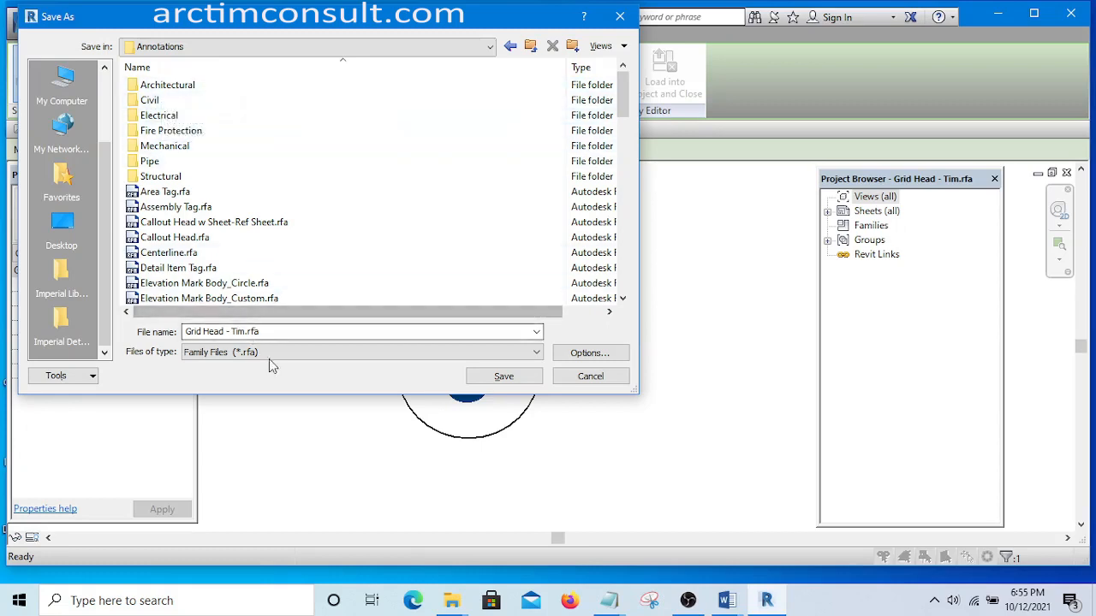
# Enter Grid Head - Tim.rfa as the copy's file name and save it in the Annotations folder
pyautogui.scroll(-4, 243, 188)
pyautogui.scroll(-2, 261, 332)
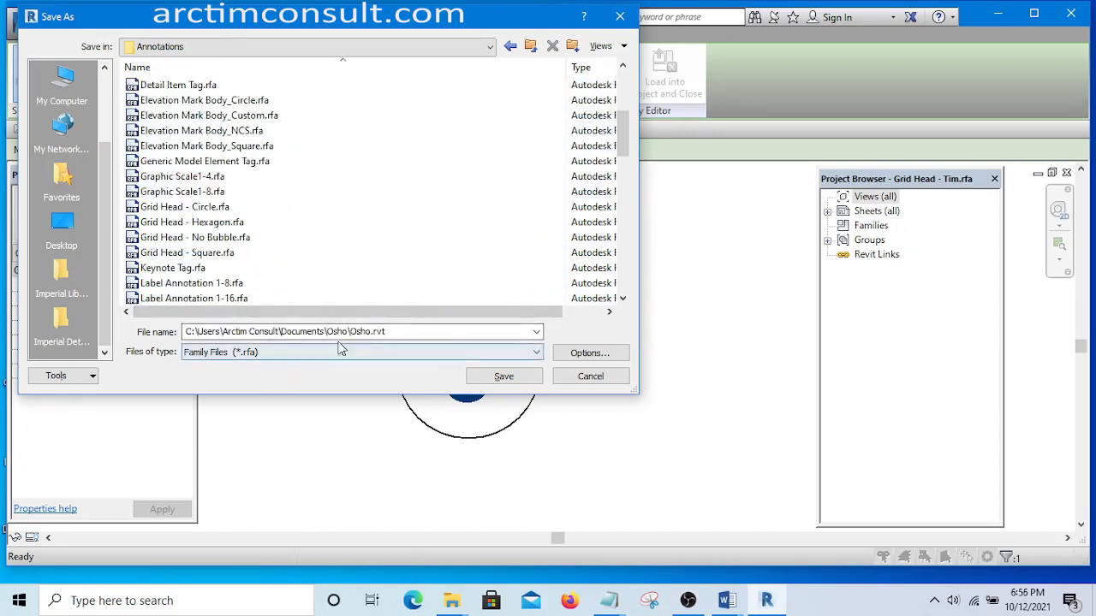
pyautogui.scroll(4, 317, 334)
pyautogui.click(460, 332)
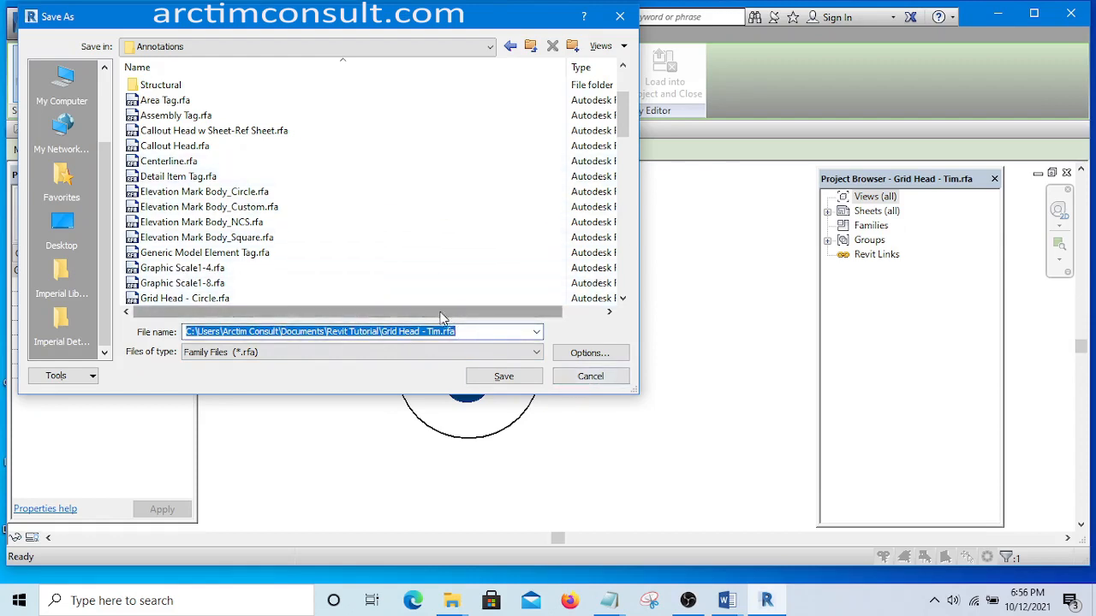
pyautogui.moveTo(478, 332); pyautogui.dragTo(198, 332)
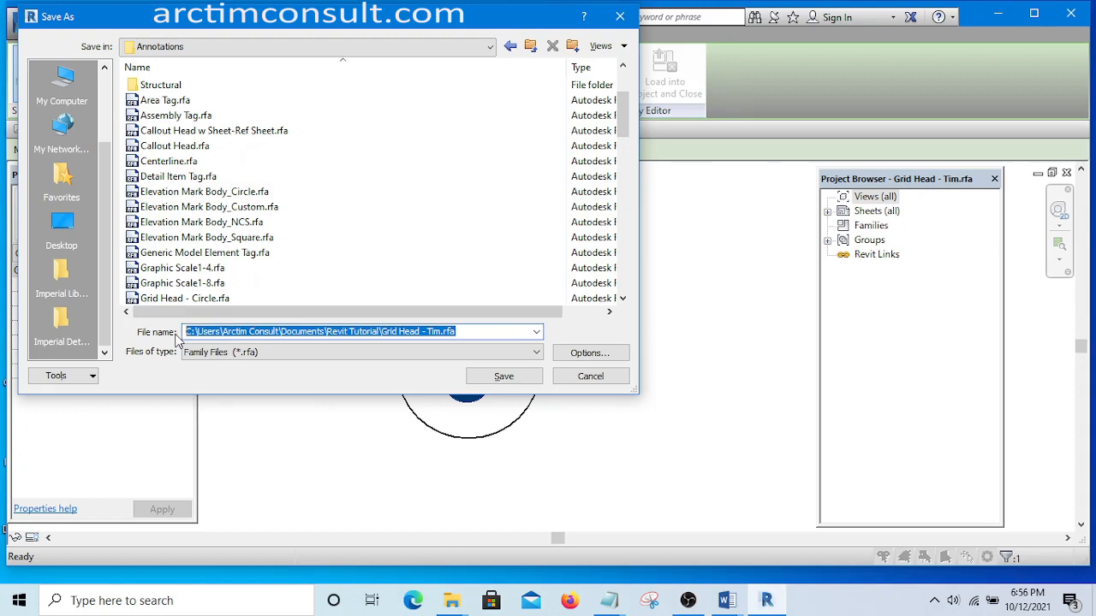
pyautogui.press('BackSpace')
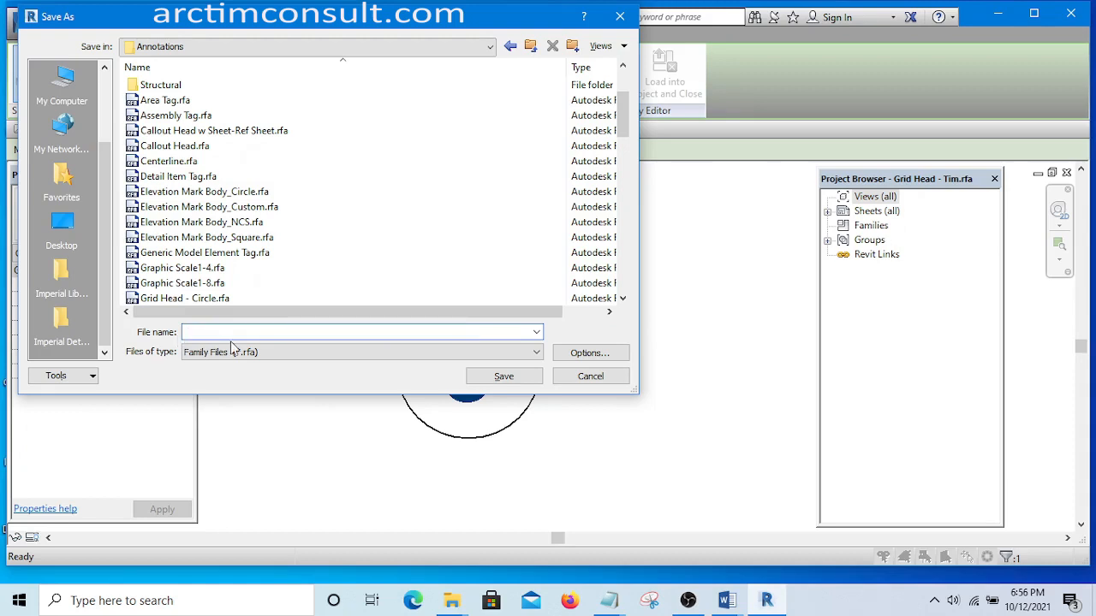
pyautogui.write('Gr')
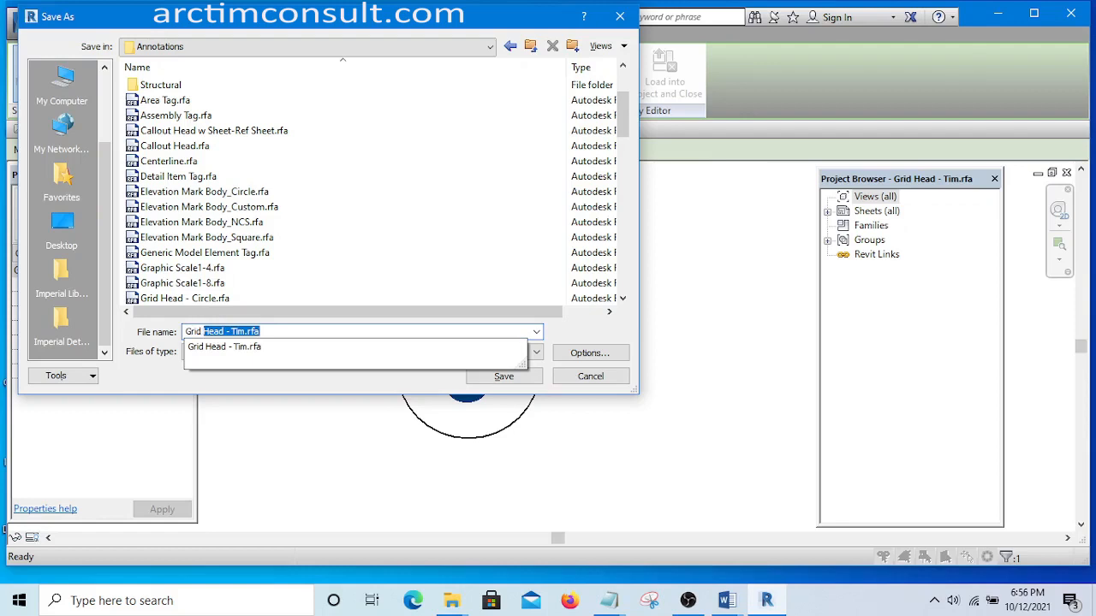
pyautogui.write('id')
pyautogui.click(306, 330)
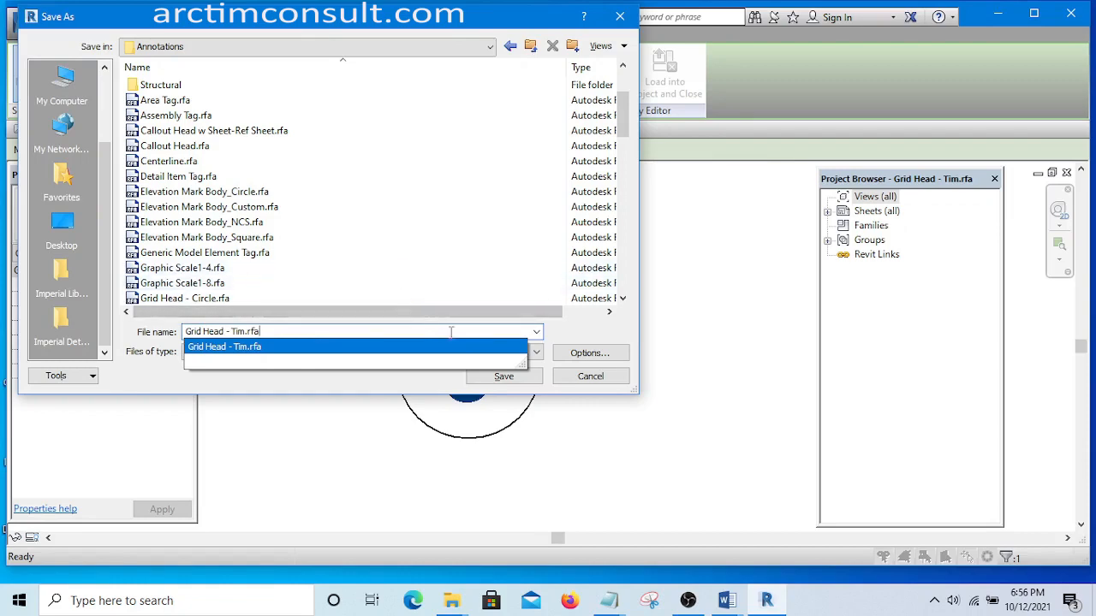
pyautogui.click(585, 352)
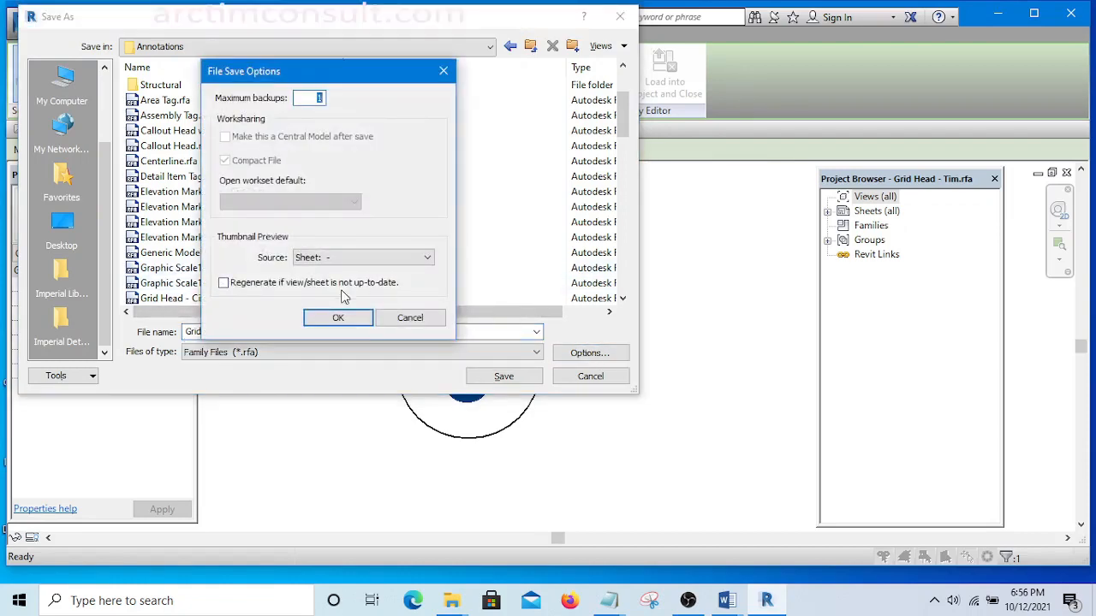
pyautogui.click(344, 316)
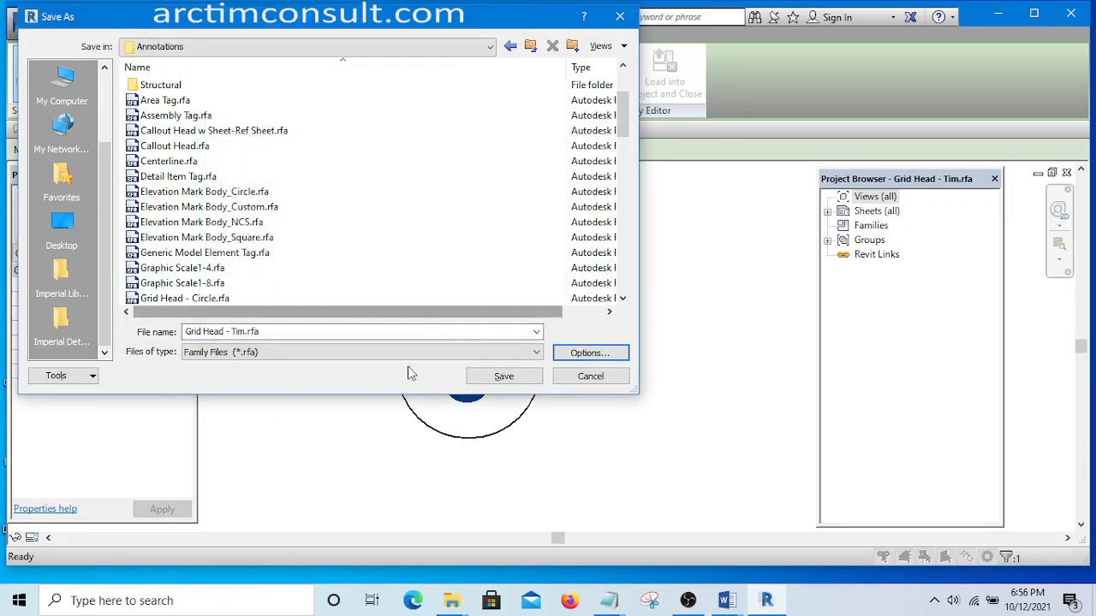
pyautogui.click(500, 376)
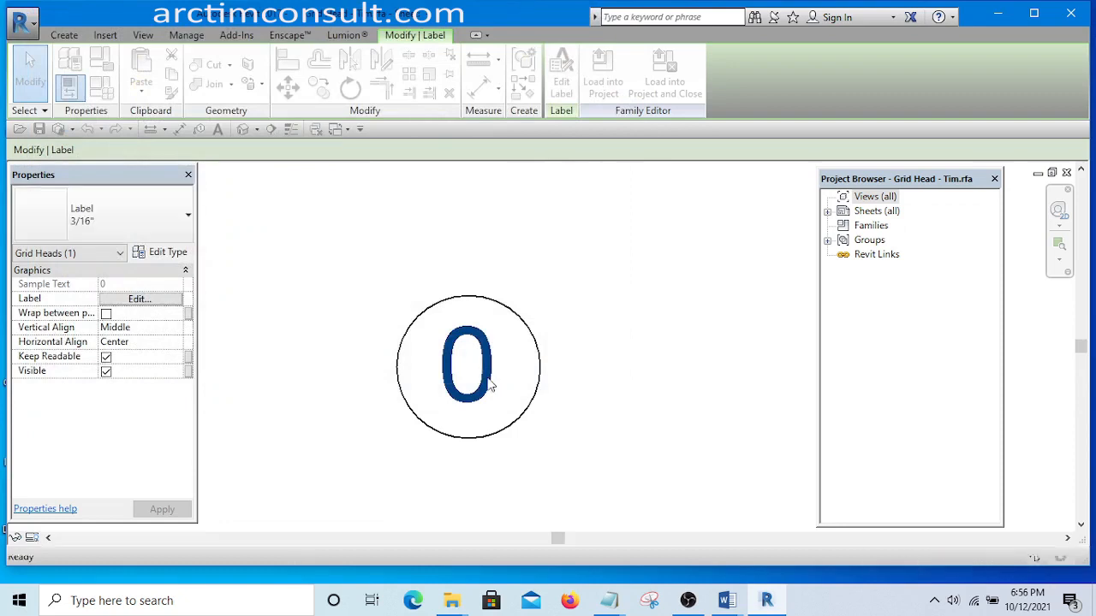
# Deselect the label and load the edited grid head family into the house project
pyautogui.press('Escape')
pyautogui.scroll(-3, 579, 379)
pyautogui.moveTo(582, 349); pyautogui.dragTo(537, 360, button='middle')
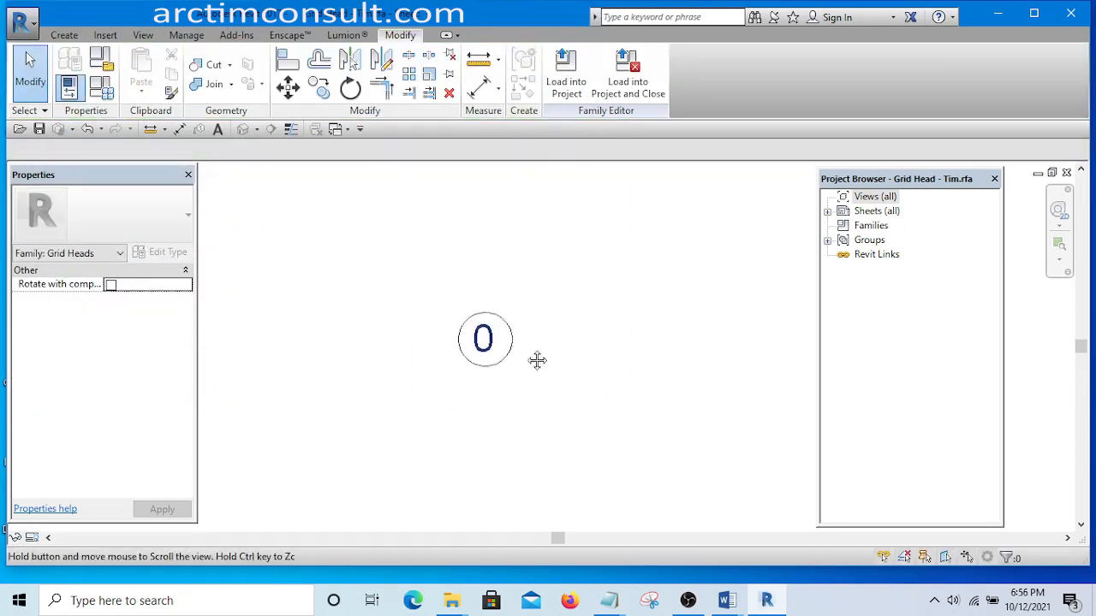
pyautogui.scroll(4, 454, 325)
pyautogui.scroll(-2, 464, 337)
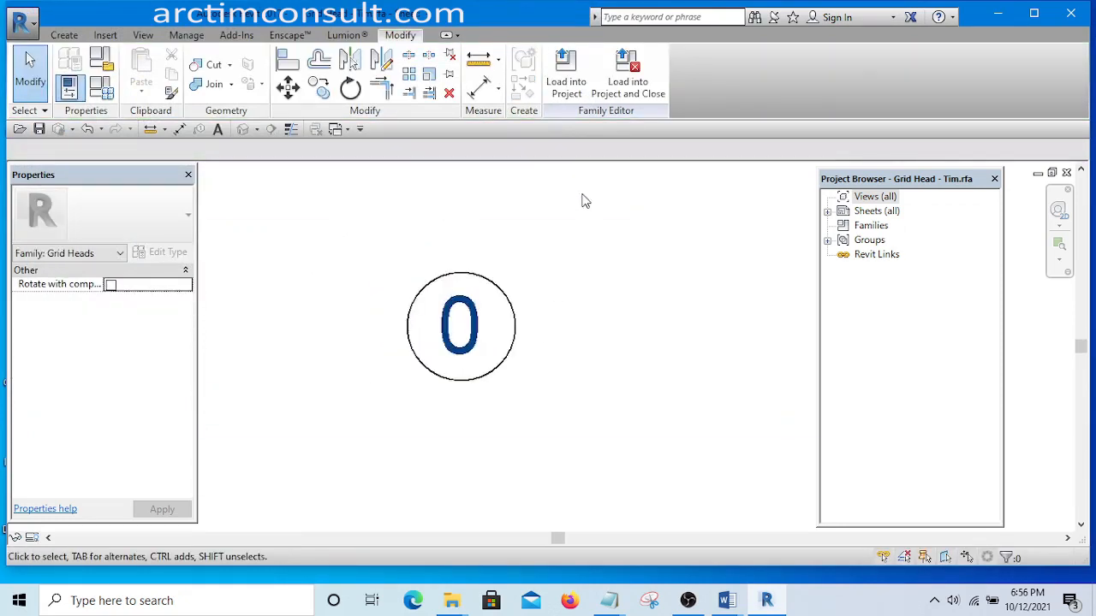
pyautogui.click(565, 85)
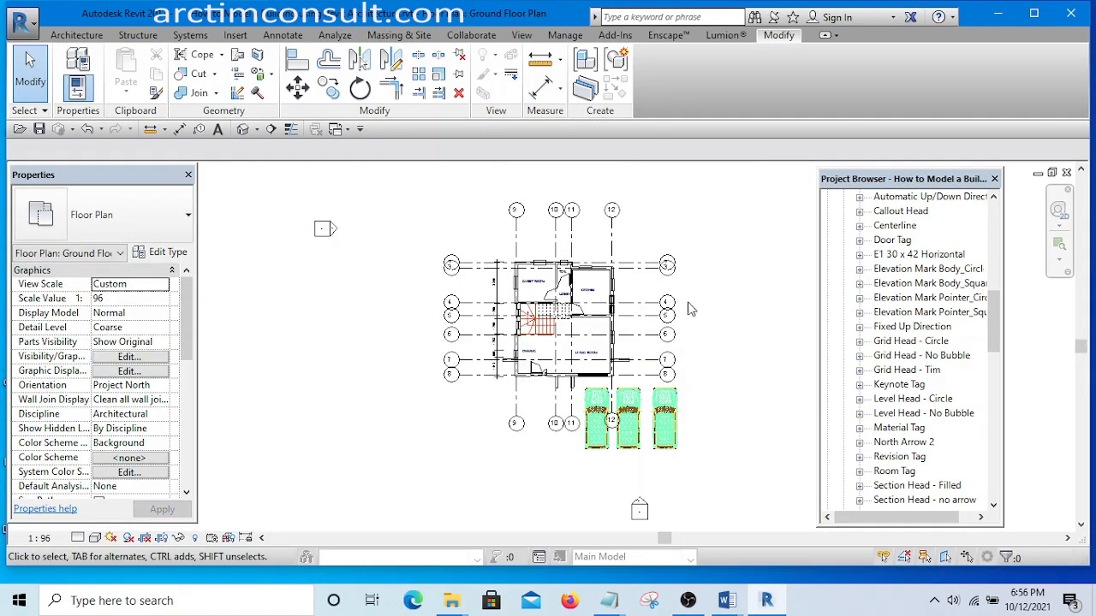
# Set the symbol of grid 12's 1/4" Bubble type to Grid Head - Tim and apply it to the plan's grids
pyautogui.moveTo(692, 311); pyautogui.dragTo(634, 315, button='middle')
pyautogui.scroll(3, 524, 318)
pyautogui.scroll(-2, 523, 319)
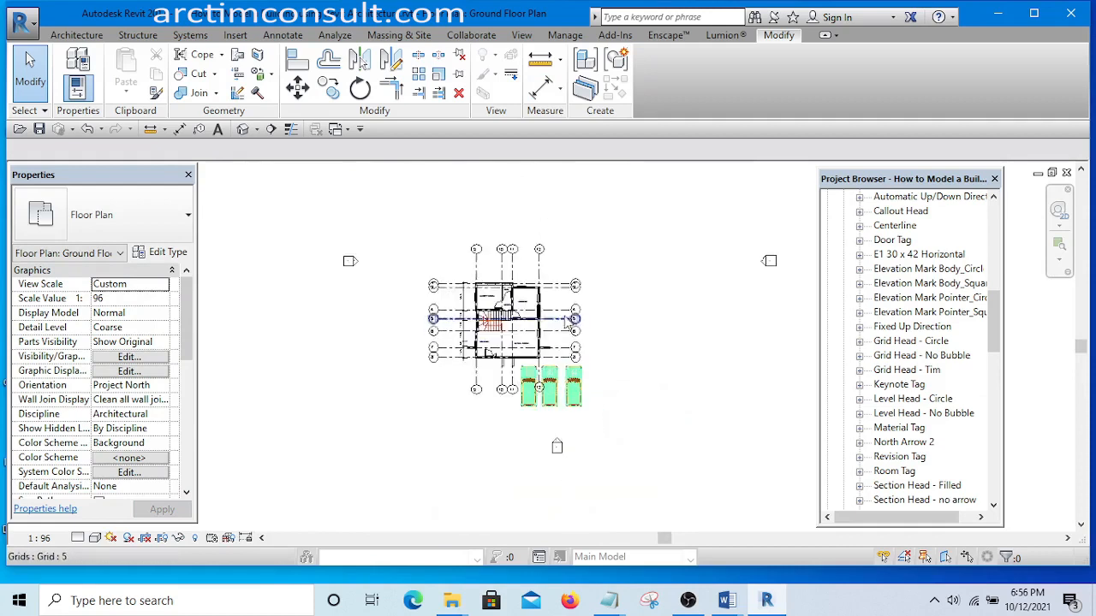
pyautogui.scroll(5, 543, 225)
pyautogui.click(503, 301)
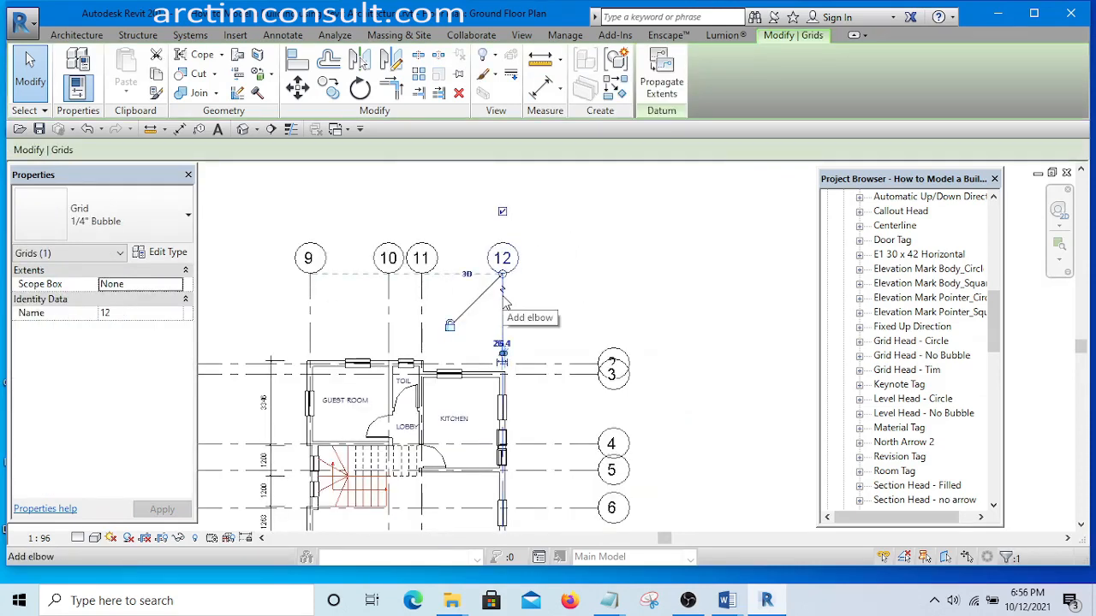
pyautogui.click(163, 253)
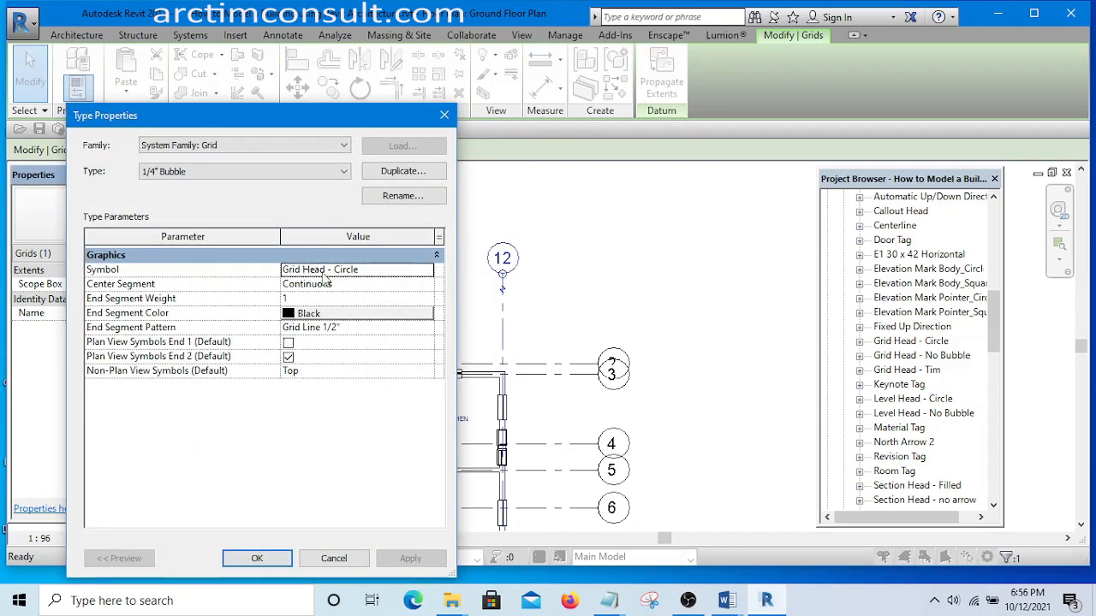
pyautogui.click(420, 272)
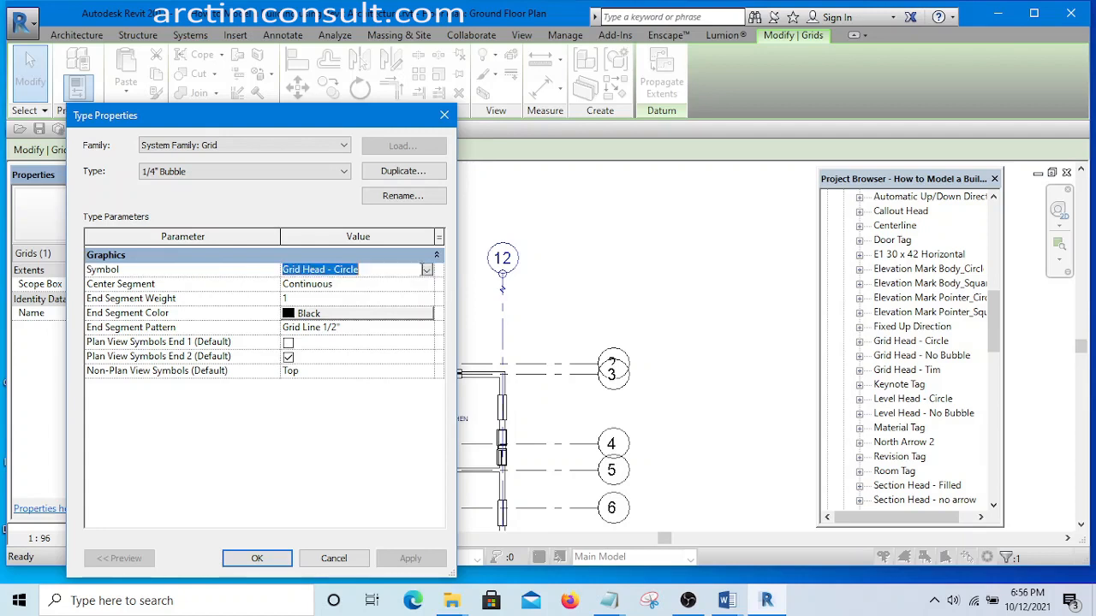
pyautogui.click(426, 270)
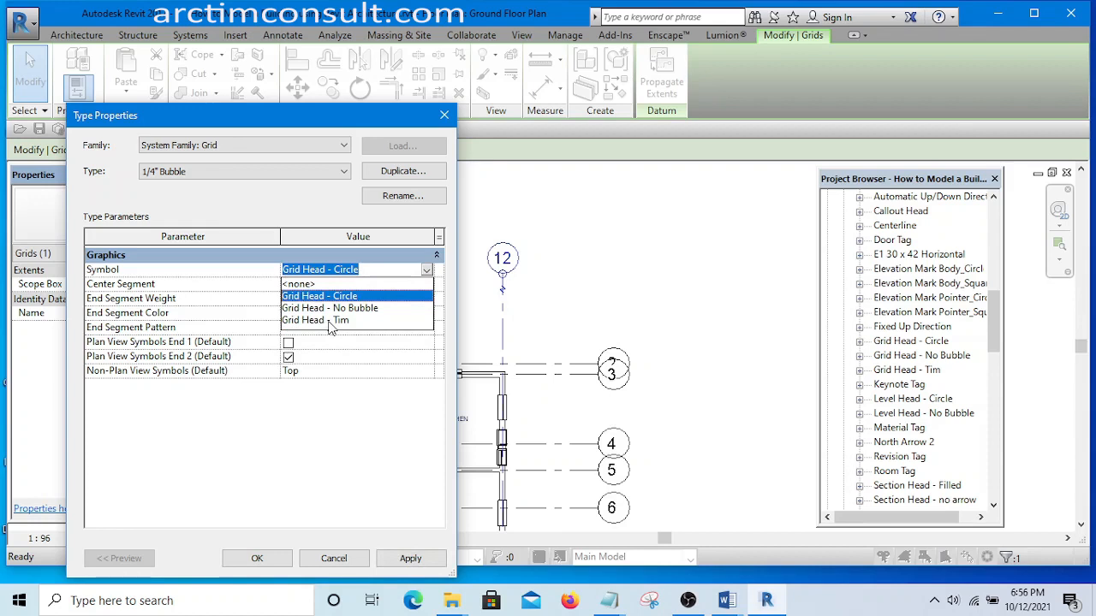
pyautogui.click(315, 320)
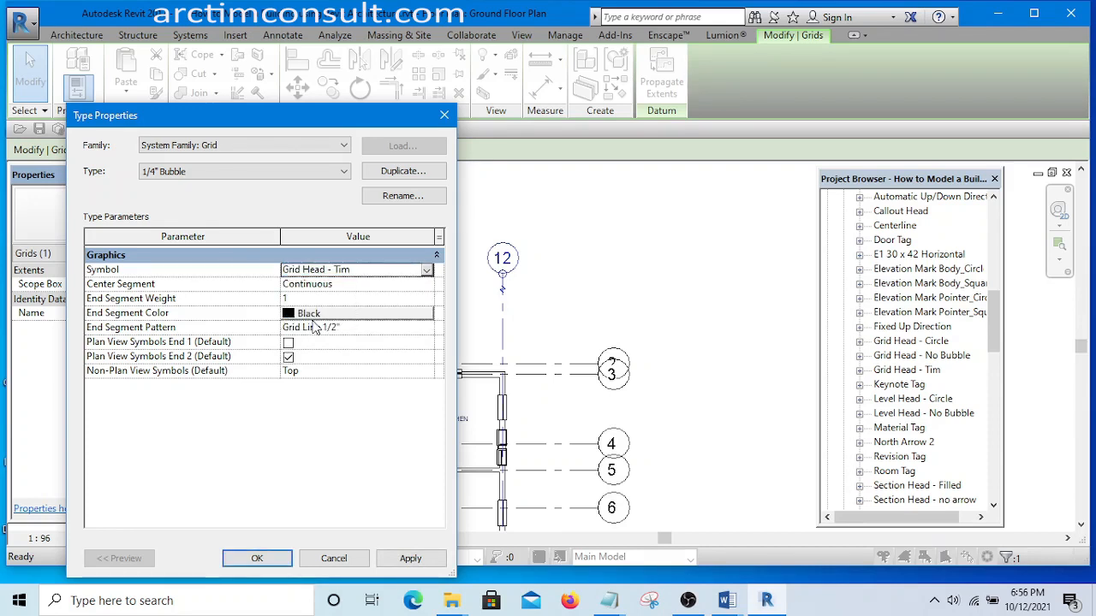
pyautogui.click(410, 558)
pyautogui.click(255, 554)
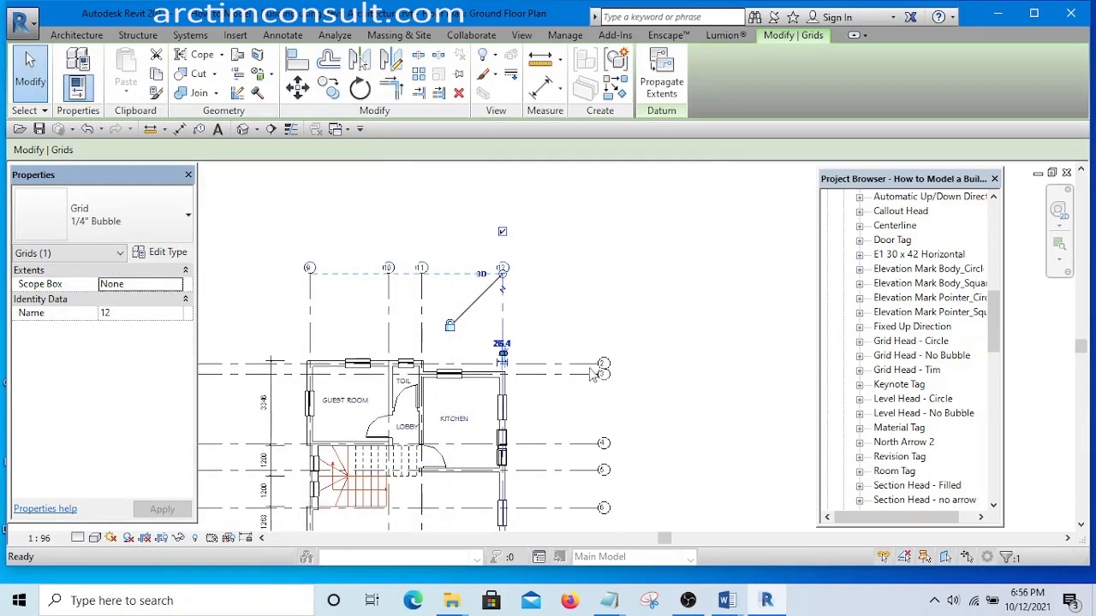
pyautogui.press('Escape')
# Examine the resized grid bubbles around the ground floor plan, including the one on grid 11
pyautogui.scroll(-2, 381, 356)
pyautogui.scroll(3, 381, 356)
pyautogui.scroll(1, 367, 317)
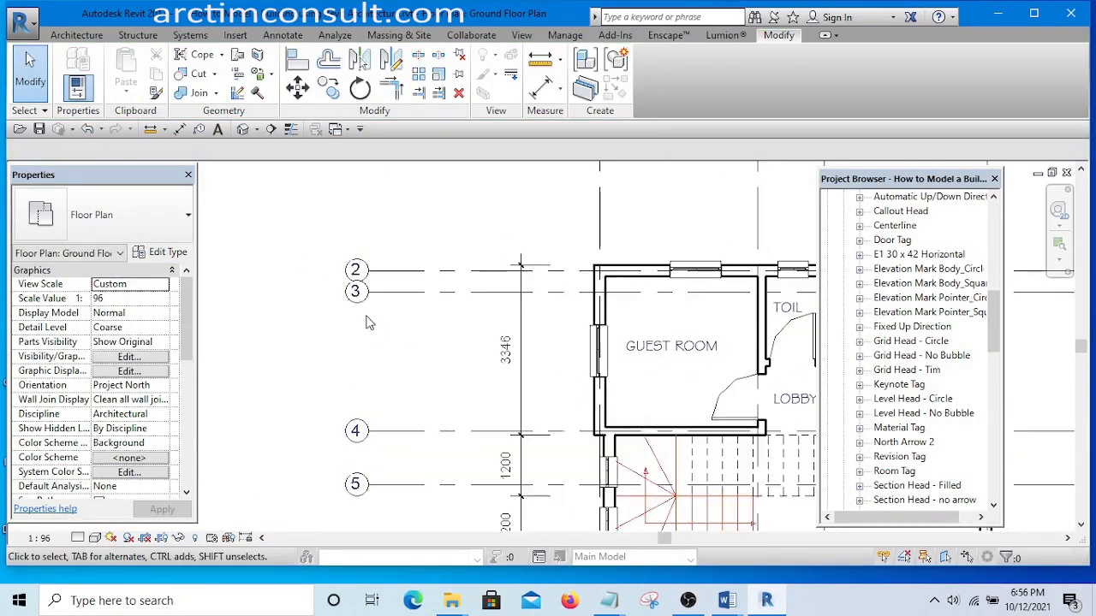
pyautogui.scroll(-3, 318, 362)
pyautogui.scroll(1, 644, 421)
pyautogui.scroll(3, 644, 421)
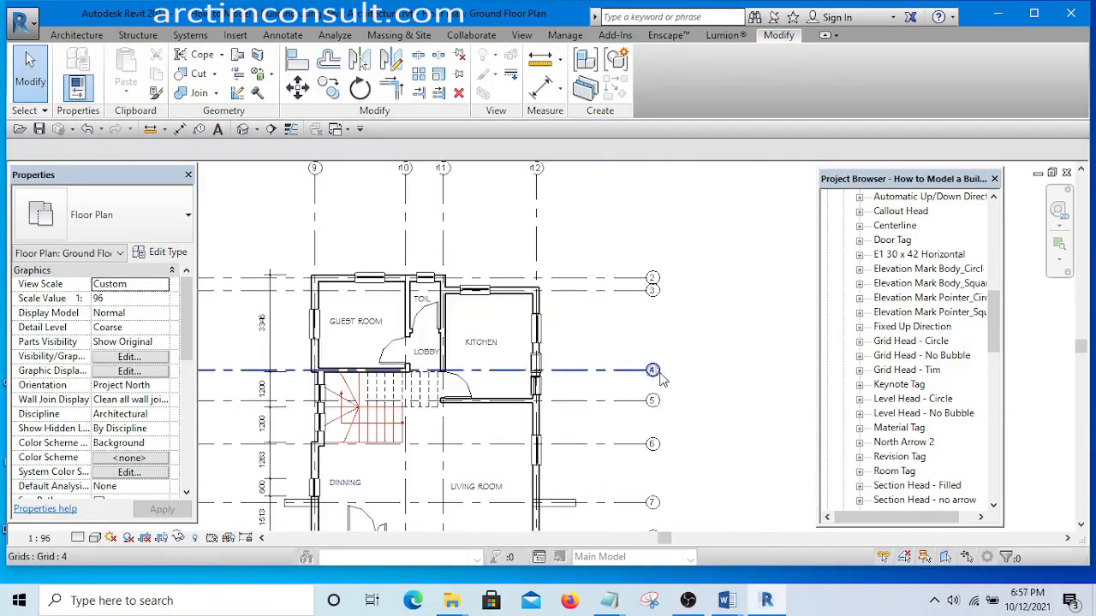
pyautogui.scroll(-3, 542, 297)
pyautogui.scroll(2, 553, 245)
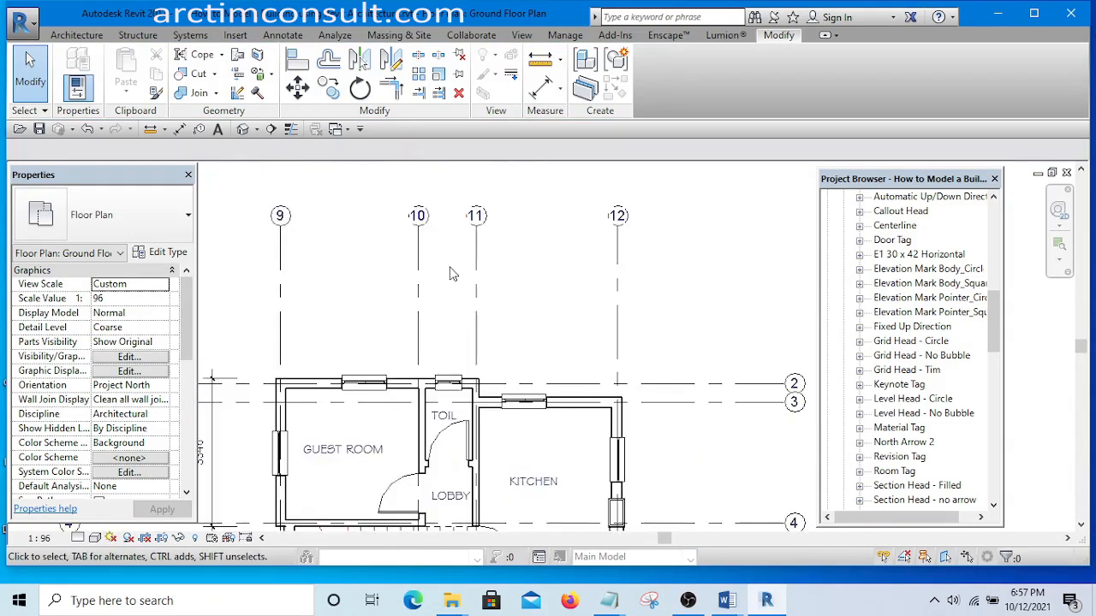
pyautogui.click(476, 289)
pyautogui.moveTo(523, 290); pyautogui.dragTo(519, 321, button='middle')
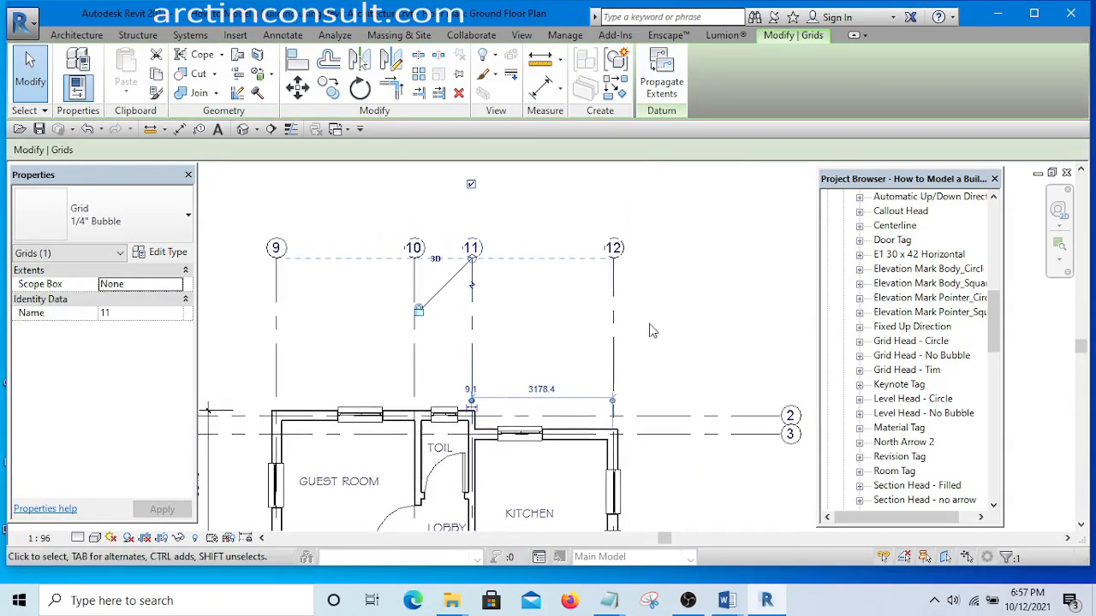
pyautogui.scroll(1, 664, 304)
pyautogui.click(668, 290)
pyautogui.scroll(-3, 610, 285)
pyautogui.scroll(3, 470, 274)
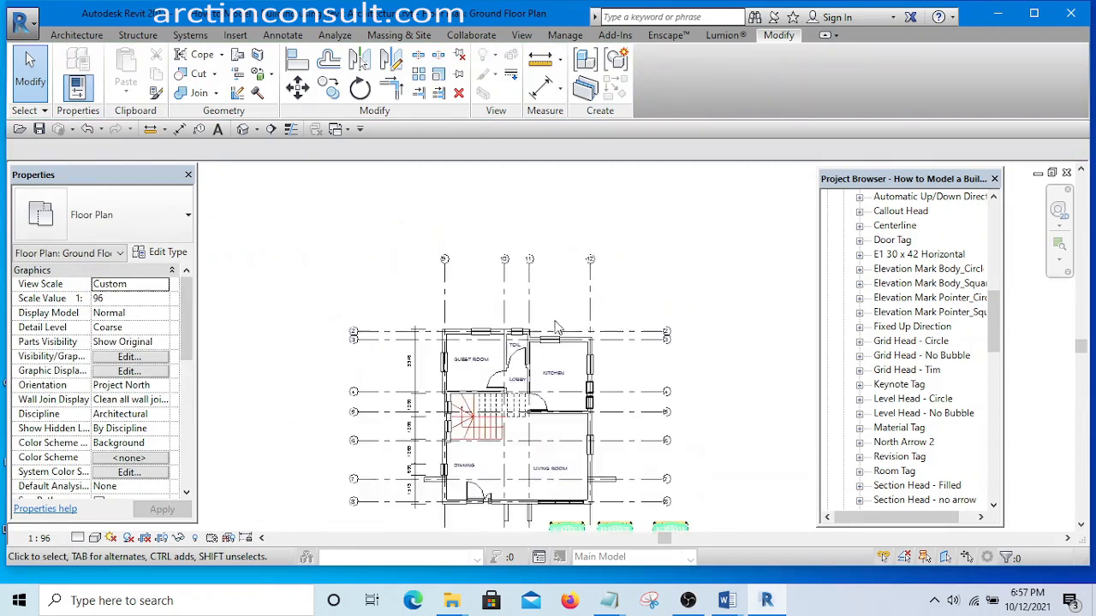
# Shorten the aligned vertical grids 9 to 12 at their upper ends, bringing their bubbles closer to the house
pyautogui.click(394, 257)
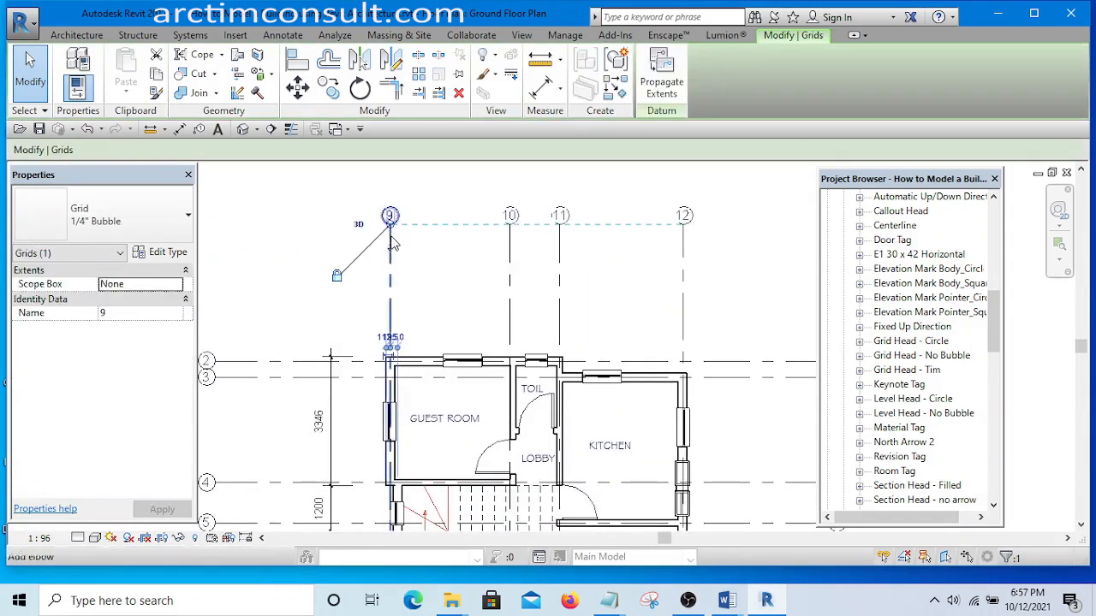
pyautogui.moveTo(390, 225); pyautogui.dragTo(390, 259)
pyautogui.click(601, 297)
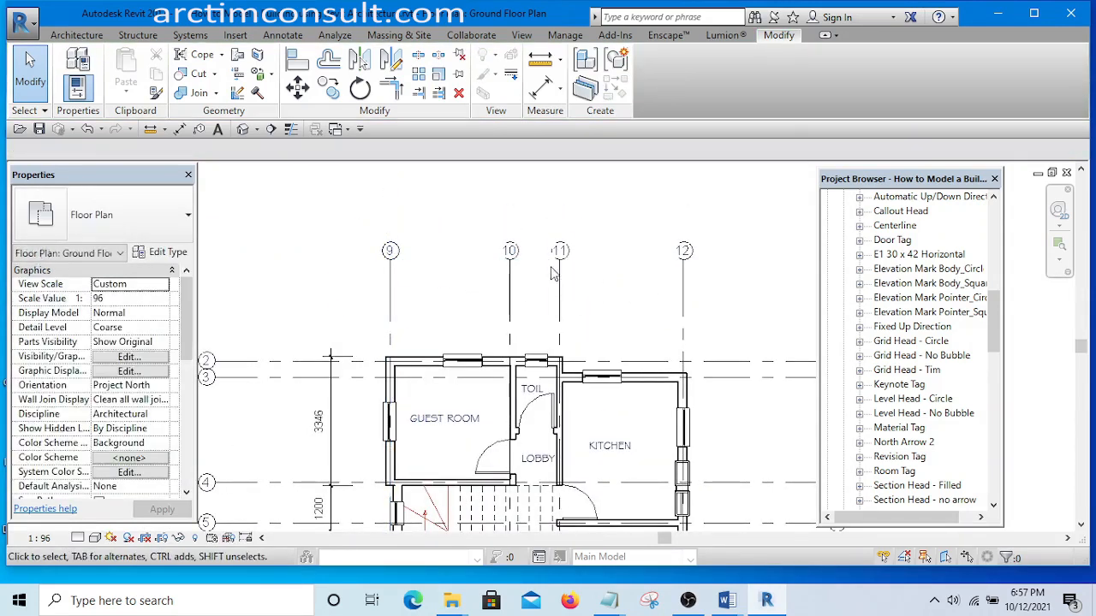
# Inspect the bubbles of grids 9 to 12 up close, comparing how the numbers fit inside the circles
pyautogui.scroll(4, 557, 252)
pyautogui.scroll(-3, 557, 355)
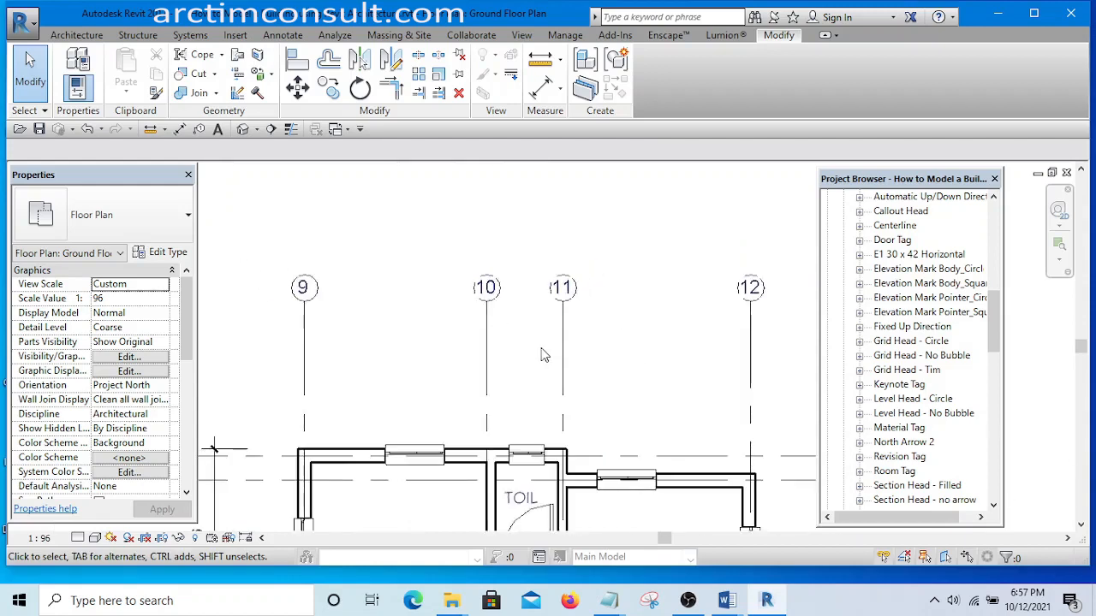
pyautogui.scroll(4, 479, 291)
pyautogui.click(503, 341)
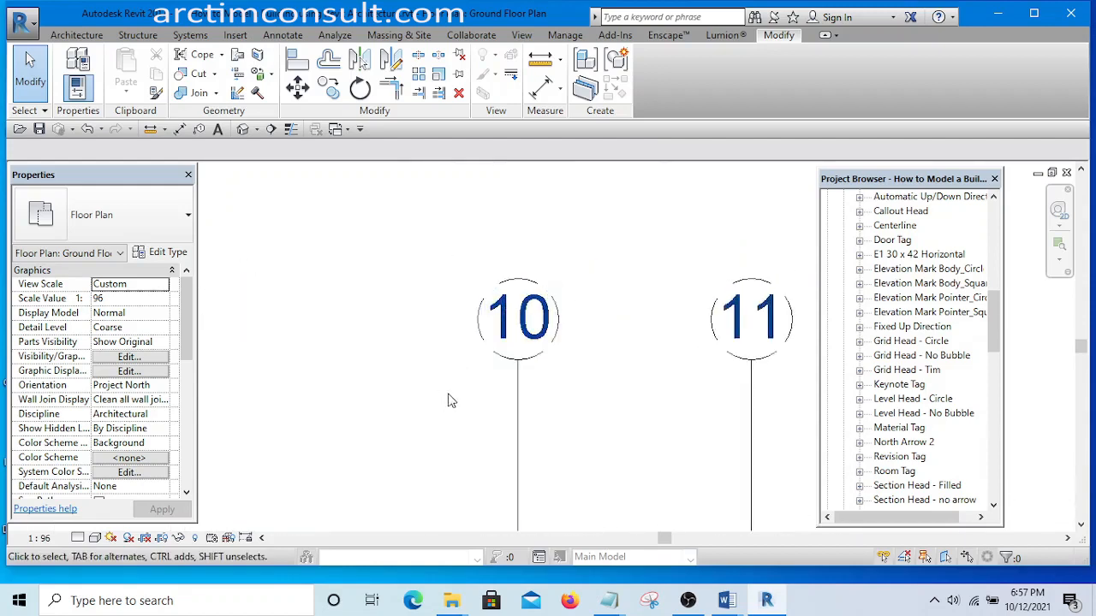
pyautogui.scroll(-3, 531, 341)
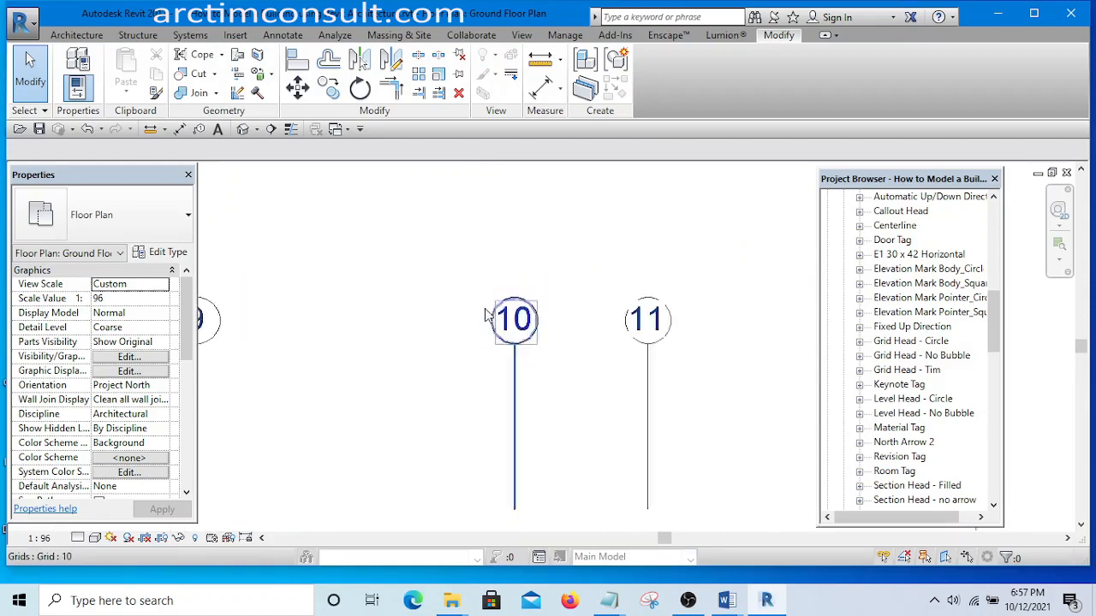
pyautogui.scroll(5, 416, 310)
pyautogui.scroll(3, 413, 309)
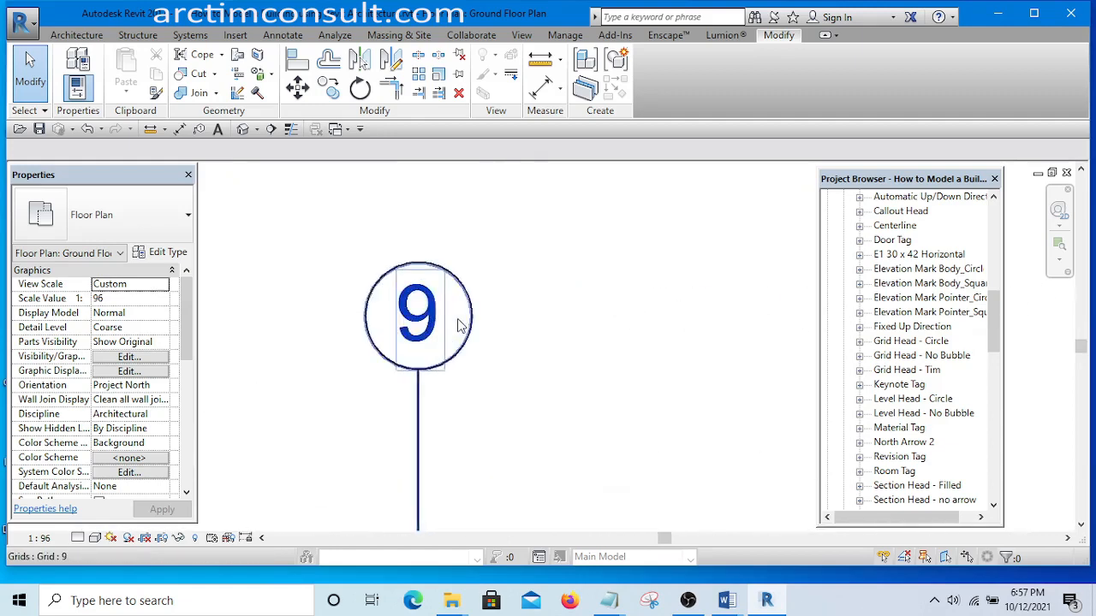
pyautogui.scroll(-5, 421, 352)
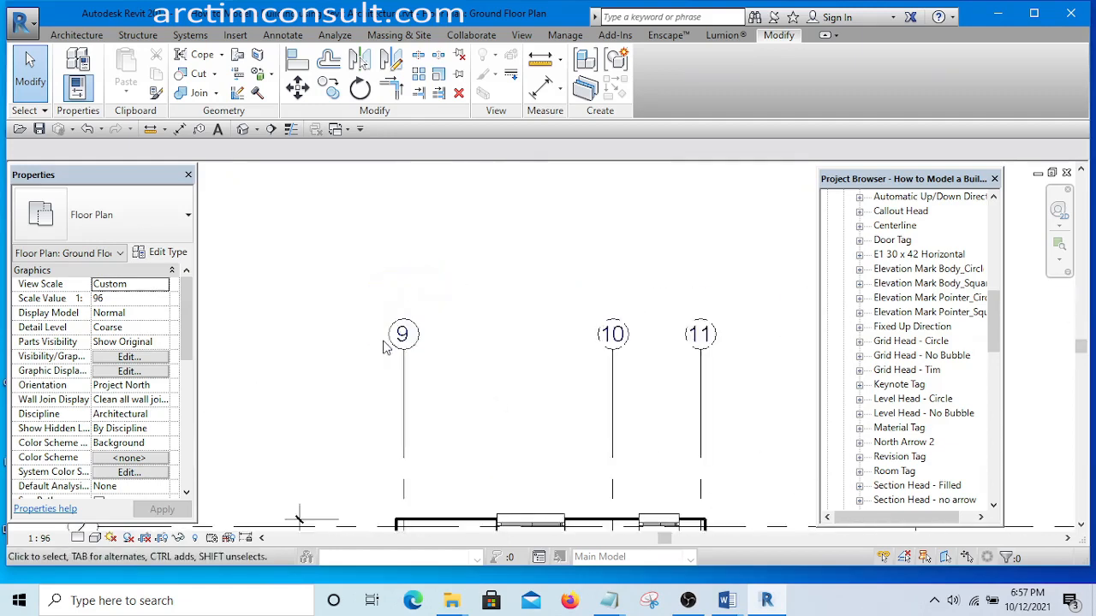
pyautogui.scroll(3, 599, 355)
pyautogui.scroll(1, 620, 358)
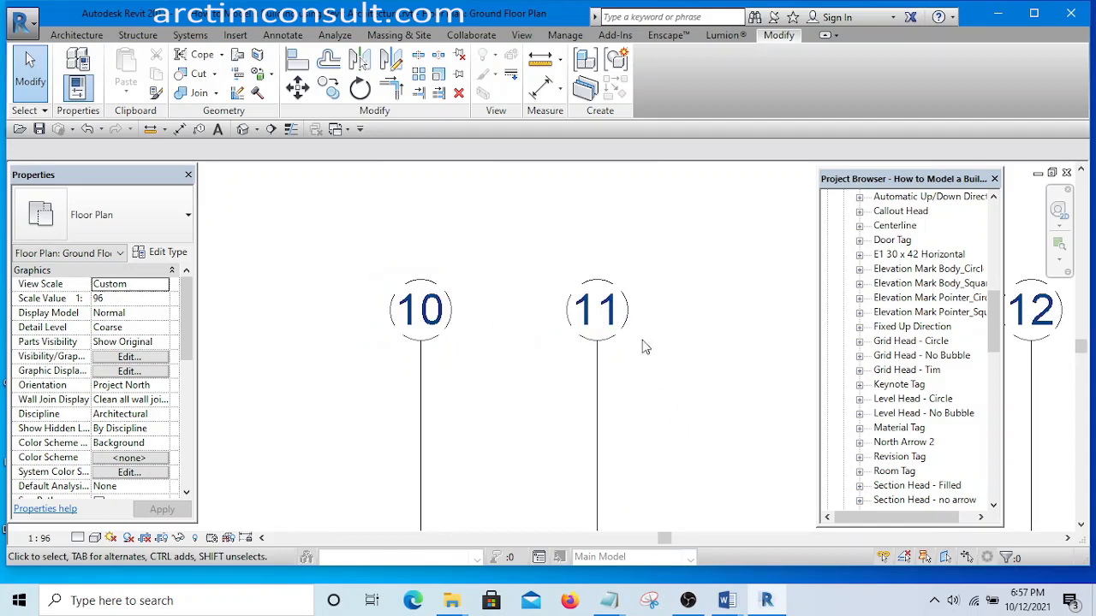
pyautogui.scroll(-4, 531, 400)
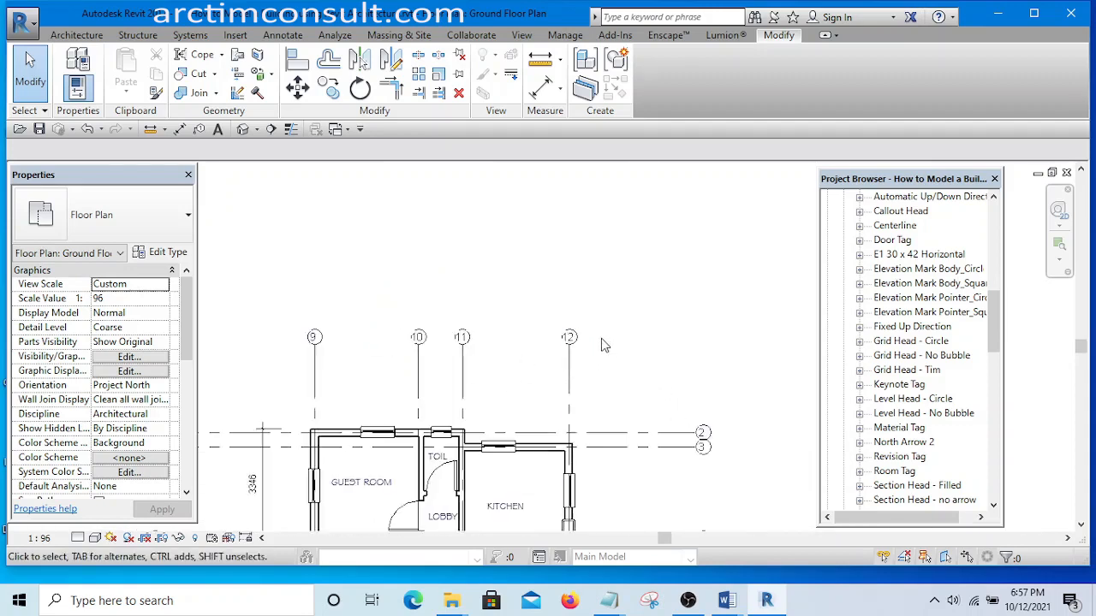
pyautogui.scroll(4, 570, 331)
pyautogui.scroll(-4, 531, 334)
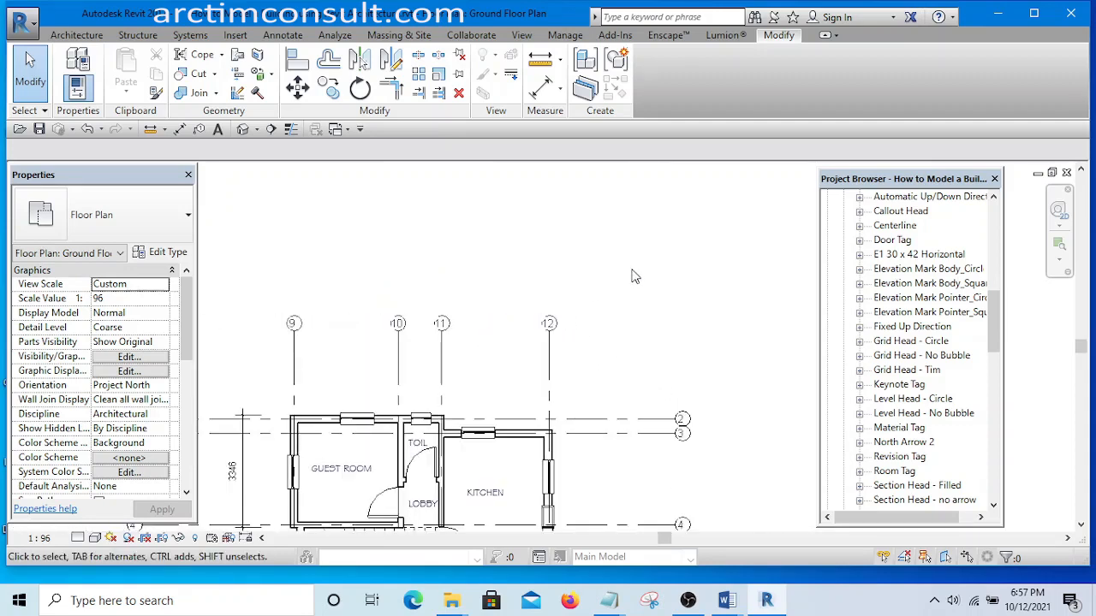
# Find the Grid Head - Tim annotation family in the project and open it for editing
pyautogui.moveTo(999, 330)
pyautogui.mouseDown()
pyautogui.moveTo(1011, 482)
pyautogui.moveTo(1008, 343)
pyautogui.moveTo(1020, 272)
pyautogui.moveTo(994, 301)
pyautogui.moveTo(1001, 383)
pyautogui.moveTo(1004, 291)
pyautogui.moveTo(1004, 344)
pyautogui.moveTo(1004, 334)
pyautogui.mouseUp()
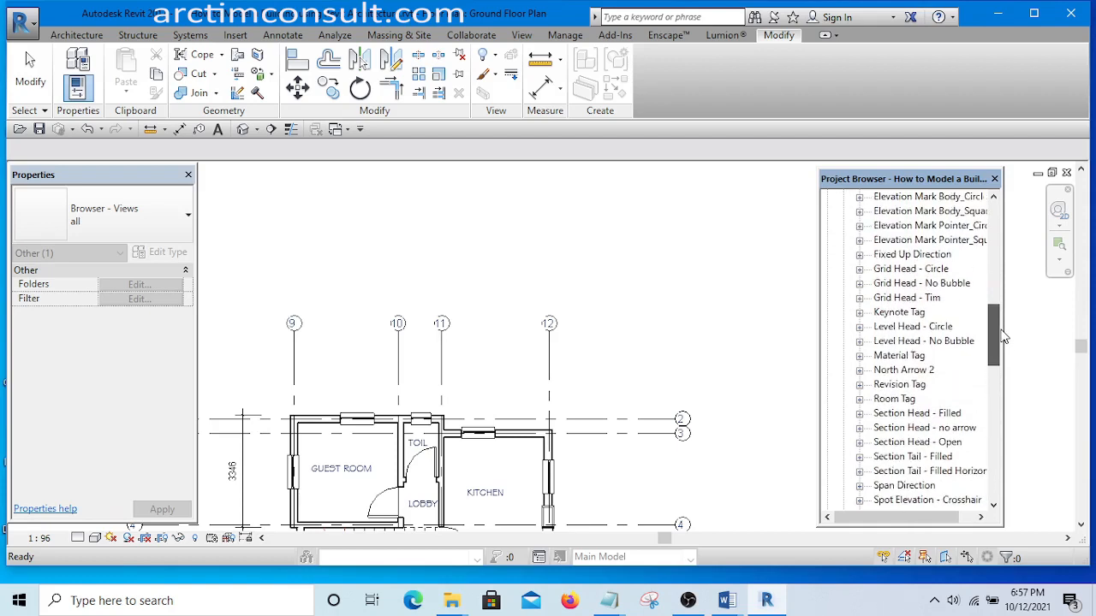
pyautogui.rightClick(879, 299)
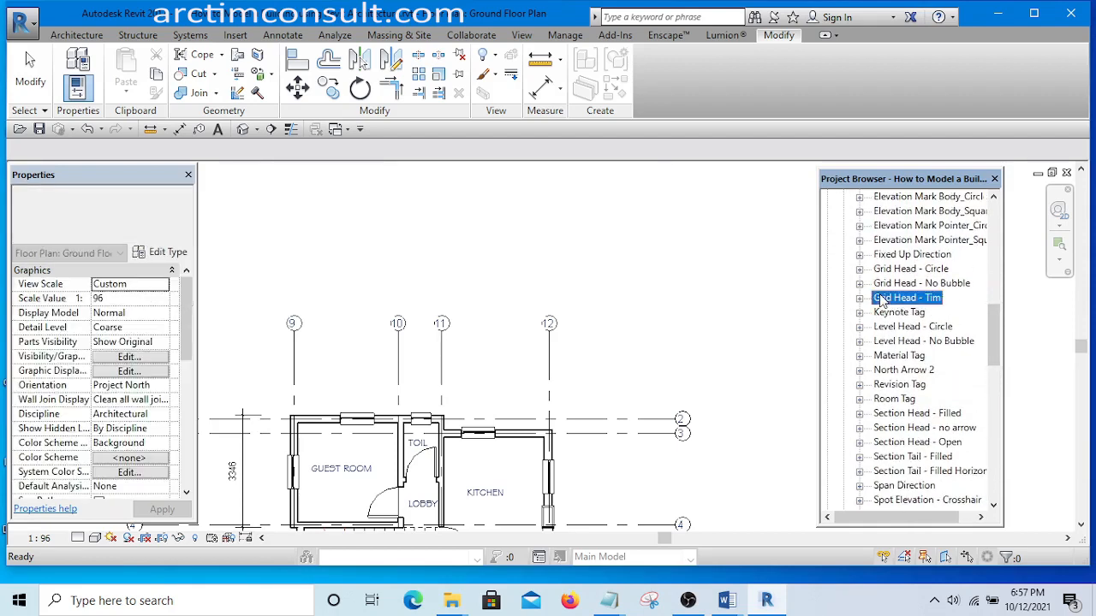
pyautogui.click(920, 367)
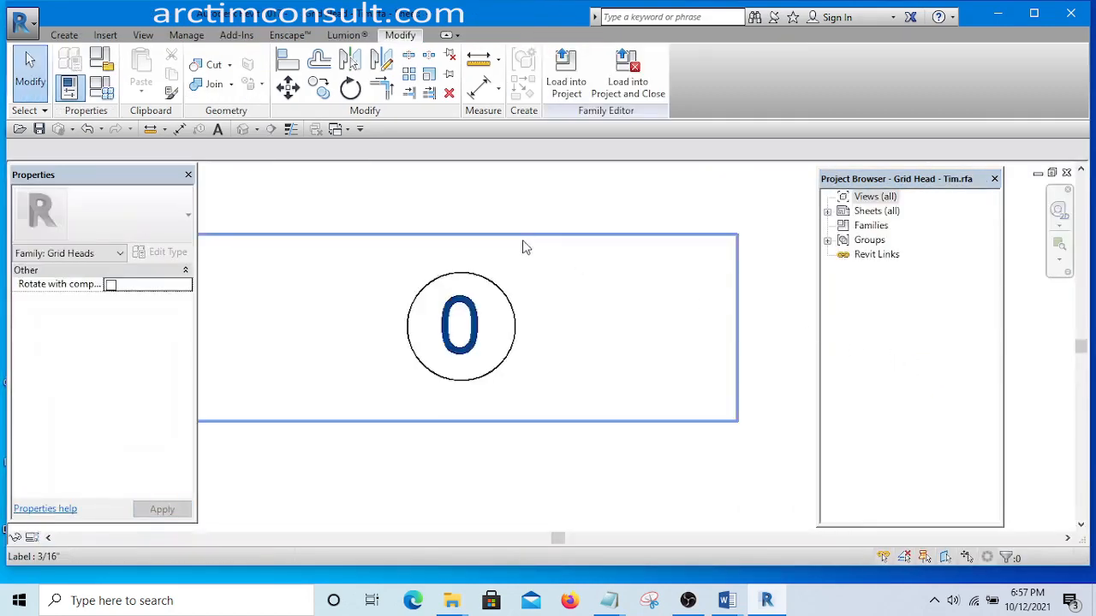
# Give the grid head label's 3/16" type a Transparent background and a text size of 2.3 mm
pyautogui.click(463, 323)
pyautogui.scroll(-3, 552, 330)
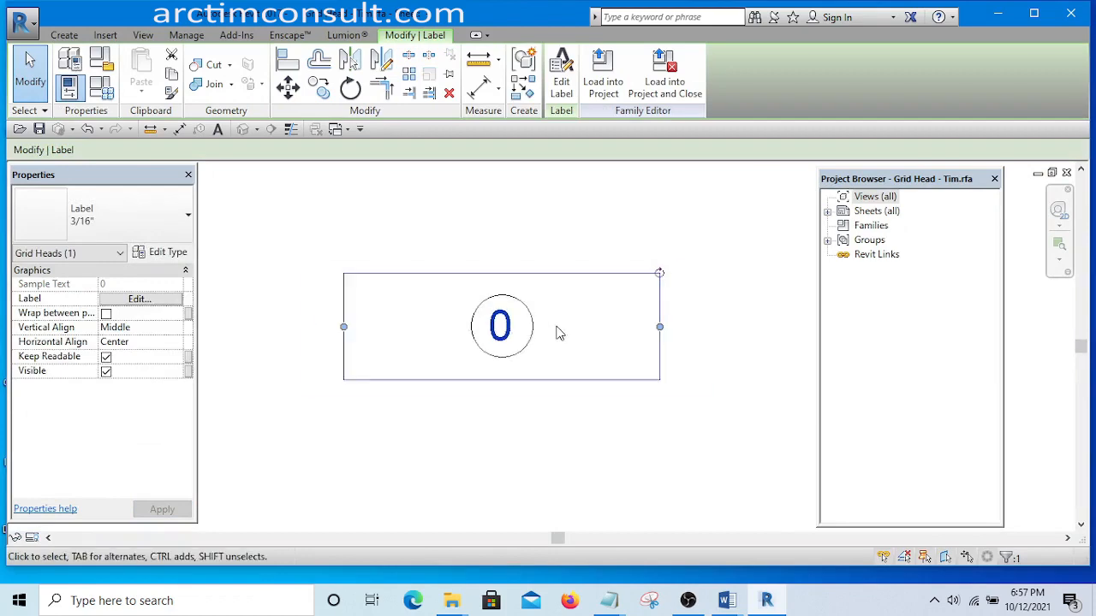
pyautogui.scroll(2, 544, 325)
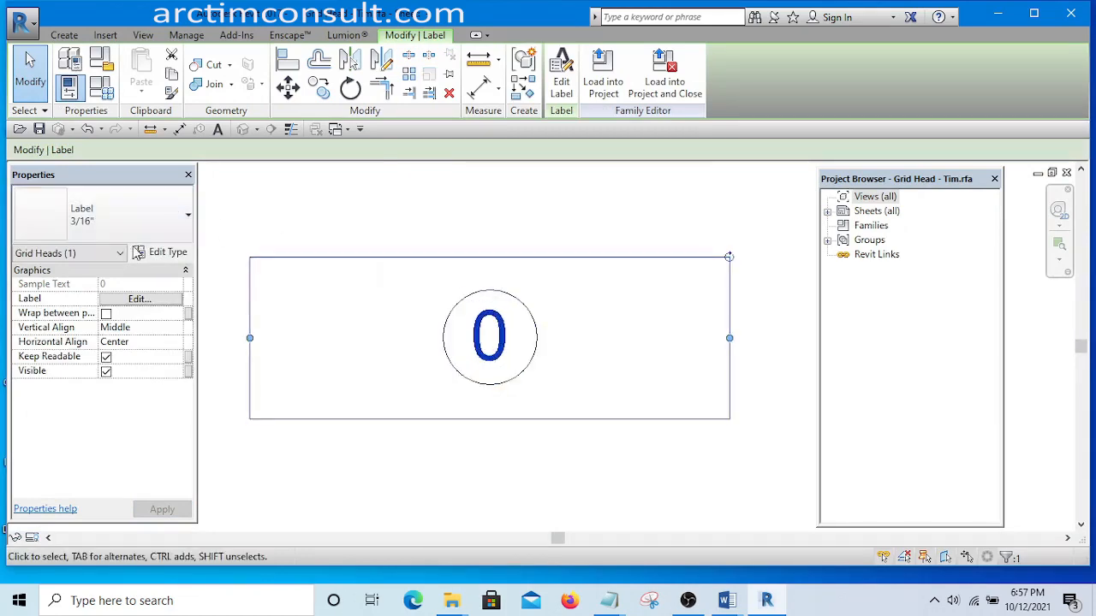
pyautogui.click(165, 255)
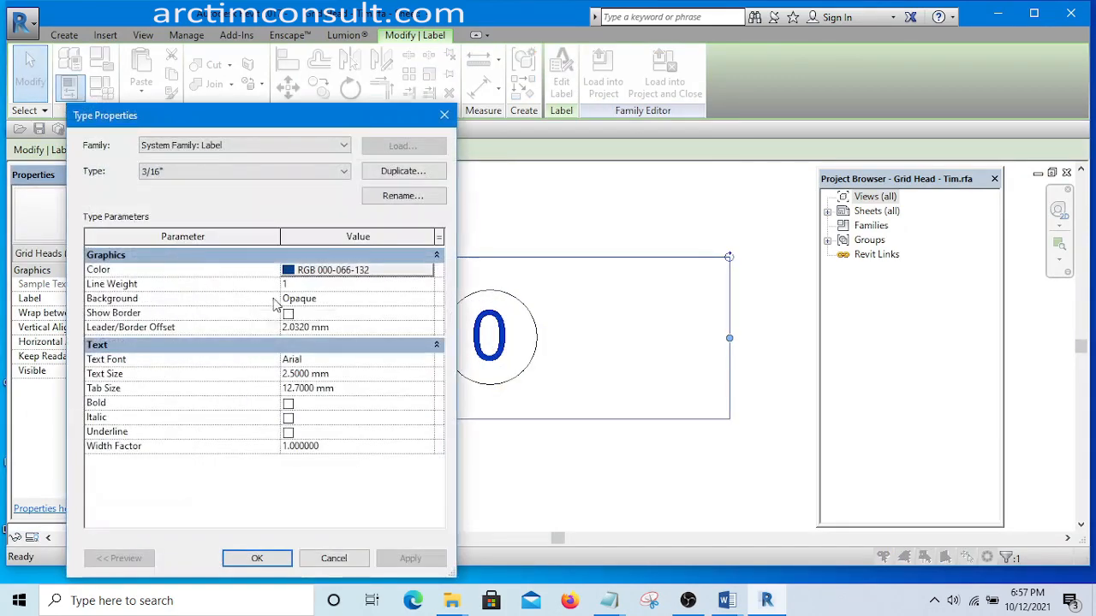
pyautogui.click(427, 301)
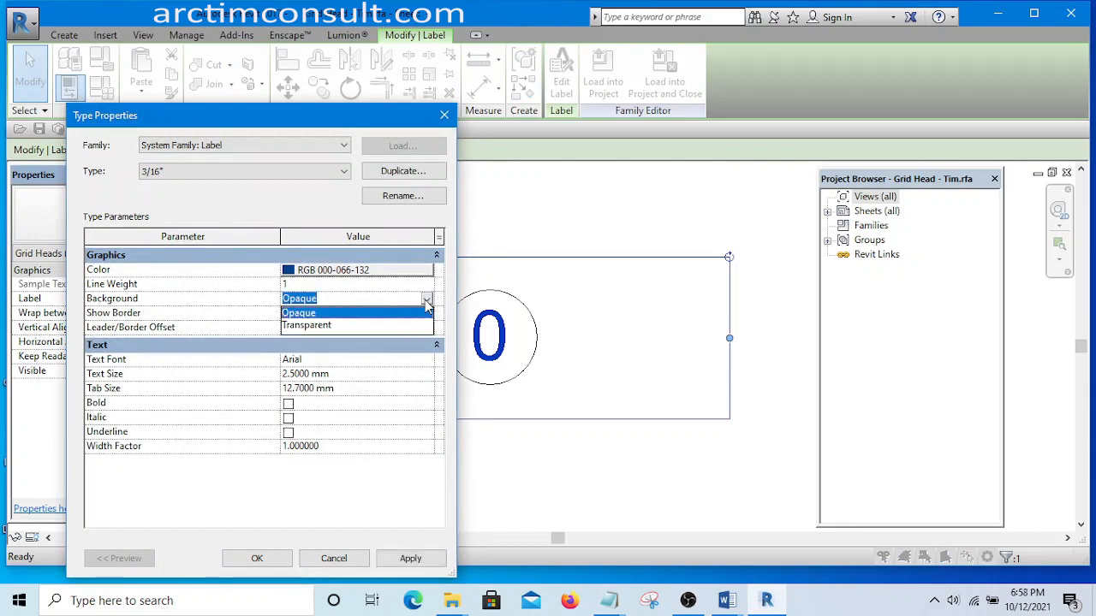
pyautogui.click(314, 328)
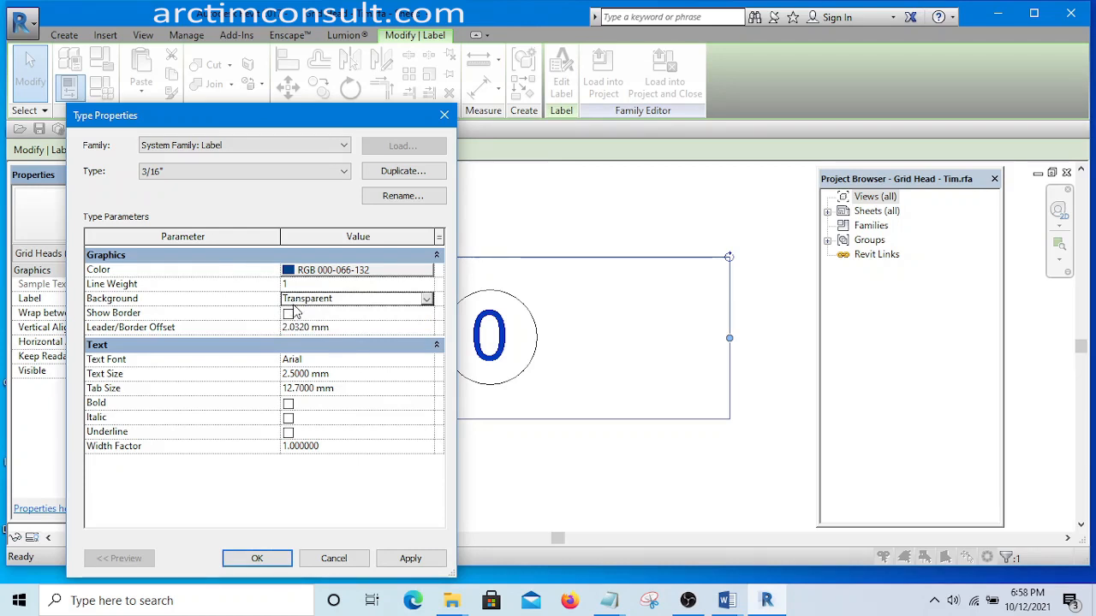
pyautogui.click(296, 374)
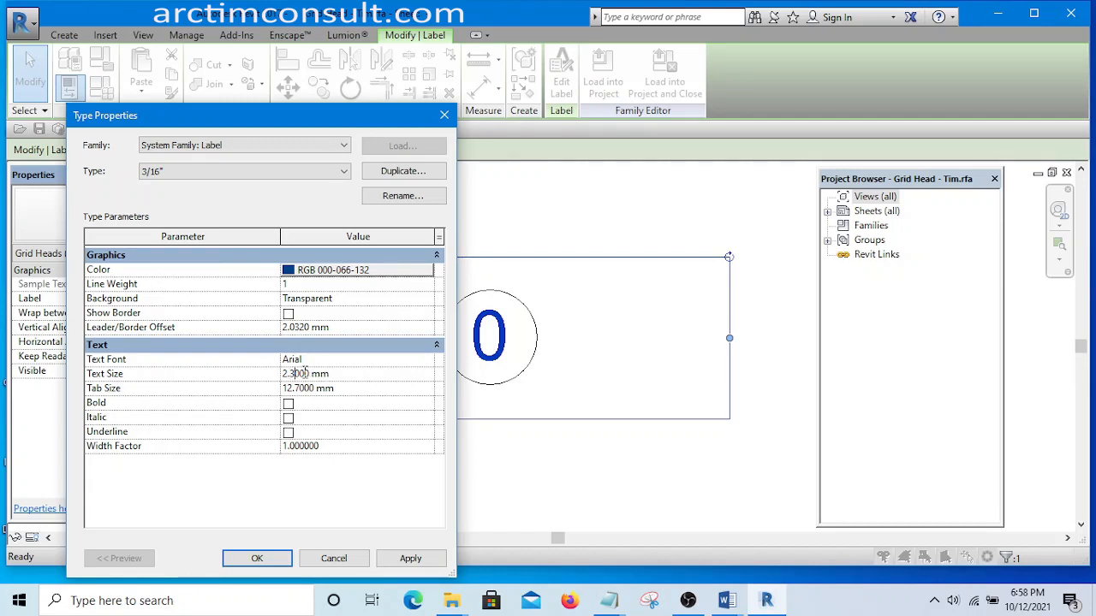
pyautogui.click(409, 558)
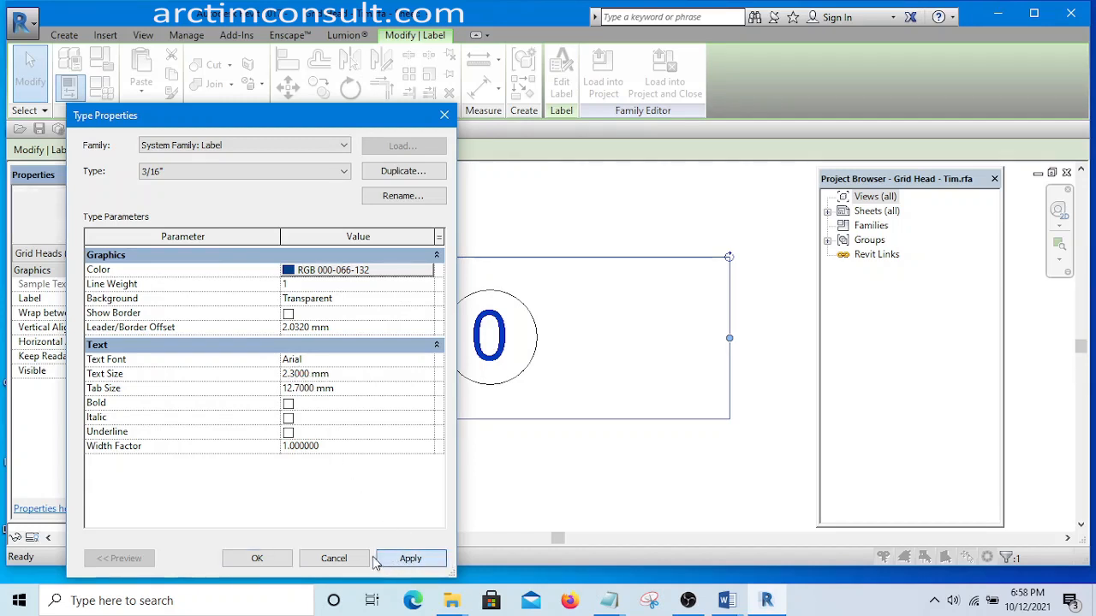
pyautogui.click(261, 558)
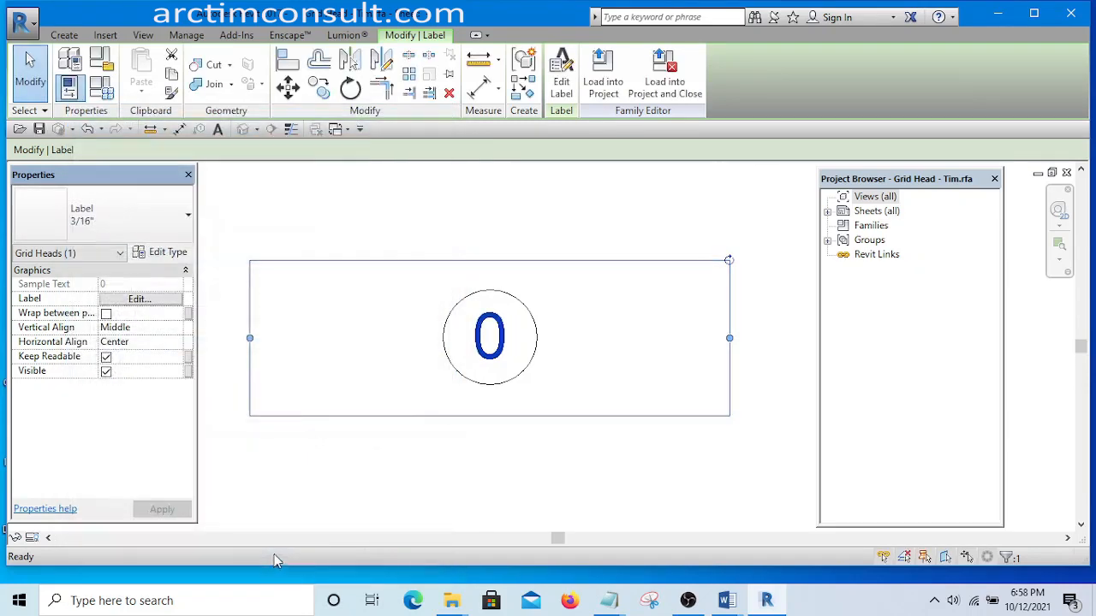
# Load the edited Grid Head - Tim family into the house project, overwriting the existing version
pyautogui.click(512, 458)
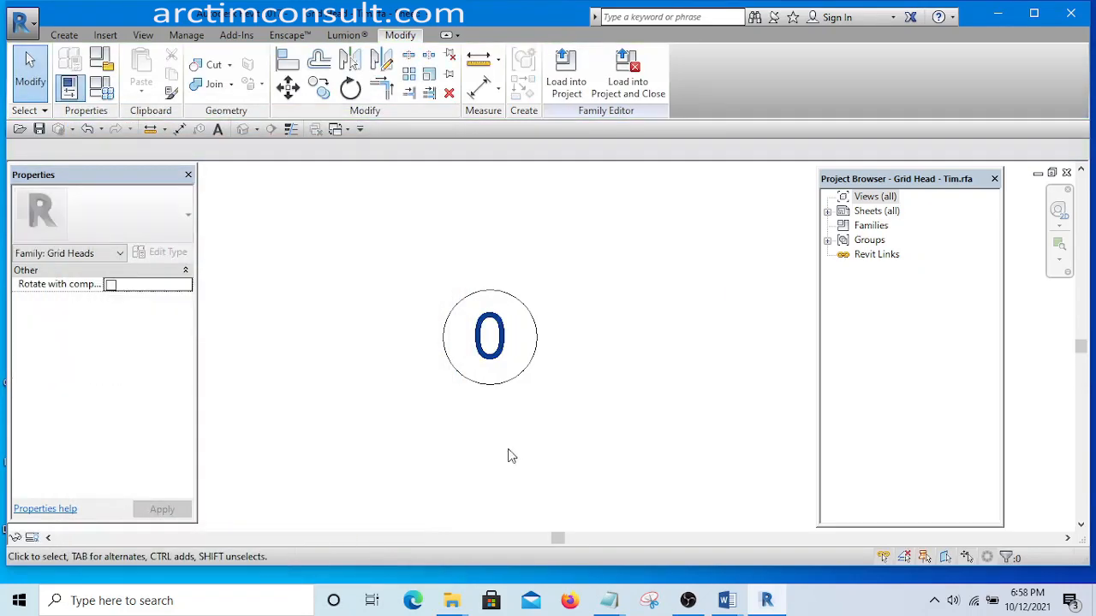
pyautogui.click(561, 68)
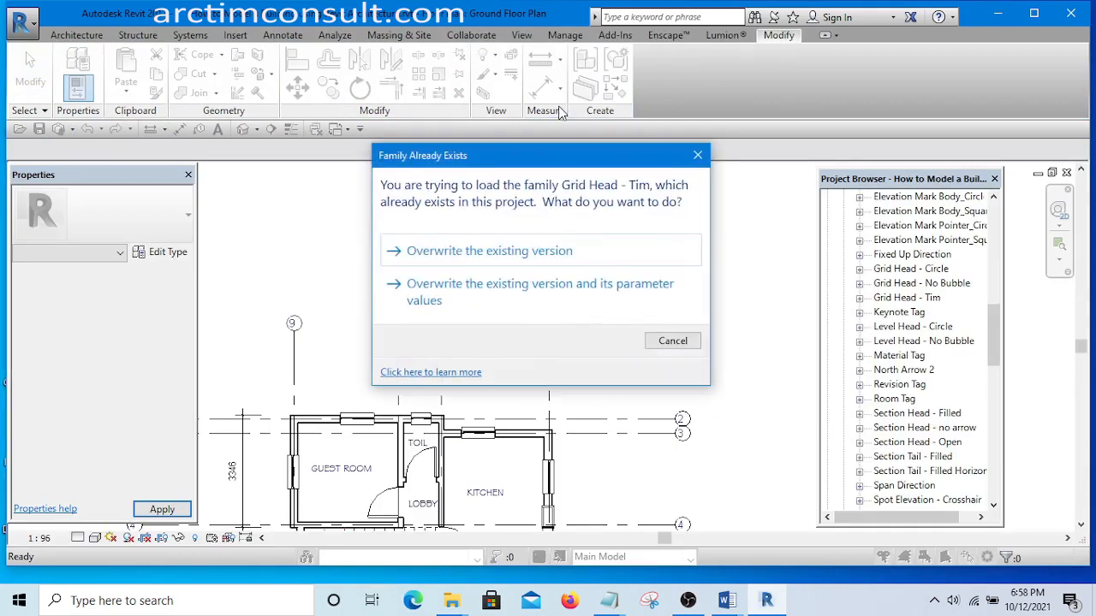
pyautogui.click(466, 251)
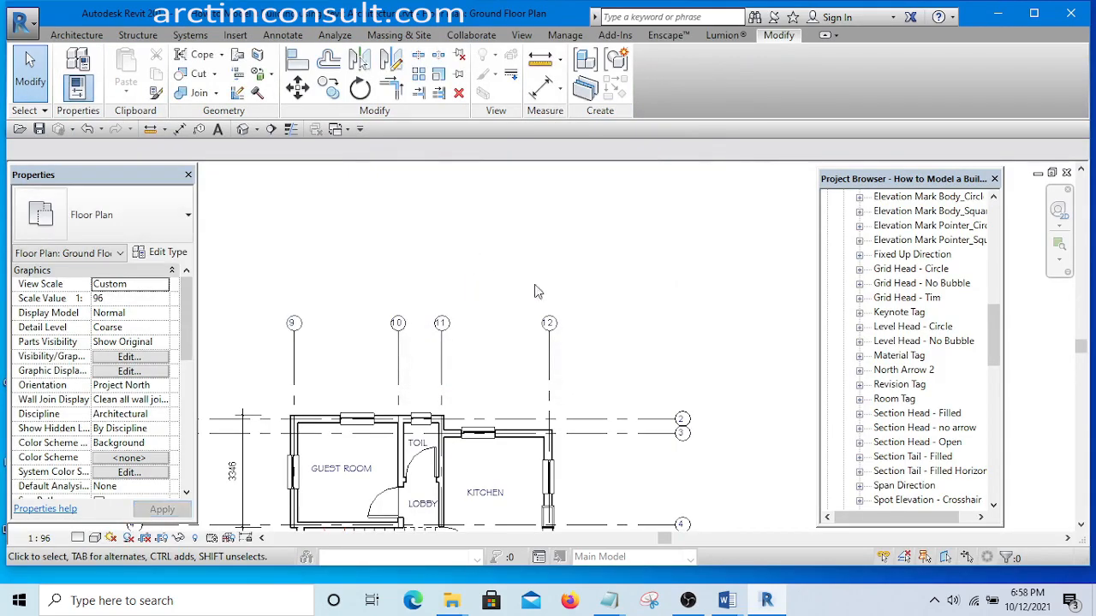
# Inspect the bubbles of grids 9 to 12 on the ground floor plan, checking how the resized numbers fit their circles
pyautogui.scroll(3, 531, 318)
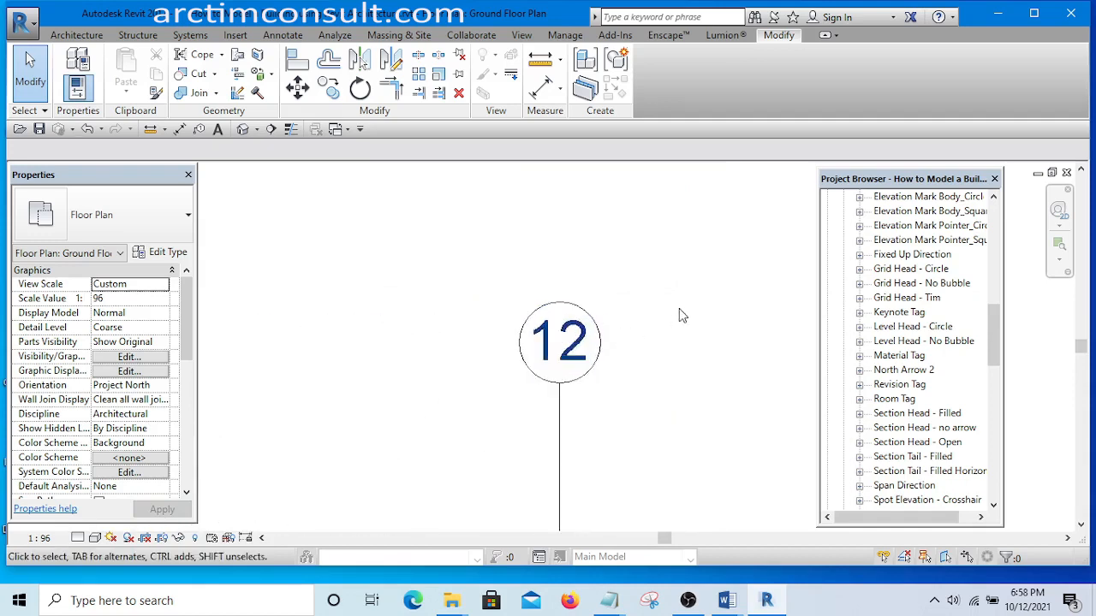
pyautogui.scroll(-5, 684, 262)
pyautogui.scroll(5, 567, 285)
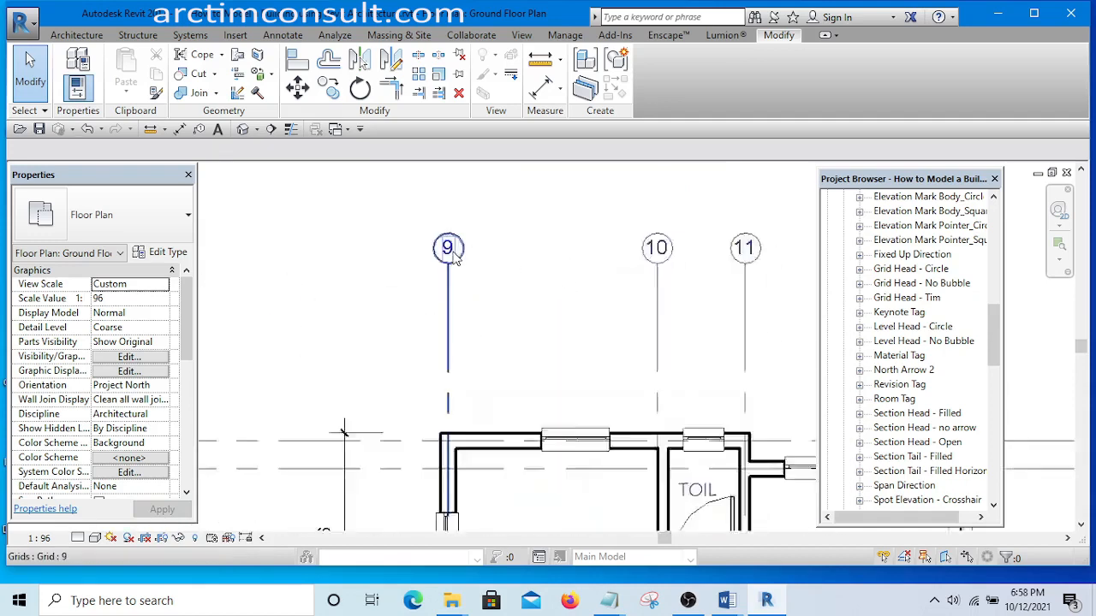
pyautogui.scroll(-5, 347, 345)
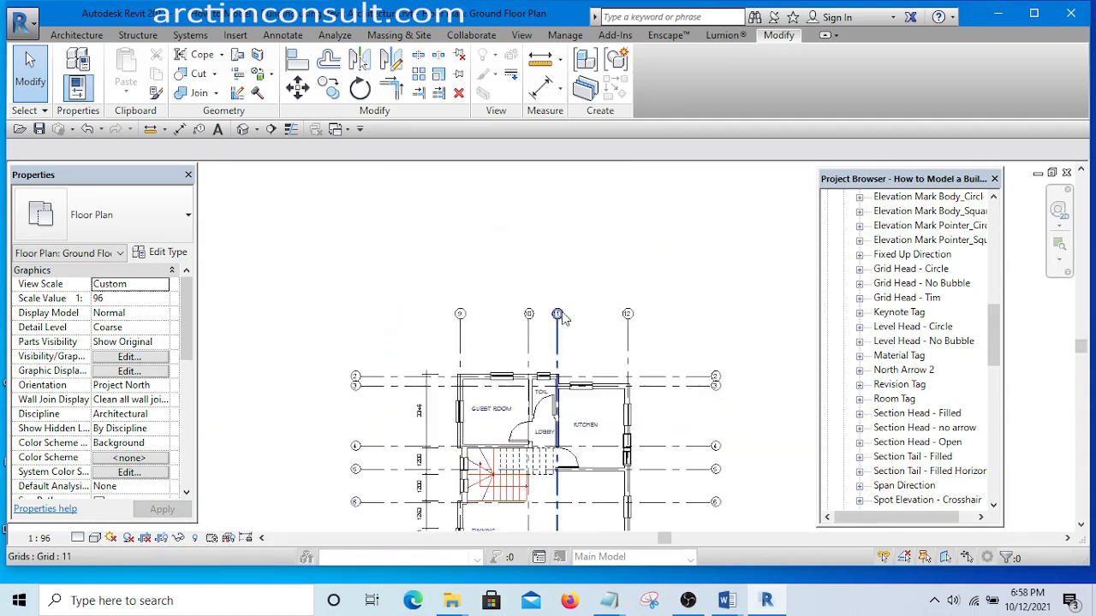
pyautogui.scroll(3, 526, 304)
pyautogui.scroll(2, 526, 304)
pyautogui.scroll(-4, 337, 310)
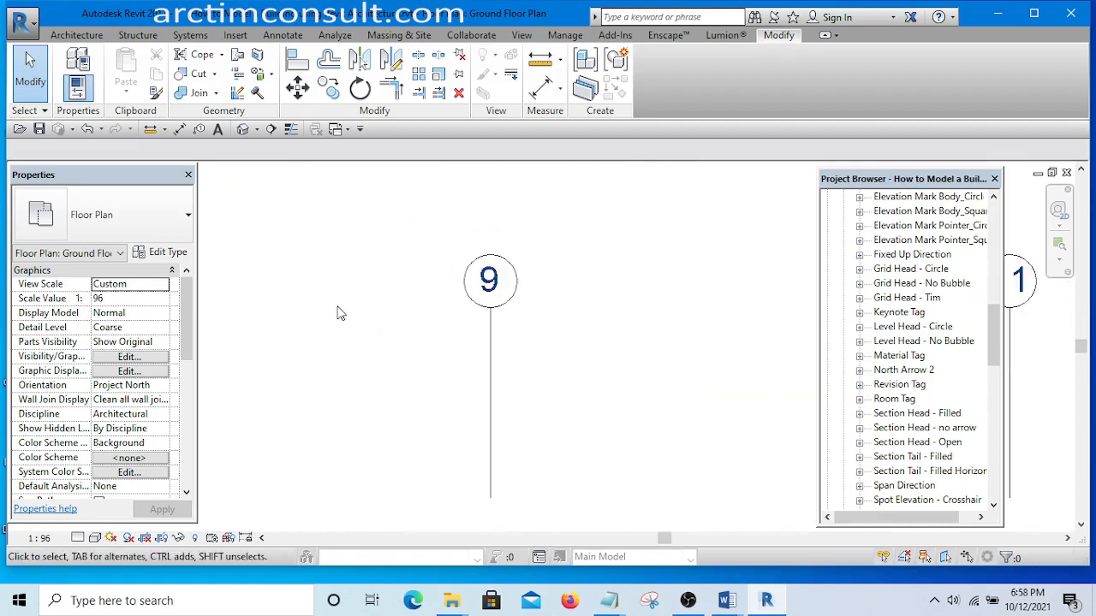
pyautogui.scroll(4, 442, 312)
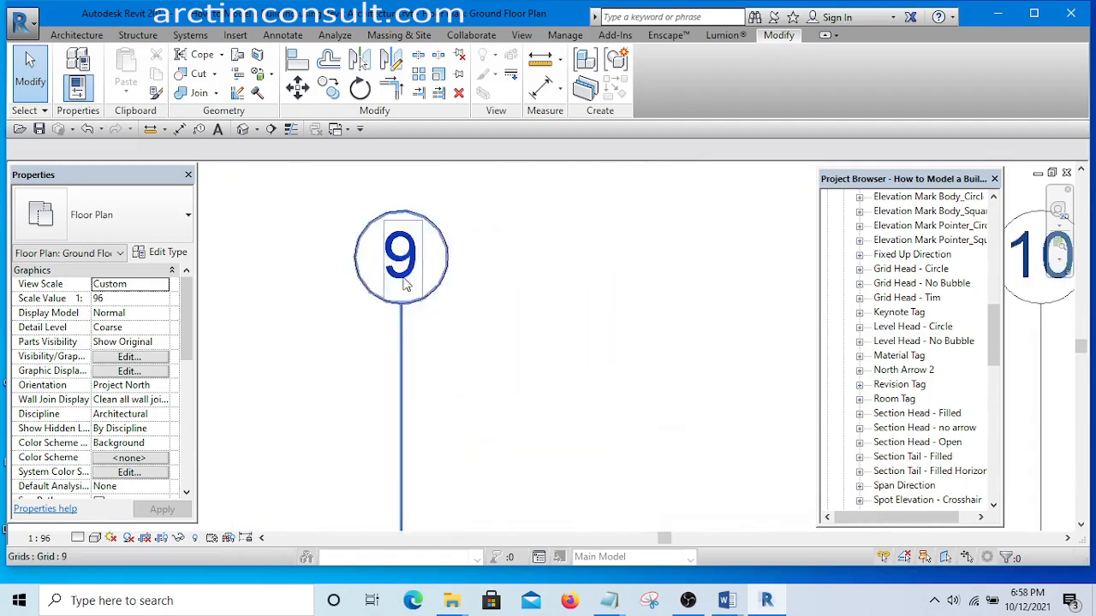
pyautogui.click(404, 286)
pyautogui.click(599, 235)
pyautogui.scroll(-5, 600, 235)
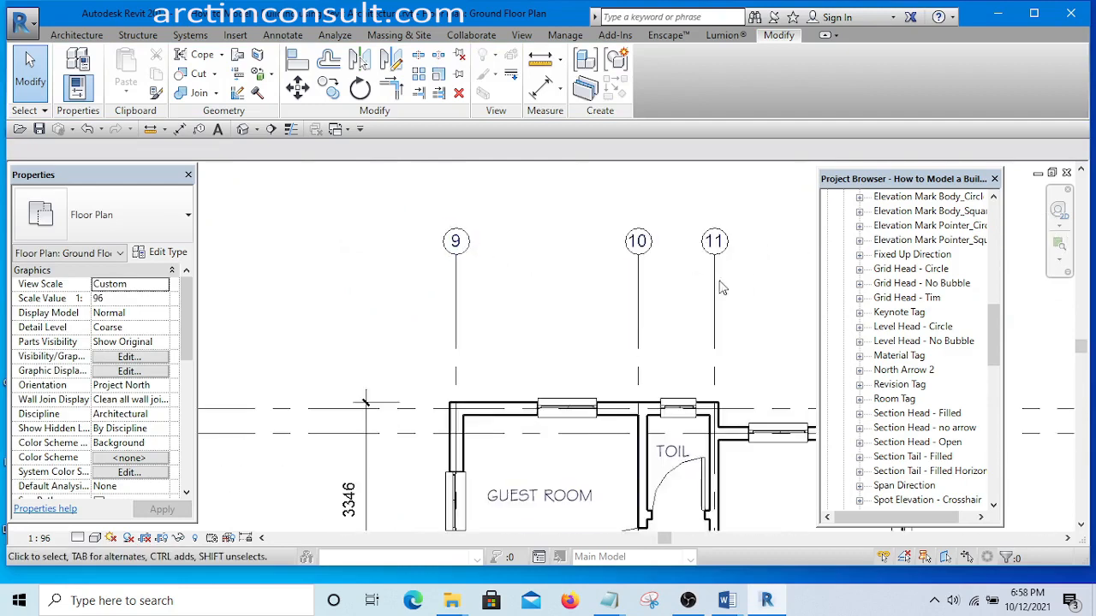
# Locate the Grid Head - Tim annotation family in the project again and reopen it for editing
pyautogui.moveTo(995, 315)
pyautogui.mouseDown()
pyautogui.moveTo(997, 475)
pyautogui.moveTo(998, 339)
pyautogui.mouseUp()
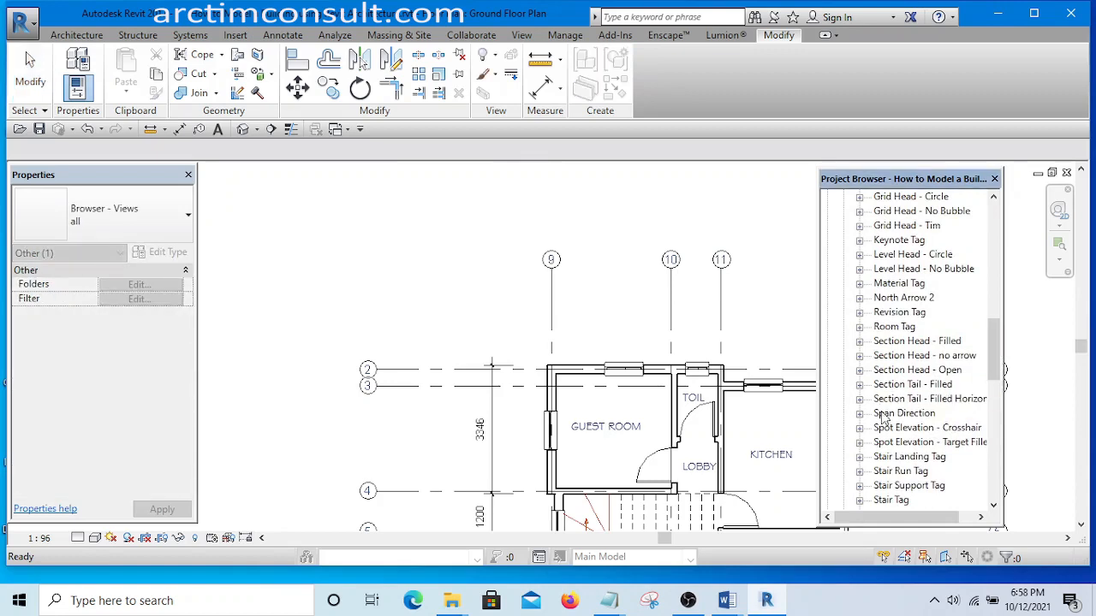
pyautogui.scroll(-2, 882, 403)
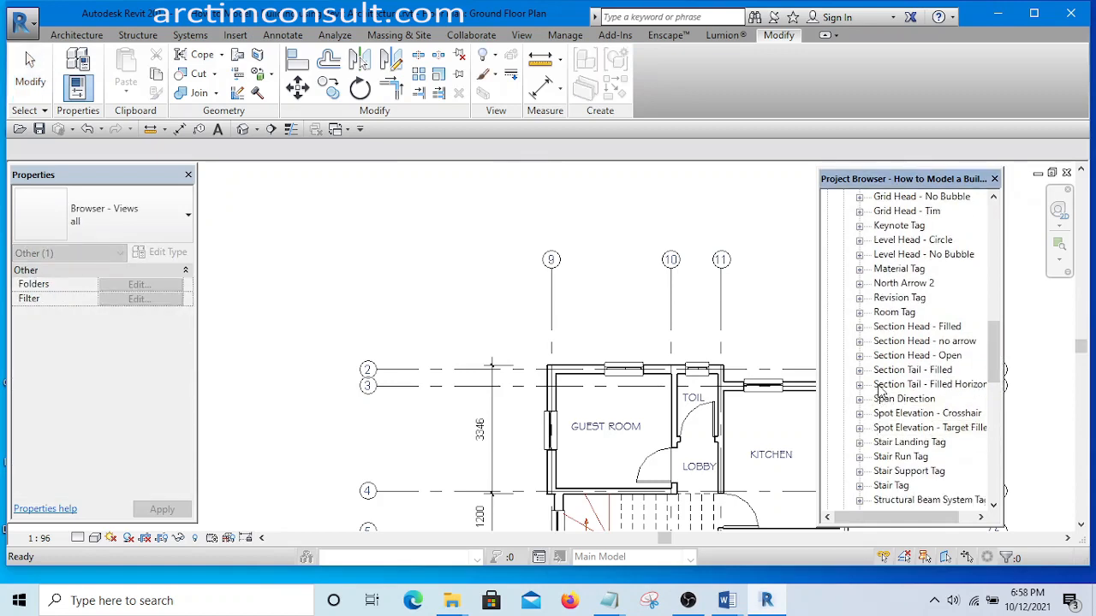
pyautogui.scroll(2, 888, 406)
pyautogui.scroll(2, 890, 406)
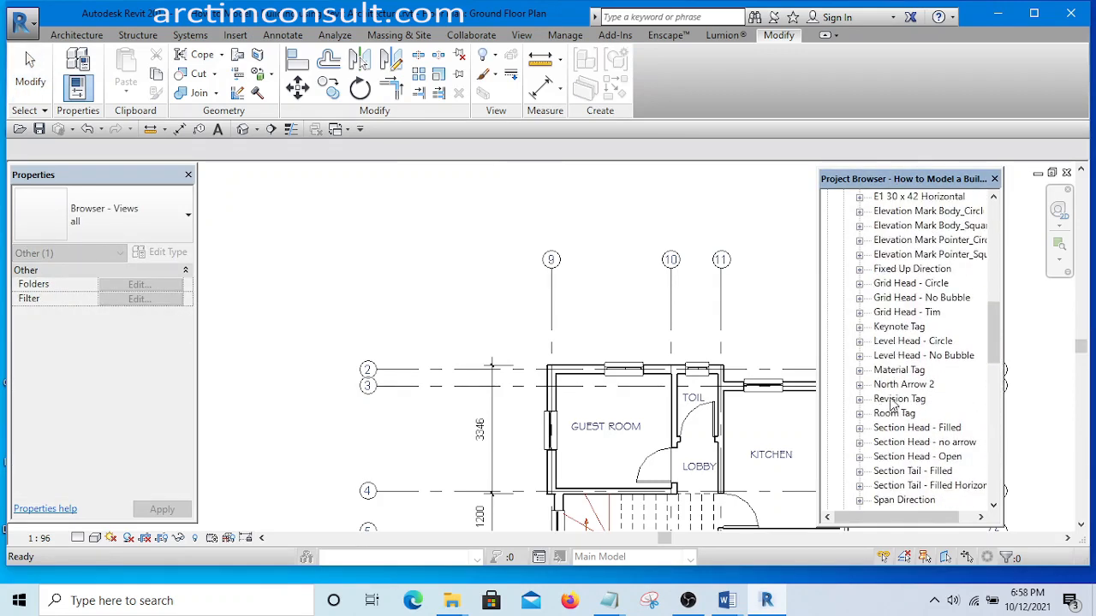
pyautogui.rightClick(907, 313)
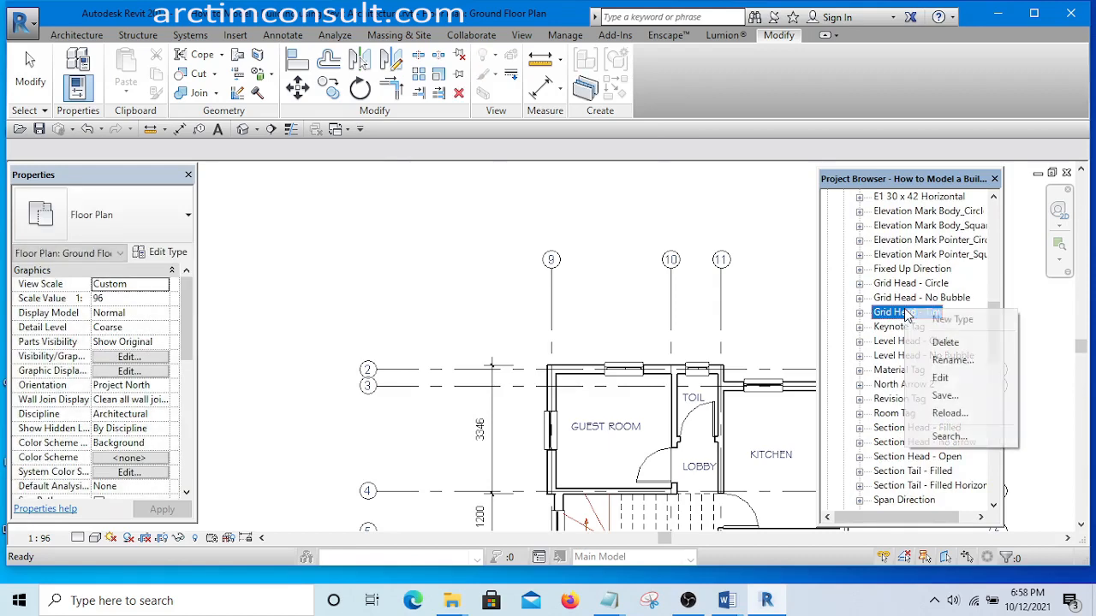
pyautogui.click(941, 377)
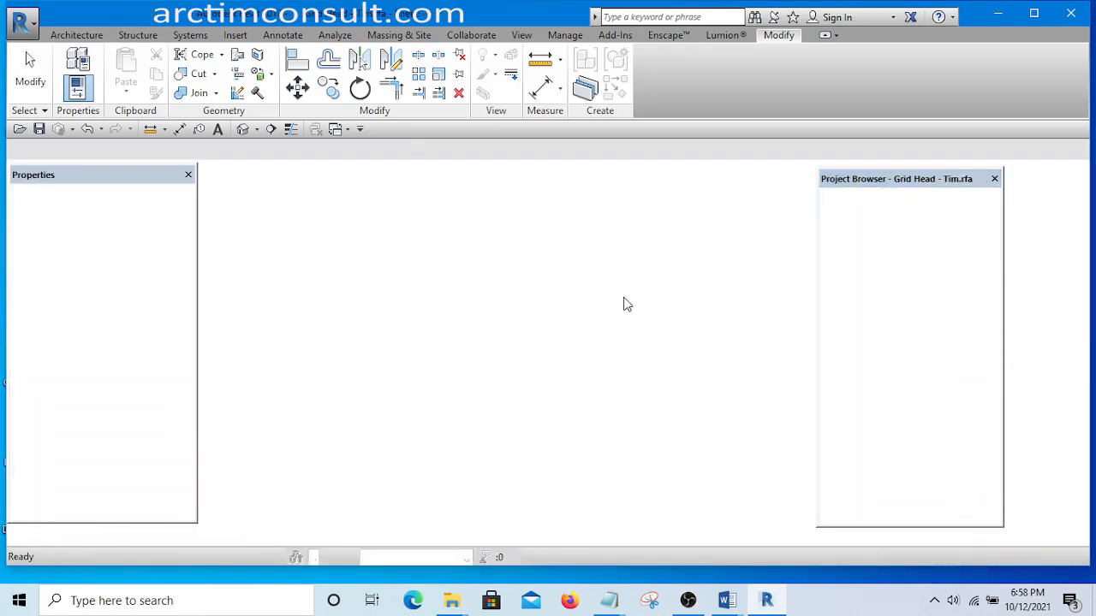
# Make the grid head label's 3/16" type bold and reload the family into the project, overwriting the existing version
pyautogui.click(485, 332)
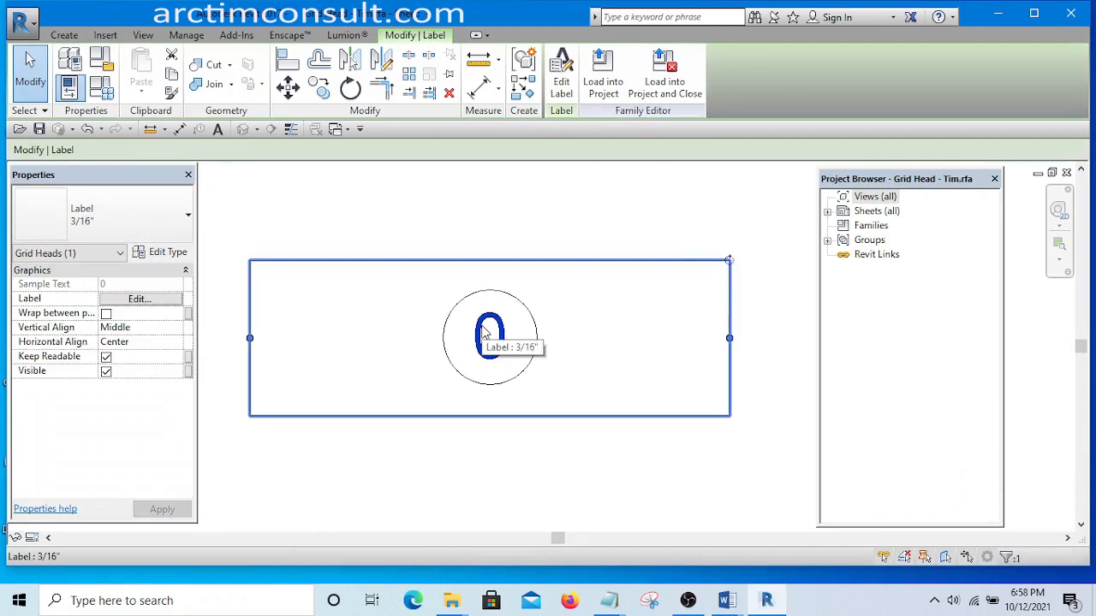
pyautogui.click(159, 253)
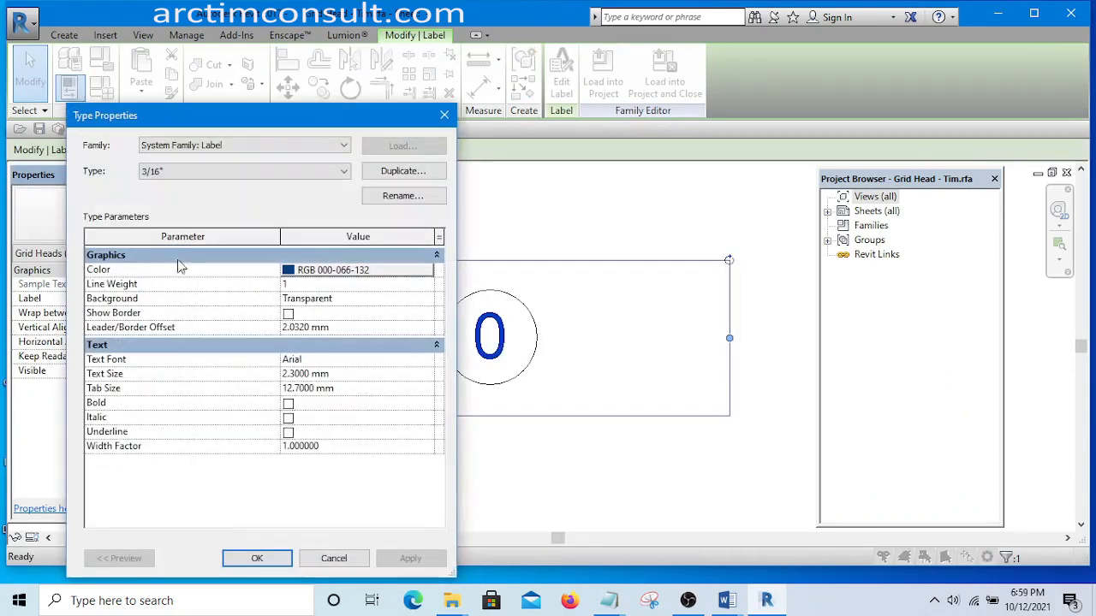
pyautogui.click(288, 405)
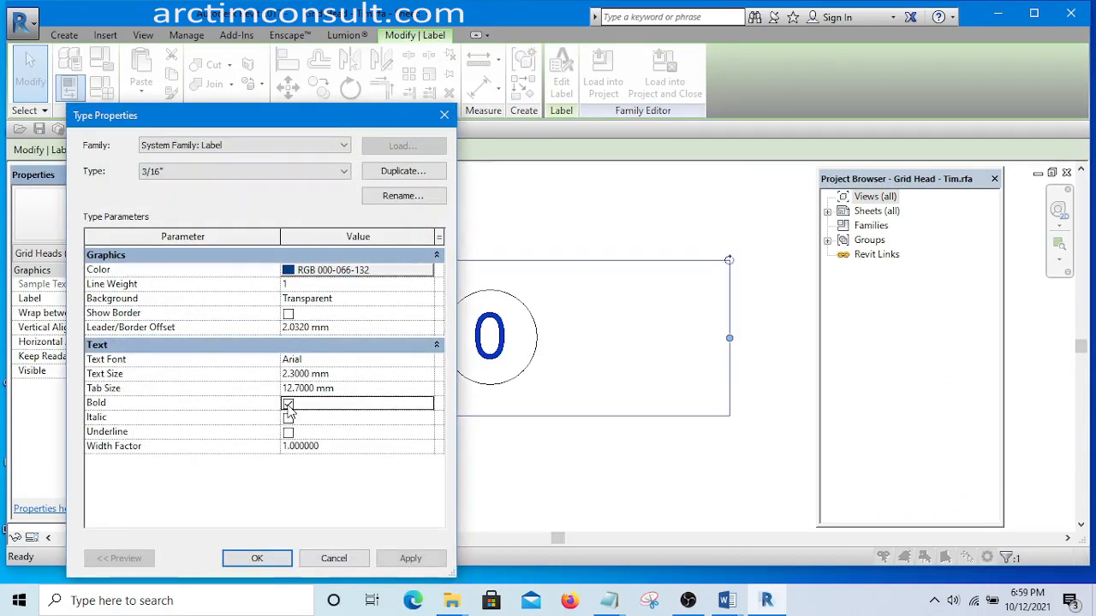
pyautogui.click(425, 363)
pyautogui.click(426, 360)
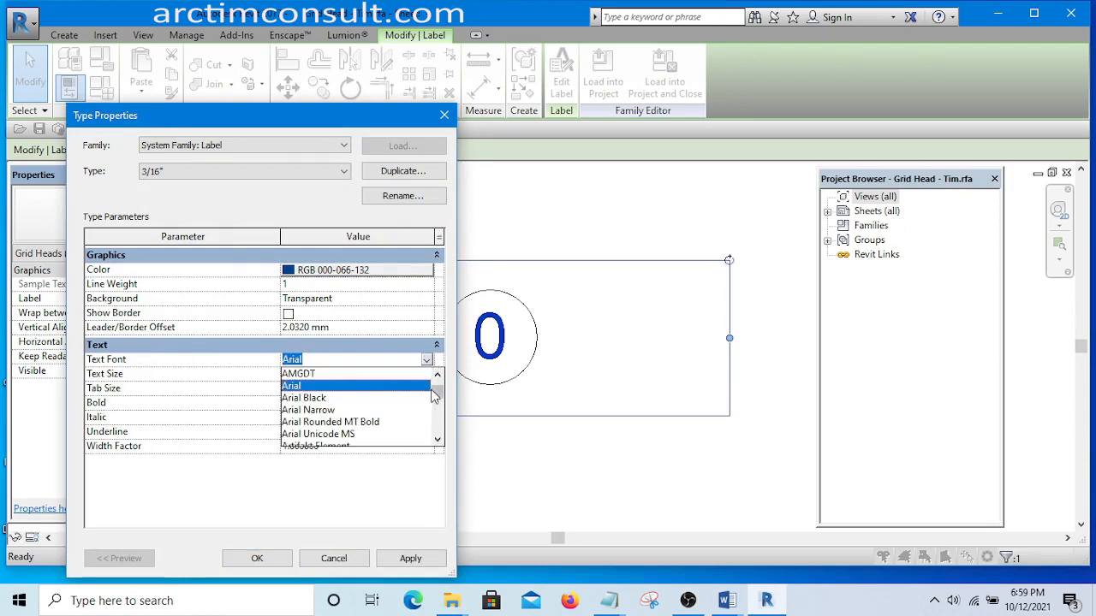
pyautogui.moveTo(437, 398); pyautogui.dragTo(438, 402)
pyautogui.scroll(5, 411, 402)
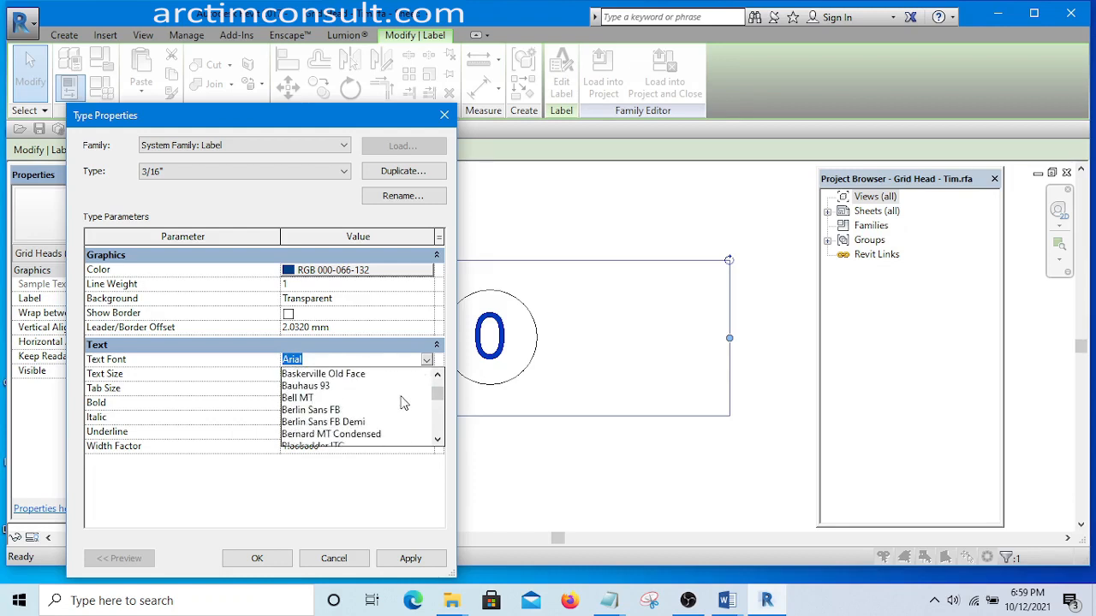
pyautogui.click(410, 558)
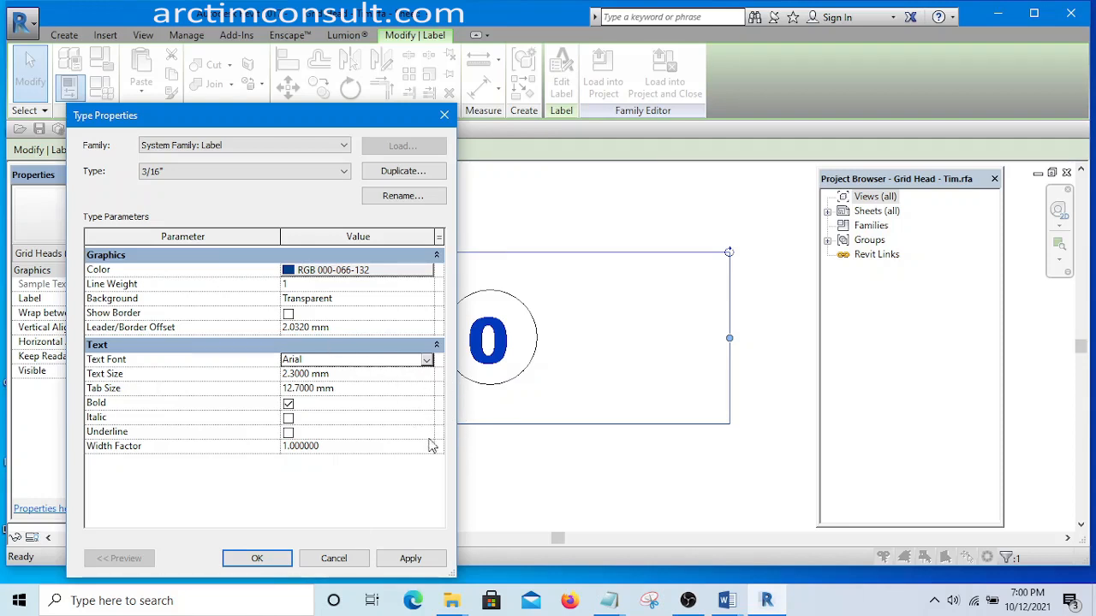
pyautogui.click(411, 559)
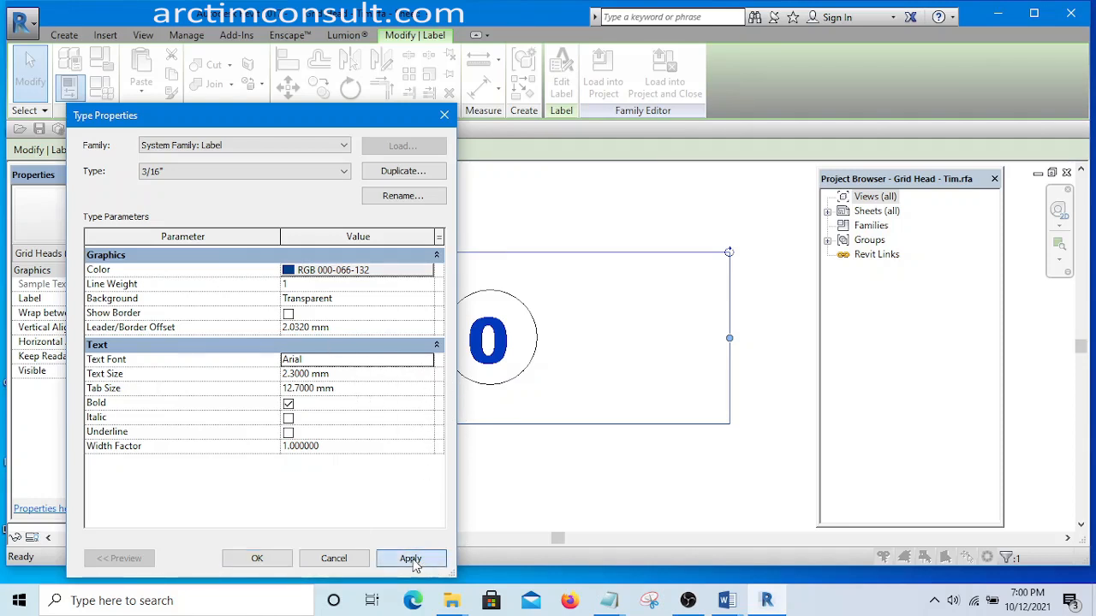
pyautogui.click(255, 560)
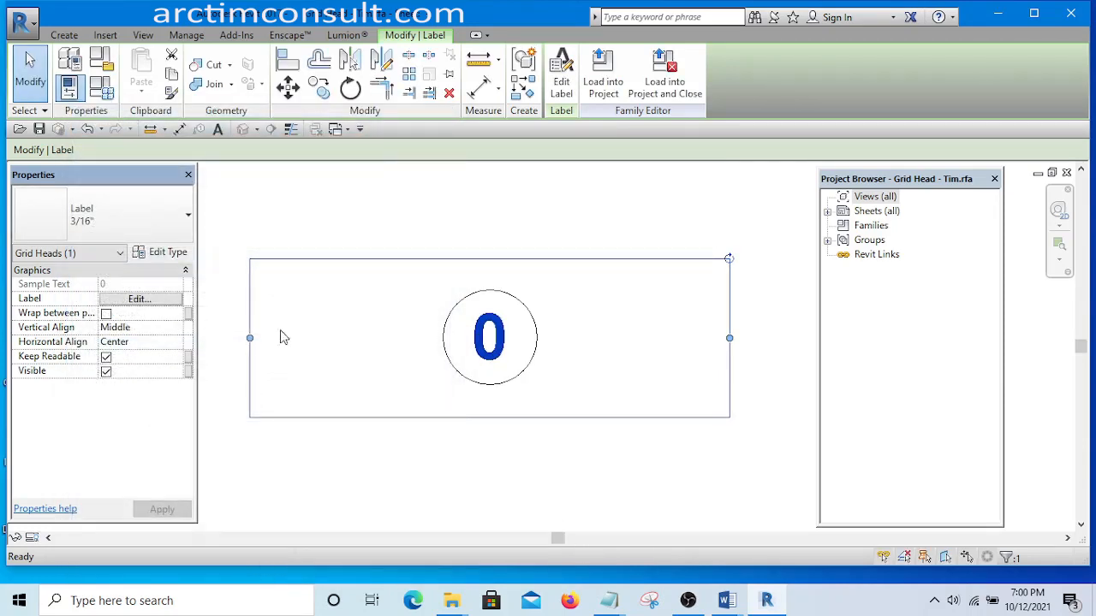
pyautogui.click(602, 77)
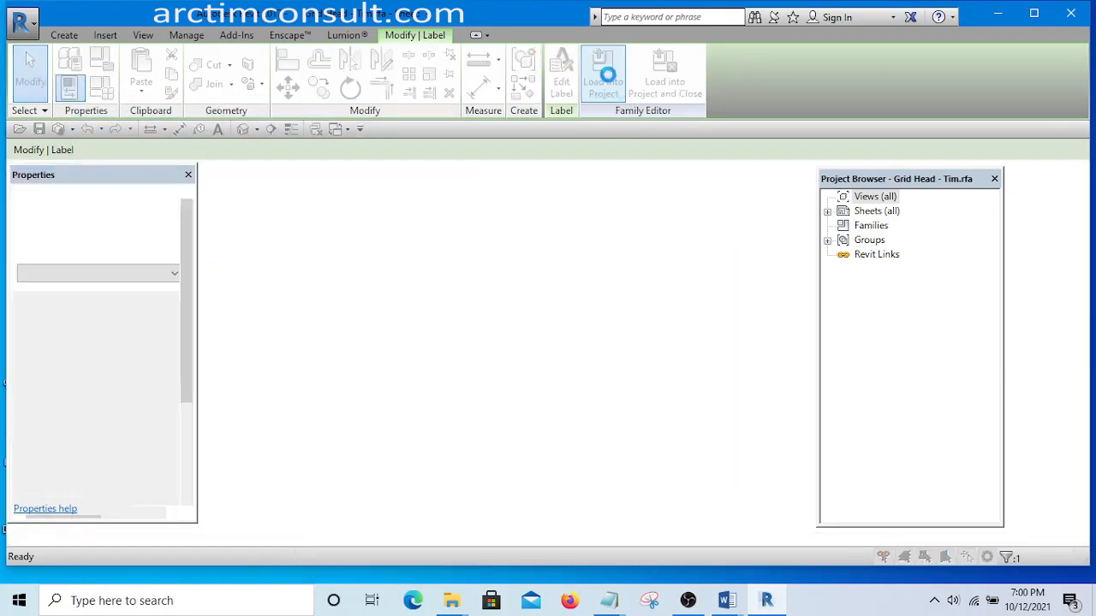
pyautogui.click(485, 255)
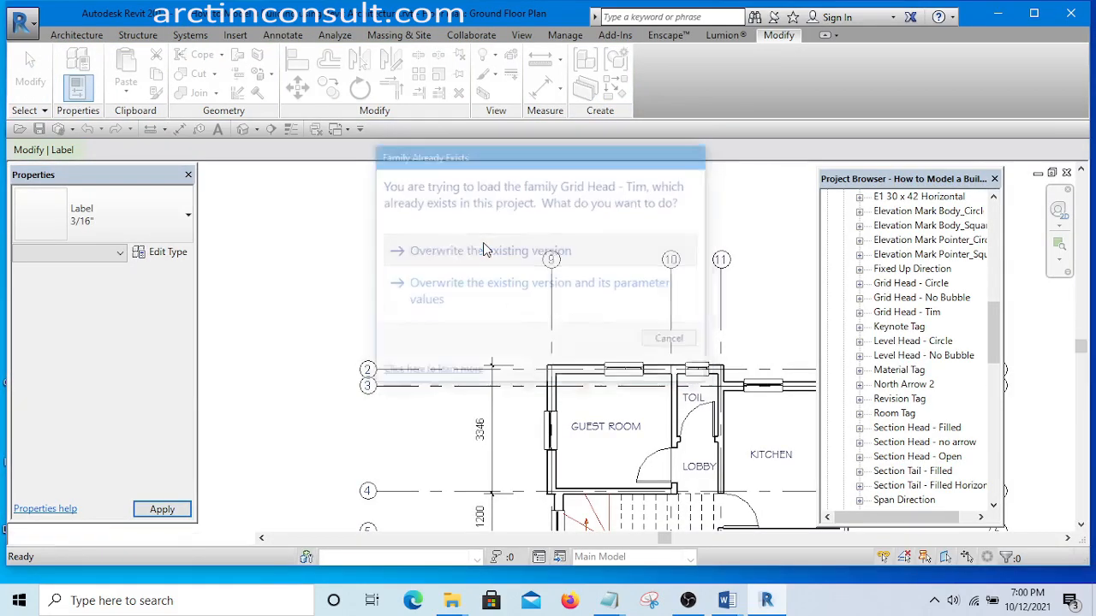
# Examine the bold grid numbers around the ground floor plan, including the closely spaced bubbles of grids 2 and 3
pyautogui.scroll(3, 611, 323)
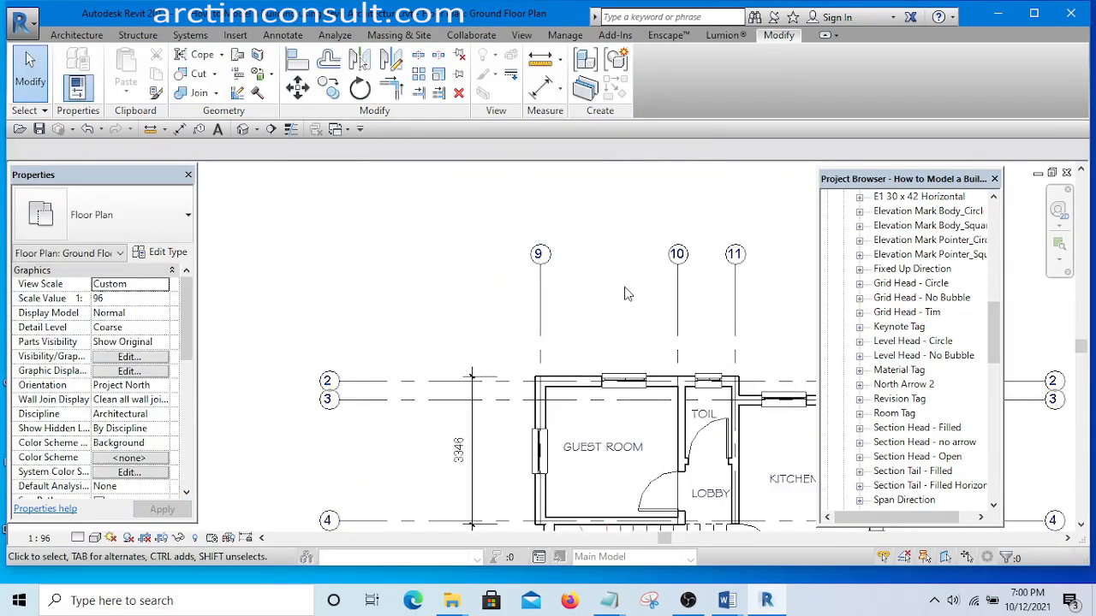
pyautogui.scroll(-5, 525, 313)
pyautogui.scroll(-4, 655, 351)
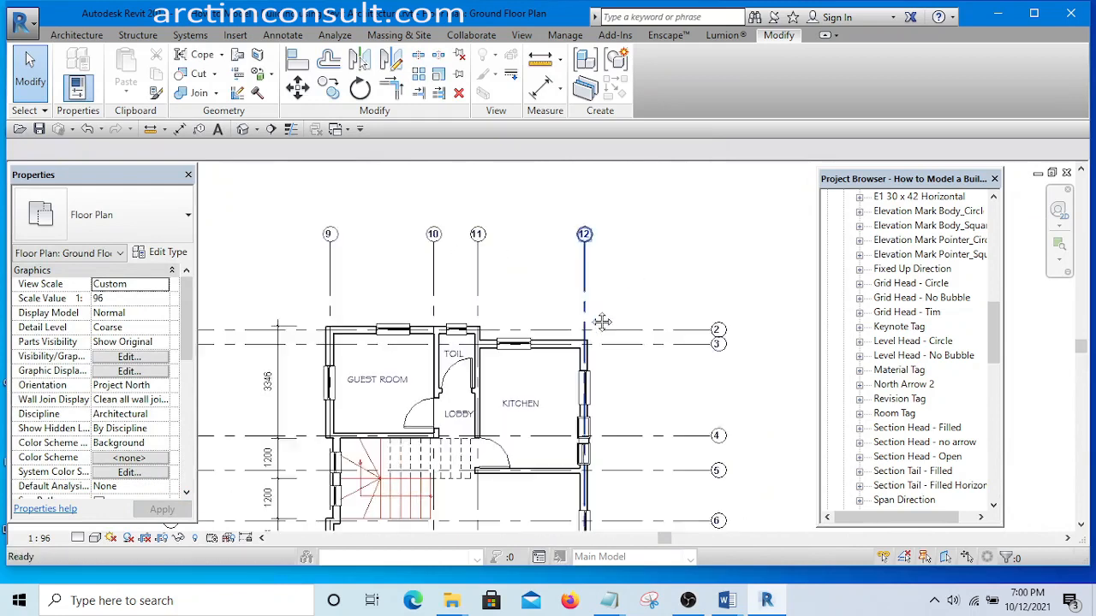
pyautogui.scroll(6, 583, 252)
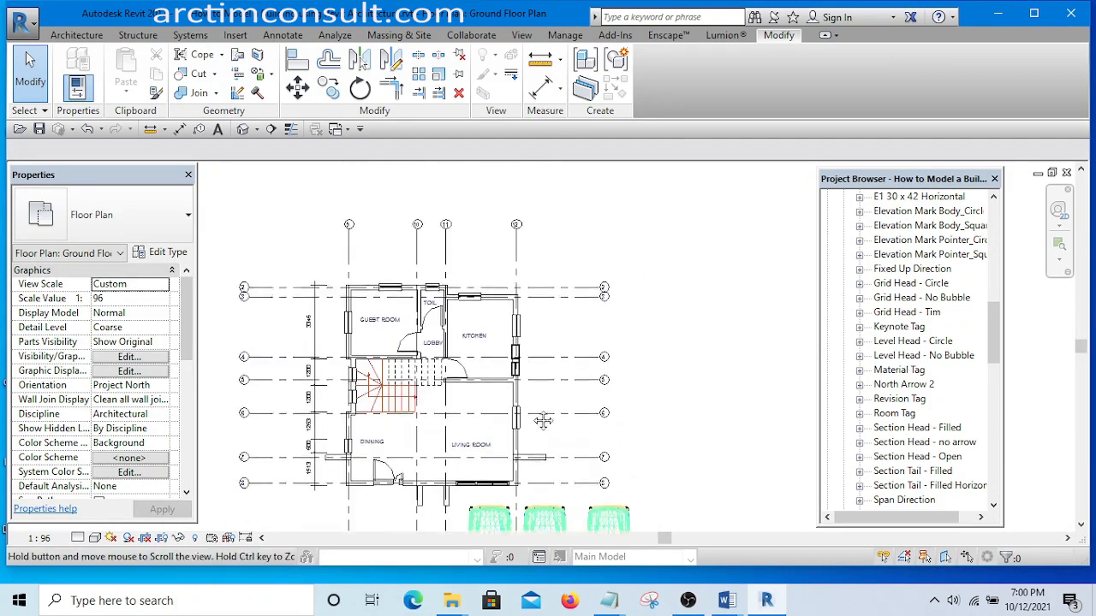
pyautogui.click(575, 252)
pyautogui.scroll(1, 579, 257)
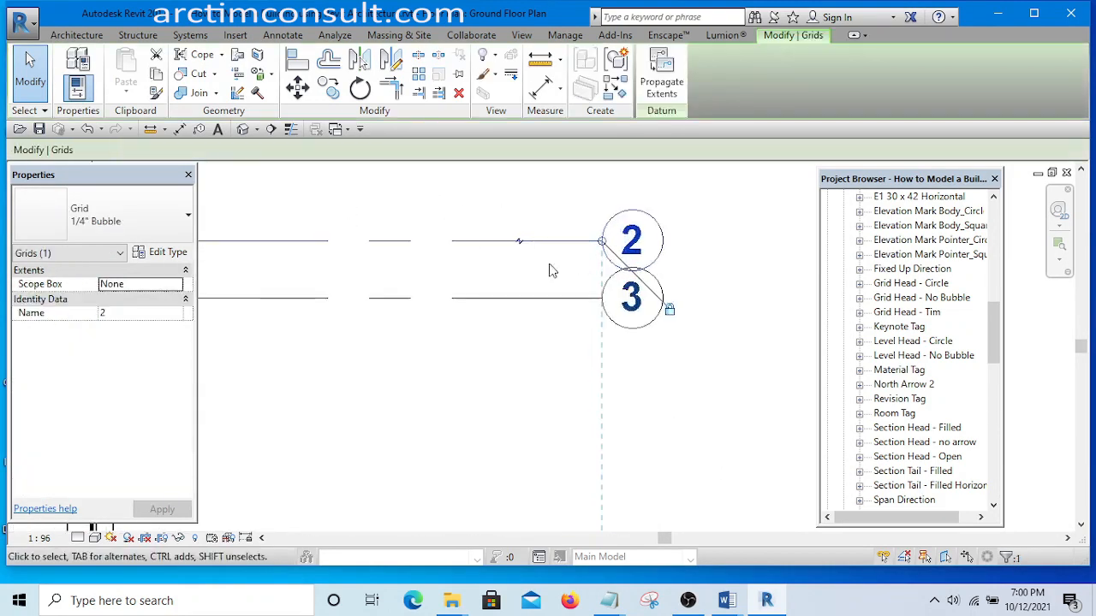
pyautogui.moveTo(538, 287); pyautogui.dragTo(602, 360, button='middle')
pyautogui.scroll(-1, 604, 355)
pyautogui.click(504, 222)
pyautogui.scroll(1, 432, 300)
pyautogui.scroll(2, 504, 323)
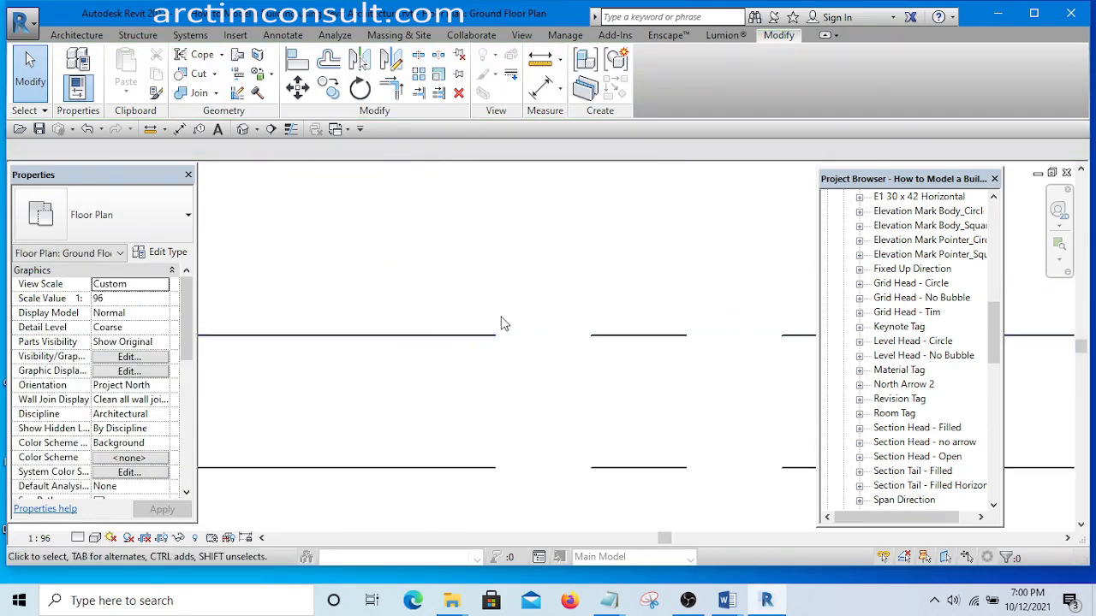
pyautogui.scroll(-2, 485, 350)
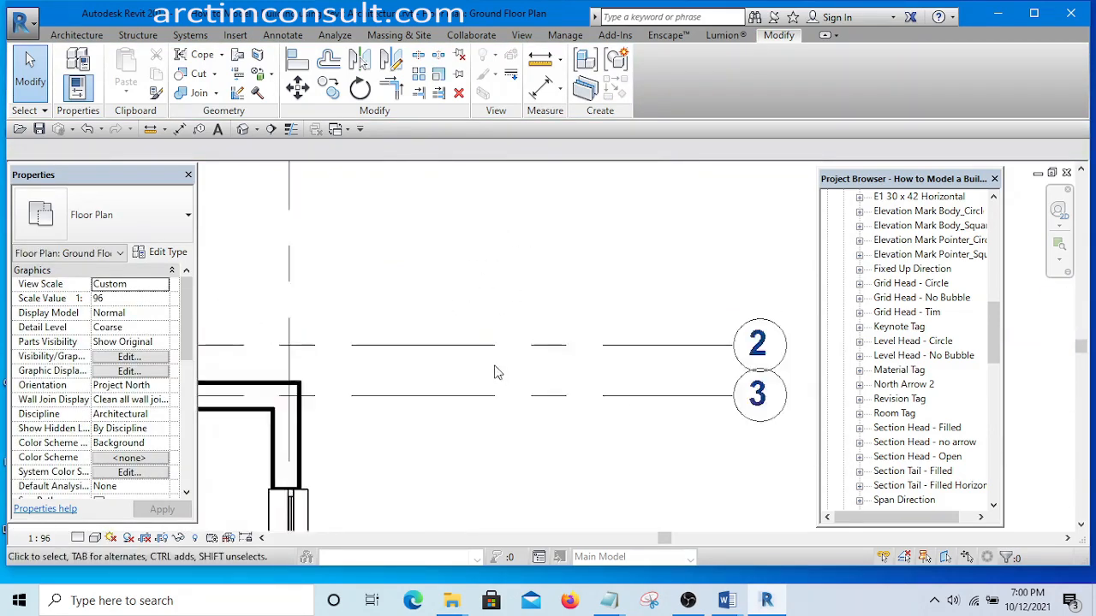
# Set the end segment color of the 1/4" Bubble grid type to green RGB 086-128-066
pyautogui.click(453, 351)
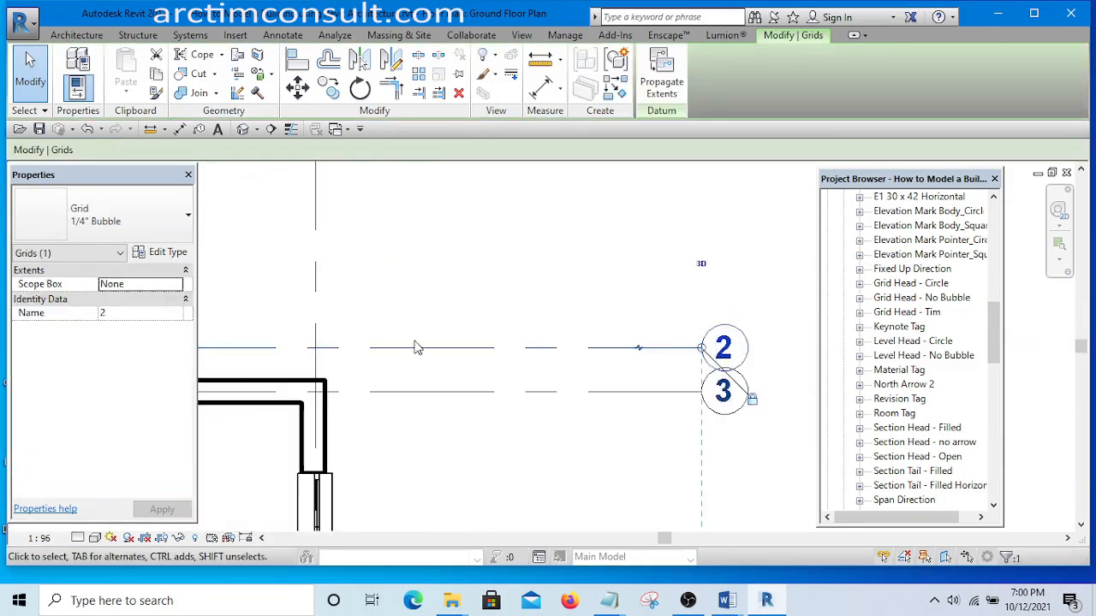
pyautogui.click(163, 251)
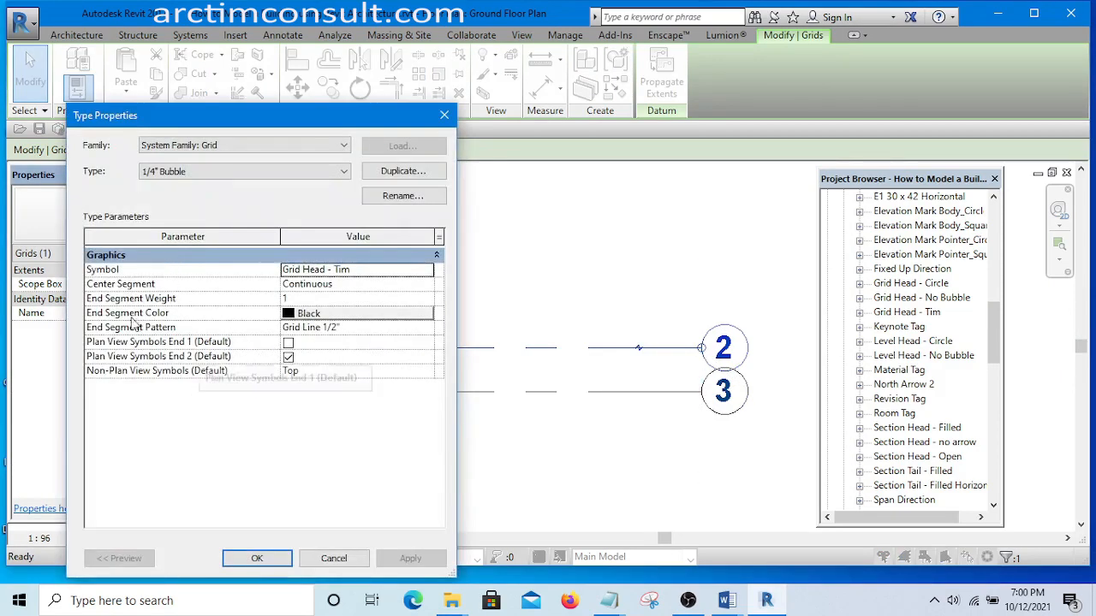
pyautogui.click(291, 313)
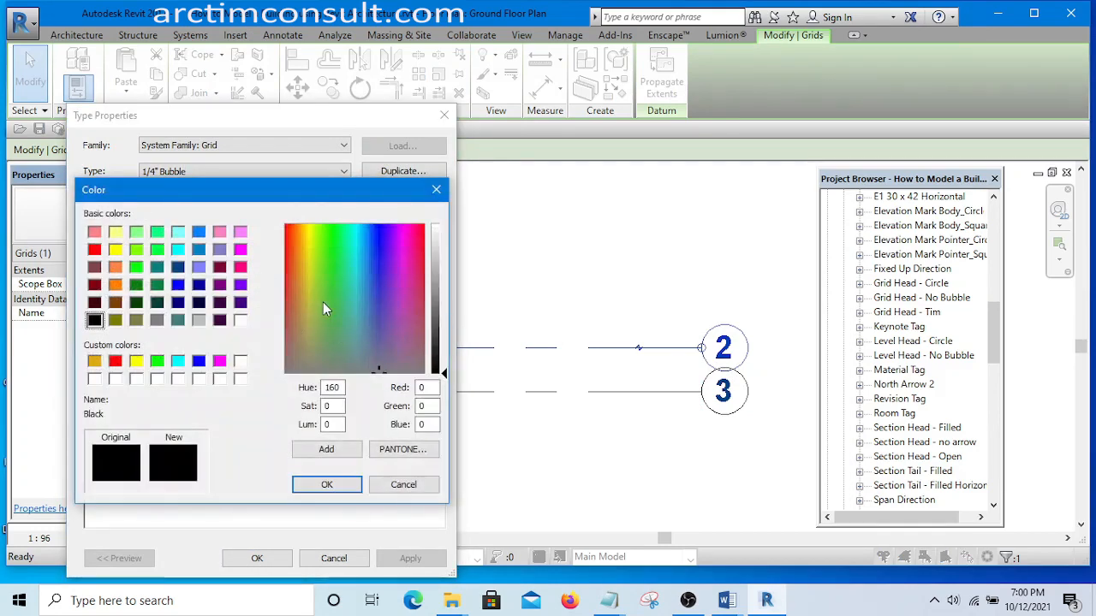
pyautogui.moveTo(322, 308)
pyautogui.mouseDown()
pyautogui.moveTo(332, 300)
pyautogui.moveTo(335, 332)
pyautogui.moveTo(324, 325)
pyautogui.mouseUp()
pyautogui.moveTo(443, 372); pyautogui.dragTo(443, 329)
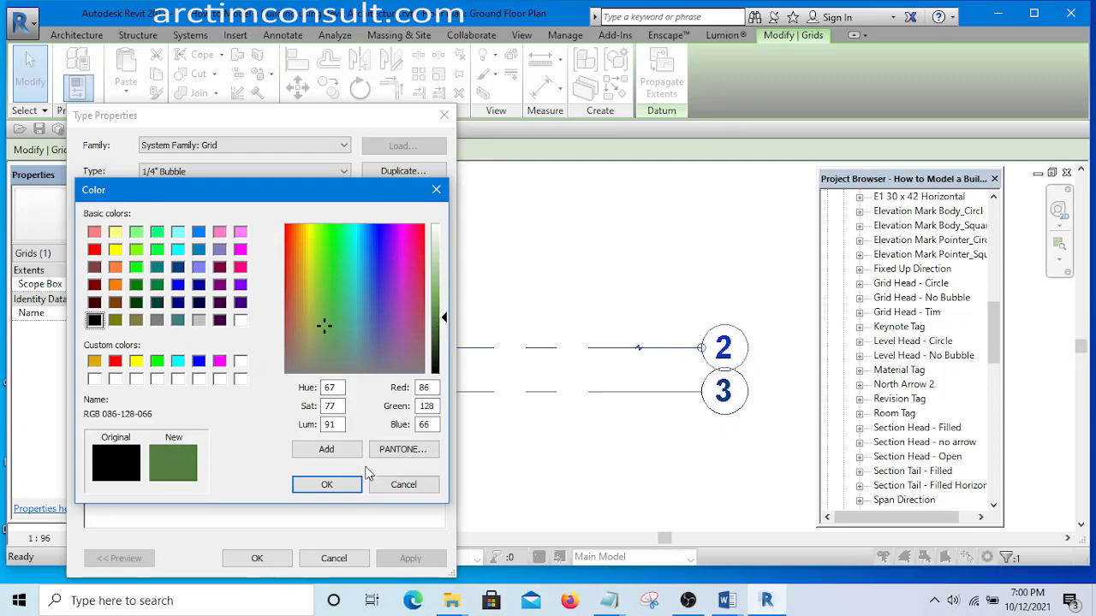
pyautogui.click(341, 486)
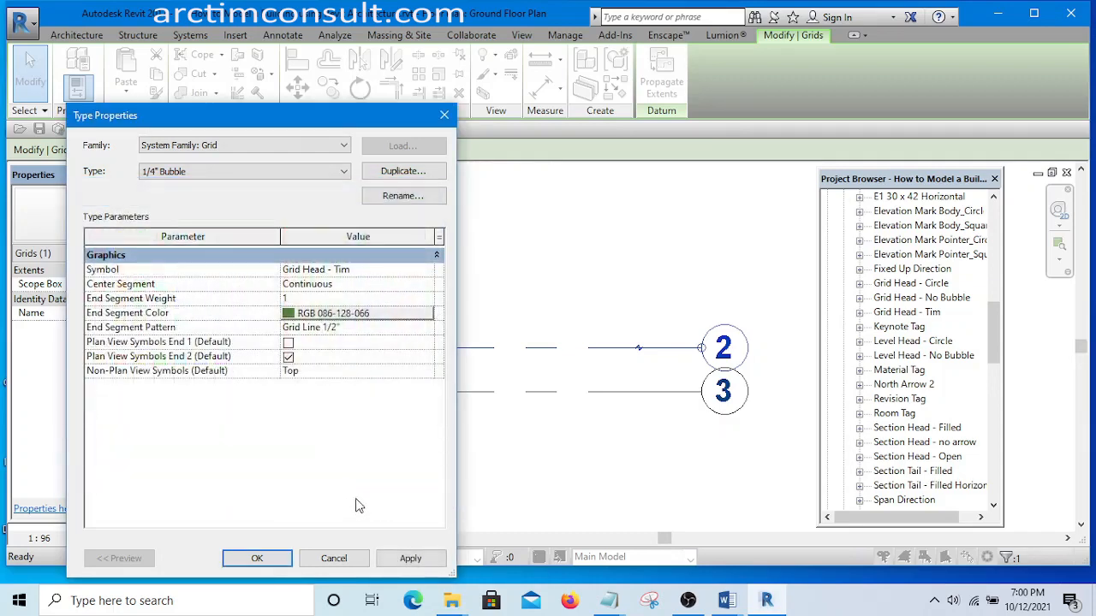
pyautogui.click(259, 559)
pyautogui.click(495, 436)
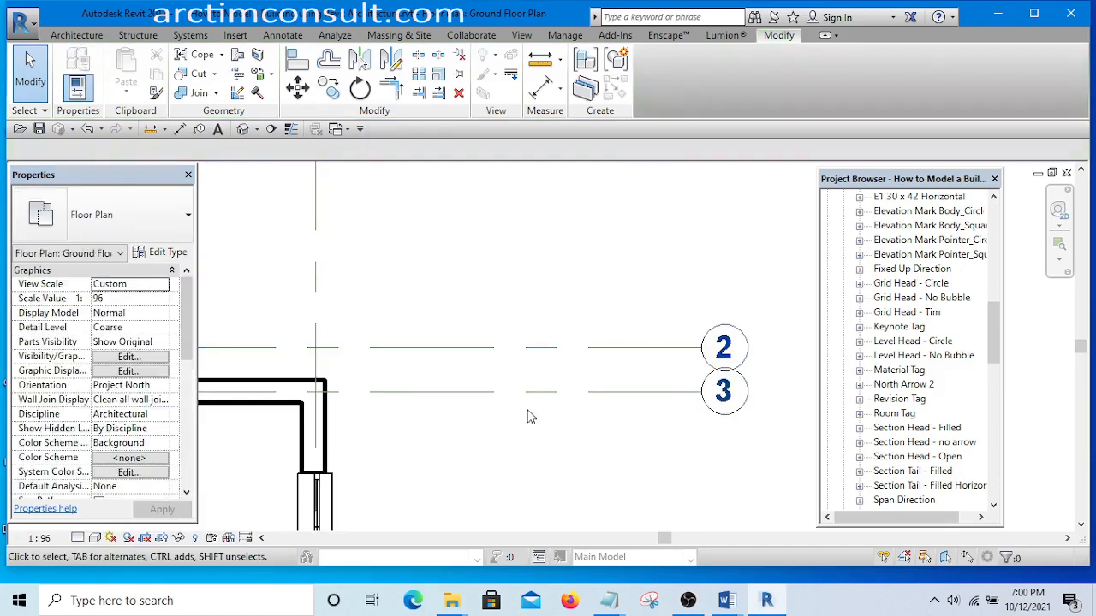
# Examine the recolored grid lines and their bubbles across the whole ground floor plan
pyautogui.scroll(2, 455, 392)
pyautogui.scroll(-6, 450, 424)
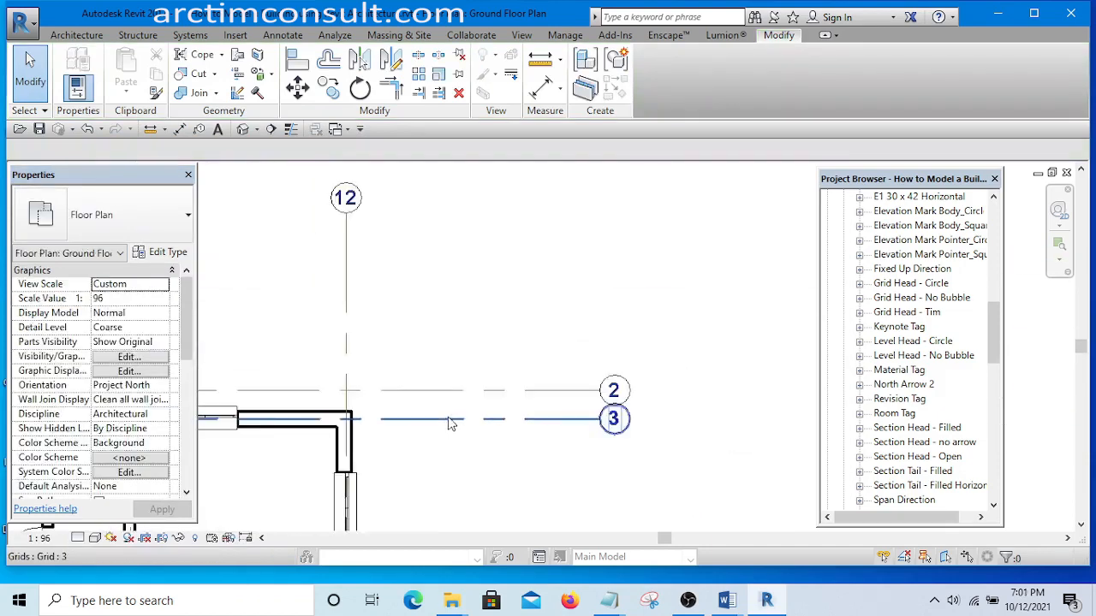
pyautogui.scroll(3, 440, 469)
pyautogui.scroll(2, 444, 470)
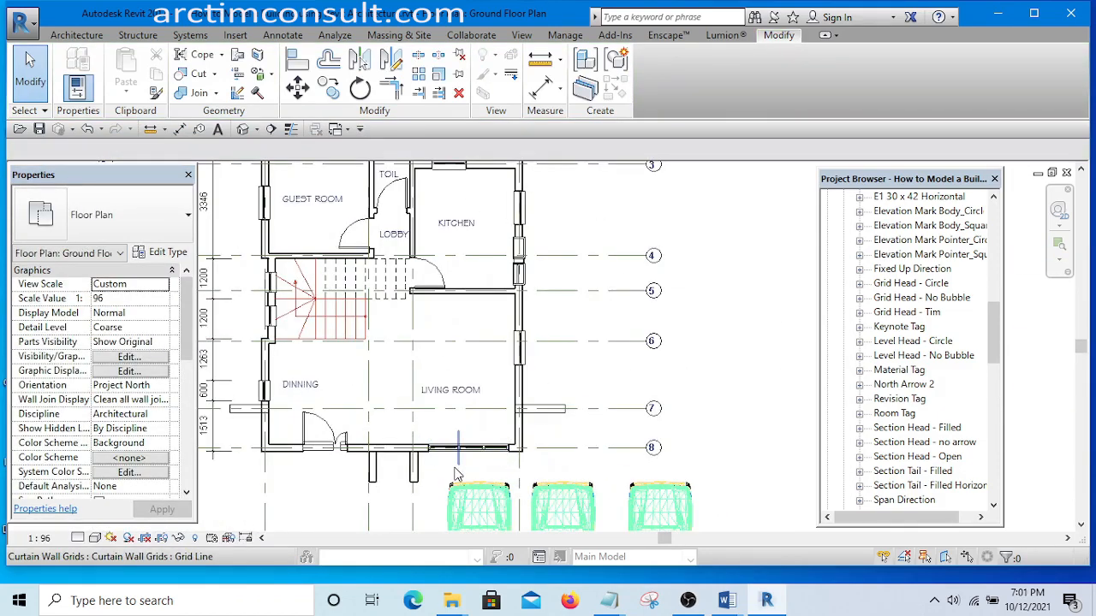
pyautogui.scroll(-4, 380, 395)
pyautogui.scroll(5, 319, 371)
pyautogui.scroll(-4, 368, 385)
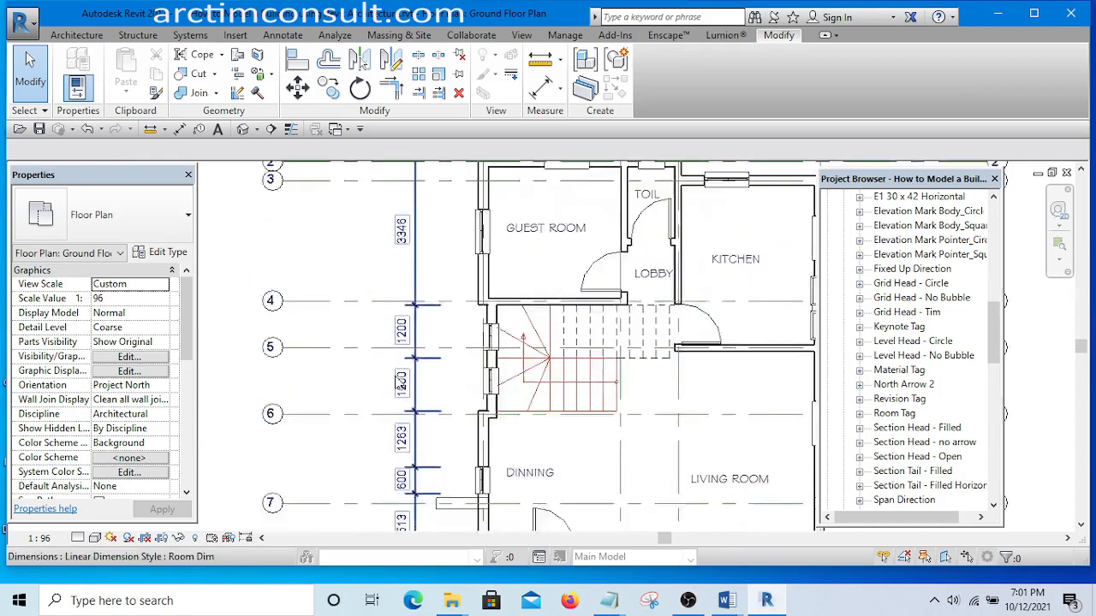
pyautogui.scroll(2, 584, 417)
pyautogui.scroll(-3, 667, 294)
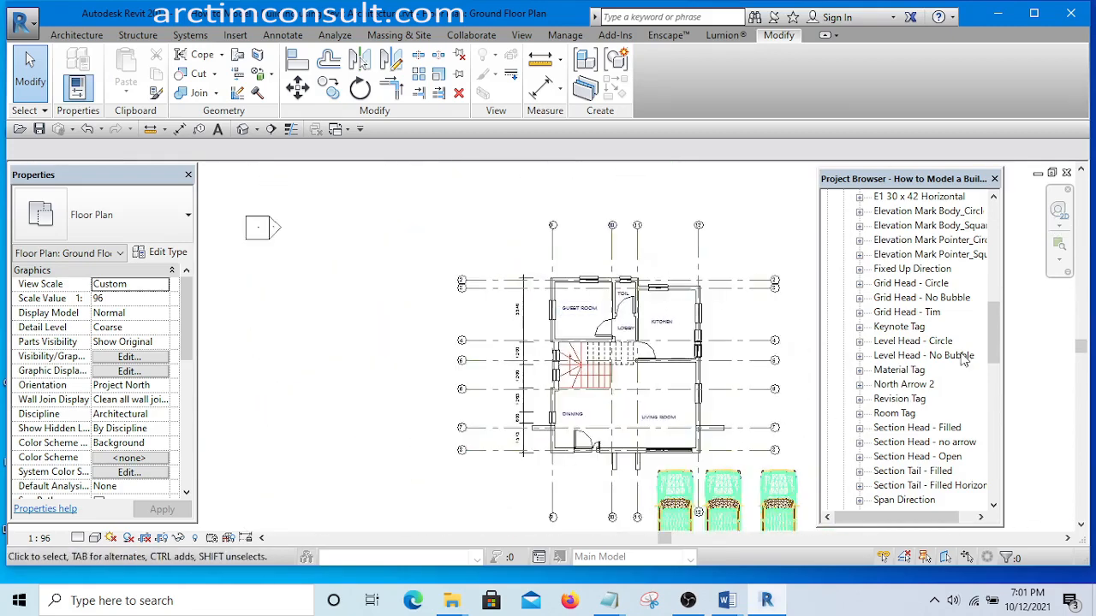
# Collapse the project's Families list and open the Approach View building elevation
pyautogui.moveTo(995, 340); pyautogui.dragTo(994, 296)
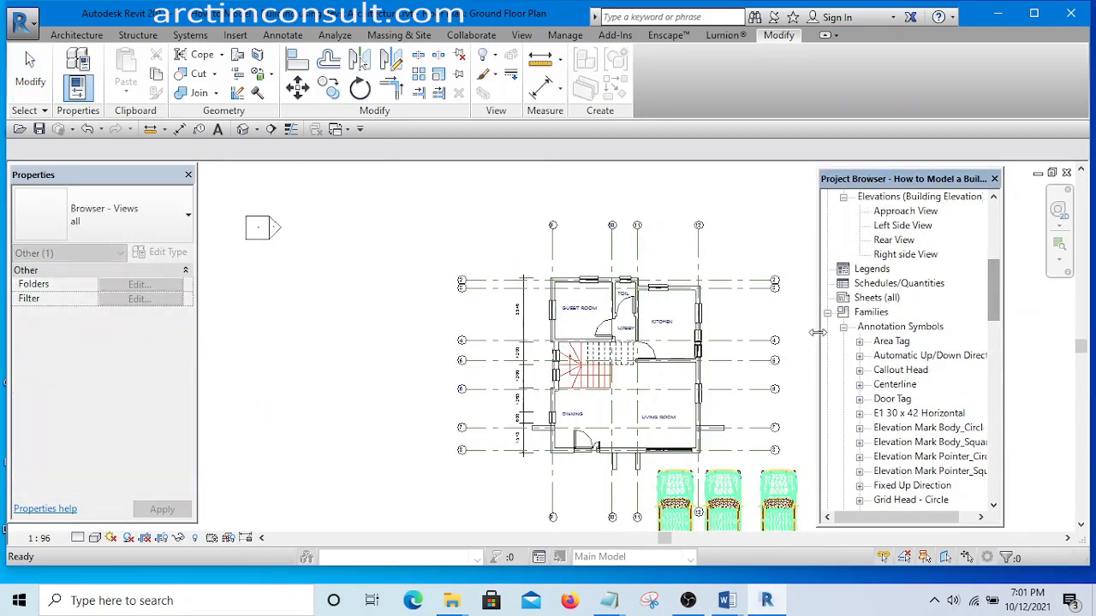
pyautogui.click(827, 313)
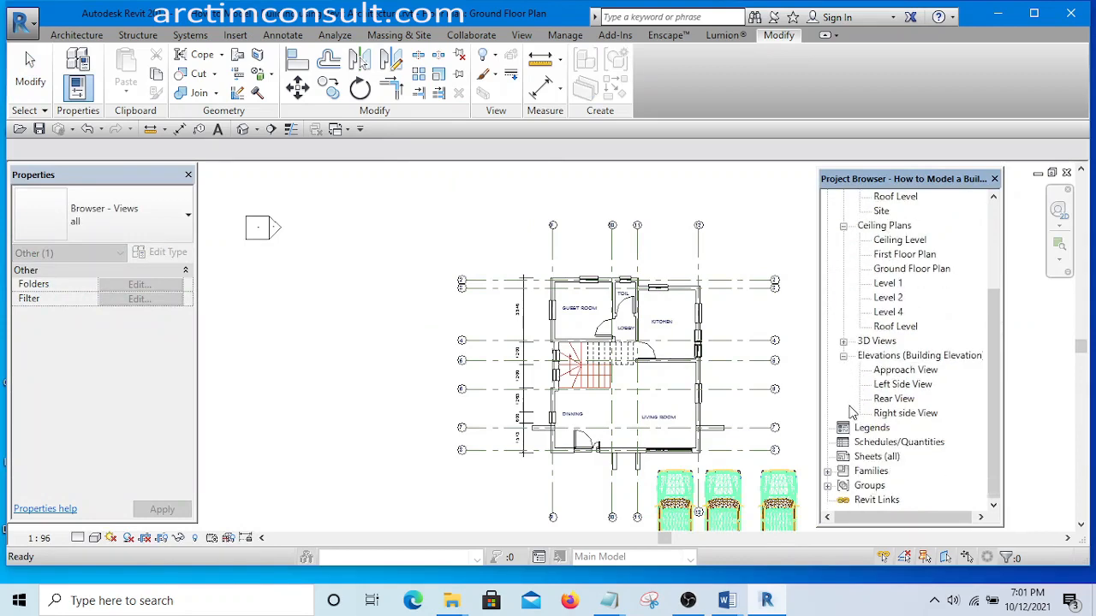
pyautogui.scroll(5, 852, 412)
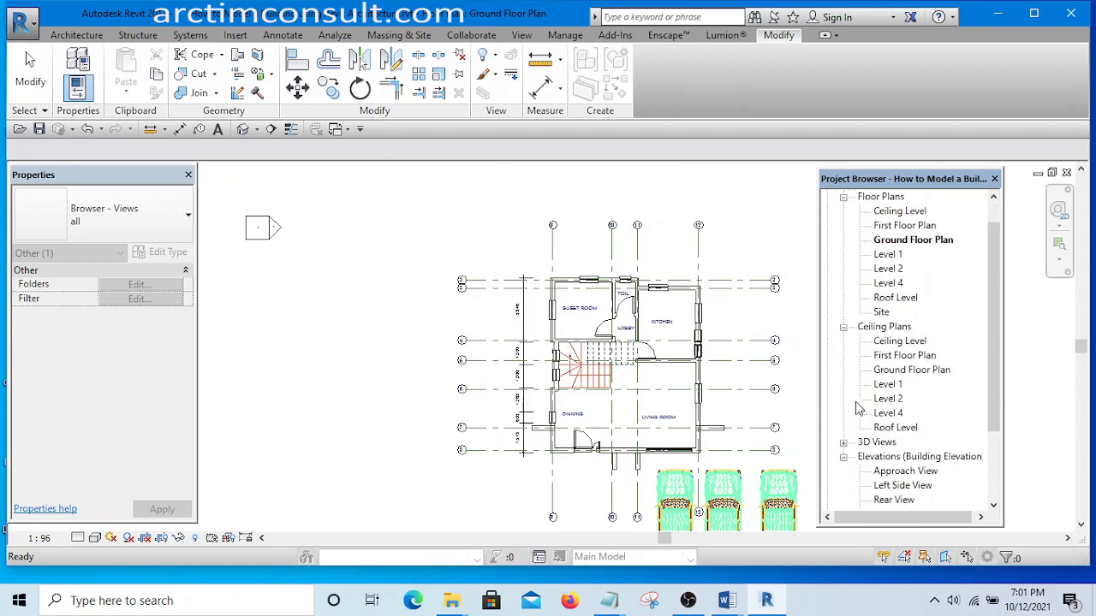
pyautogui.scroll(-2, 859, 409)
pyautogui.click(795, 404)
pyautogui.moveTo(769, 390); pyautogui.dragTo(637, 392, button='middle')
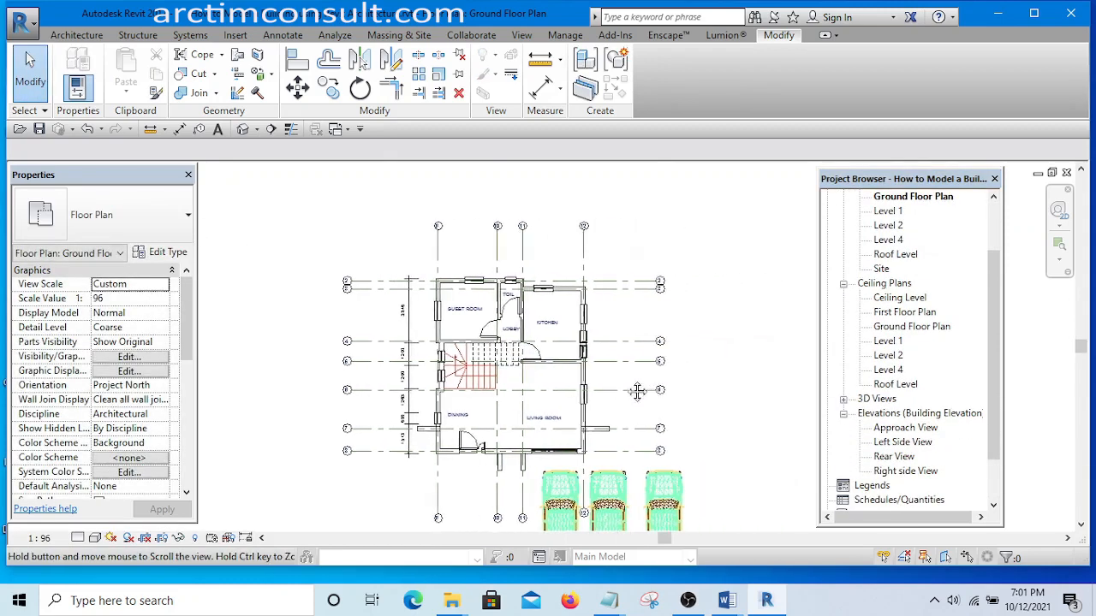
pyautogui.scroll(-3, 579, 219)
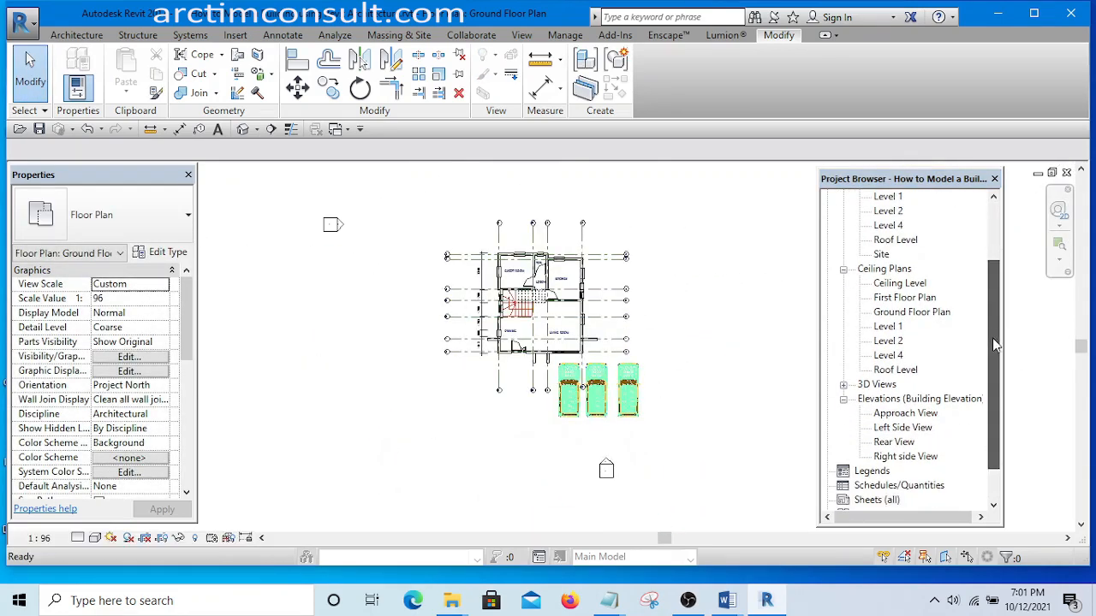
pyautogui.moveTo(992, 338); pyautogui.dragTo(948, 381)
pyautogui.doubleClick(891, 374)
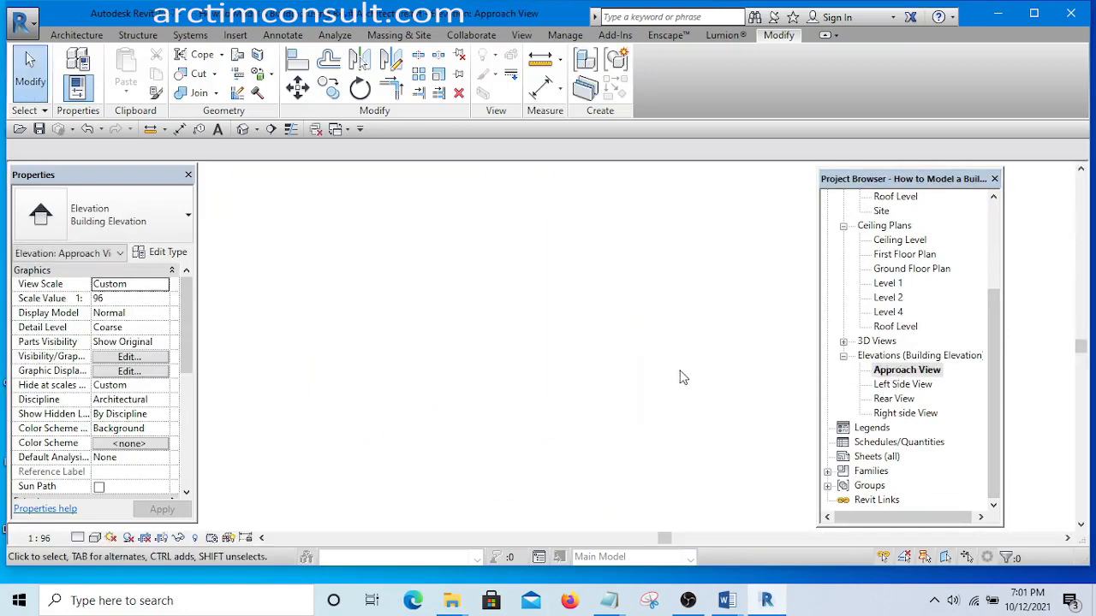
# Inspect the bubbles and grid lines of grids 9 to 12 above the building in the Approach View elevation
pyautogui.scroll(4, 445, 300)
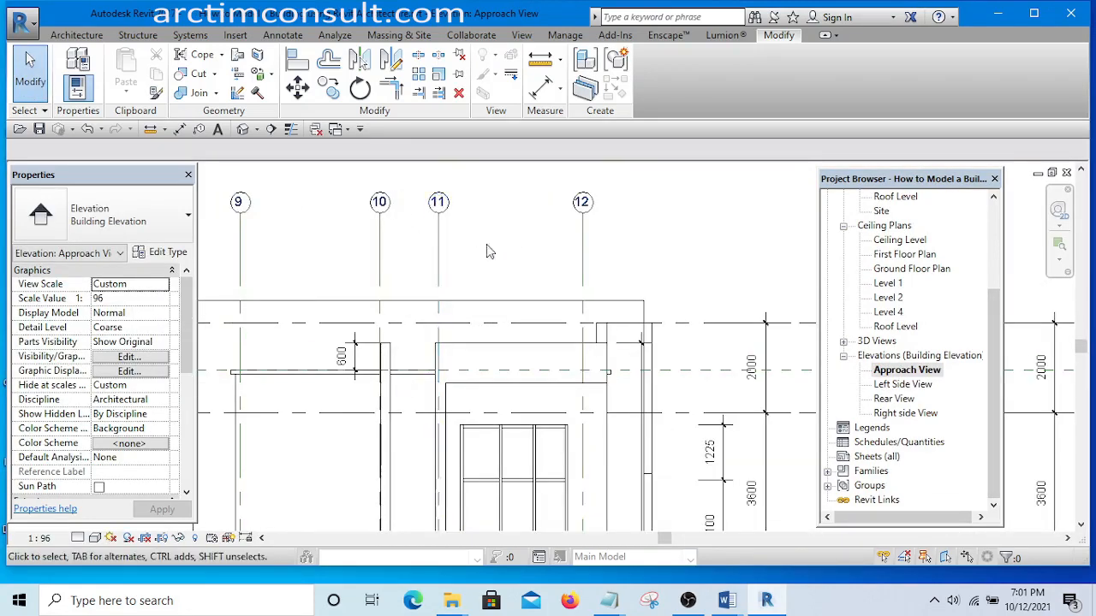
pyautogui.scroll(-2, 462, 291)
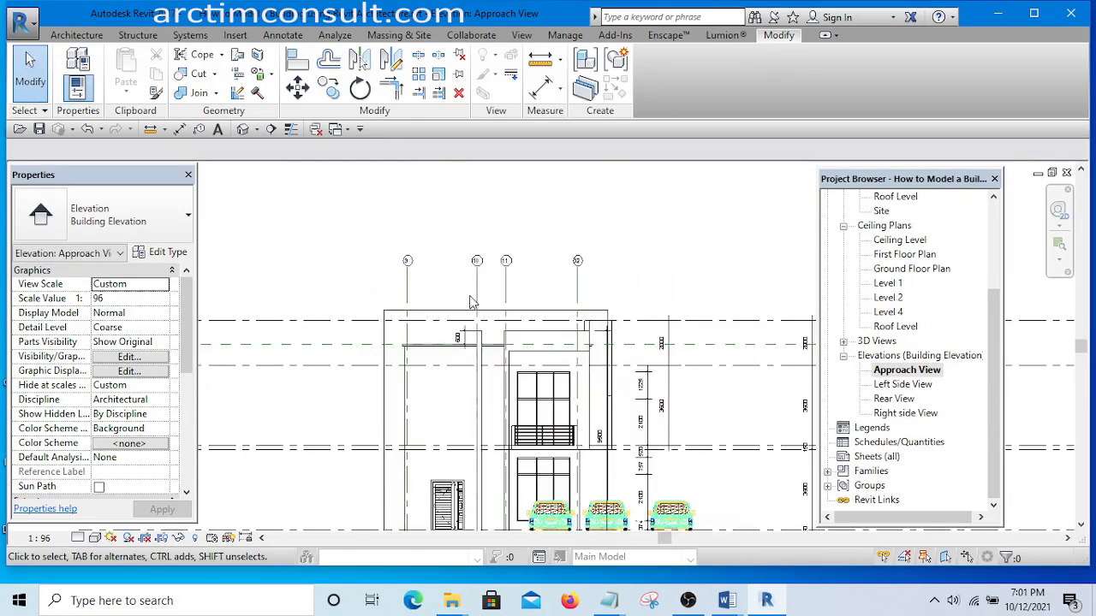
pyautogui.scroll(3, 476, 297)
pyautogui.moveTo(478, 315); pyautogui.dragTo(463, 361, button='middle')
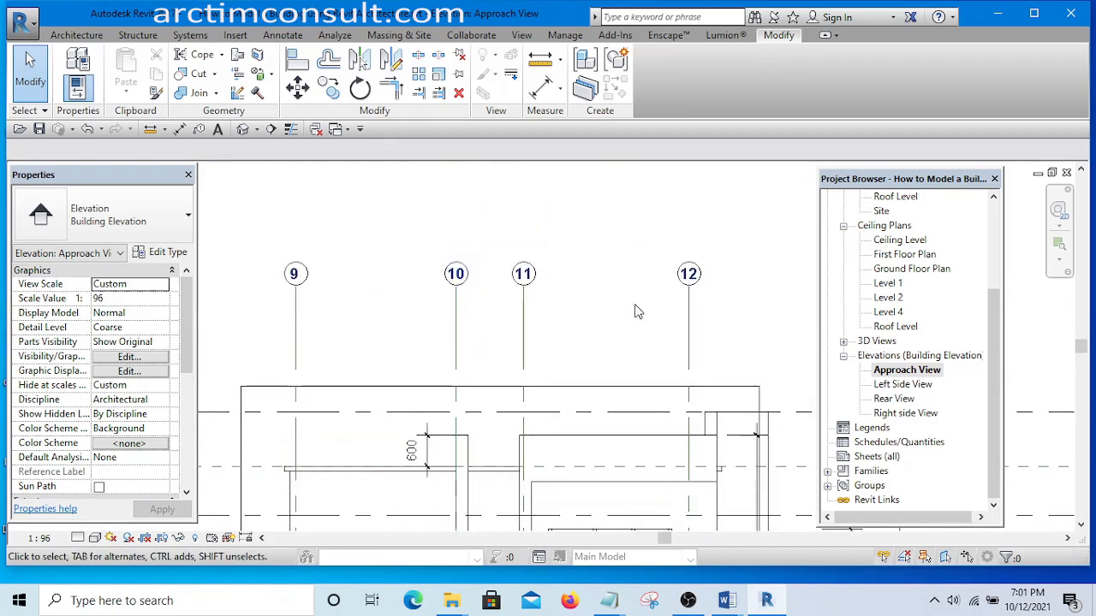
pyautogui.scroll(-4, 636, 312)
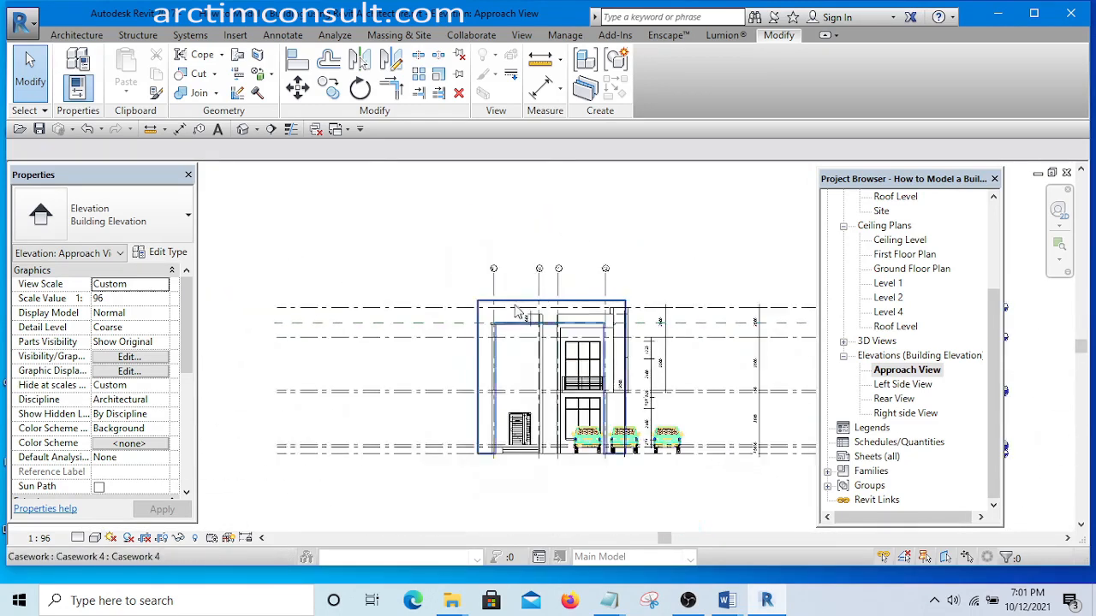
pyautogui.scroll(2, 513, 308)
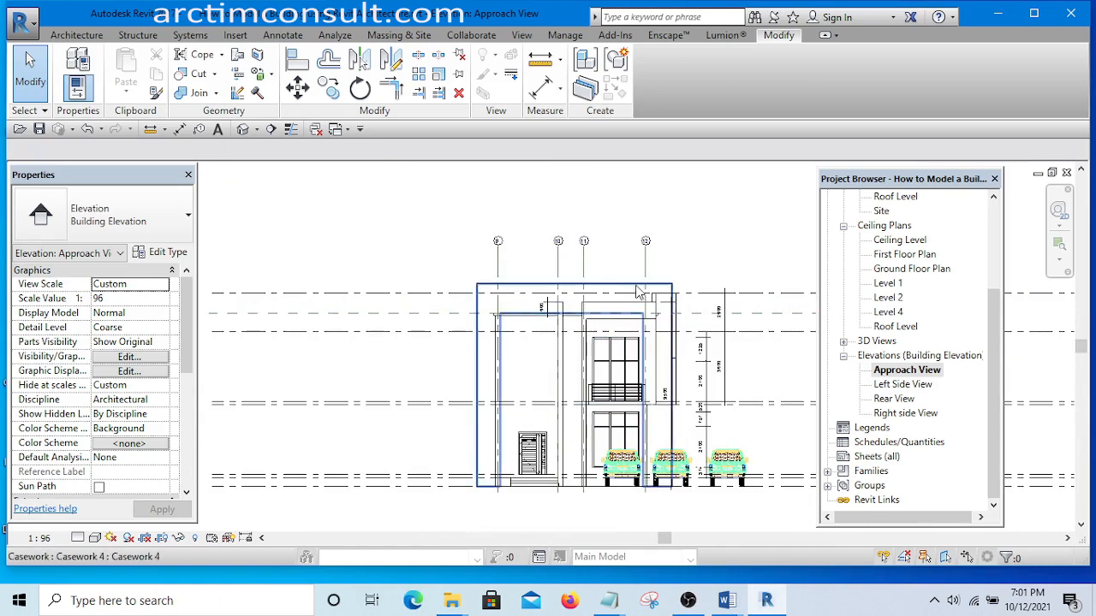
pyautogui.scroll(3, 561, 332)
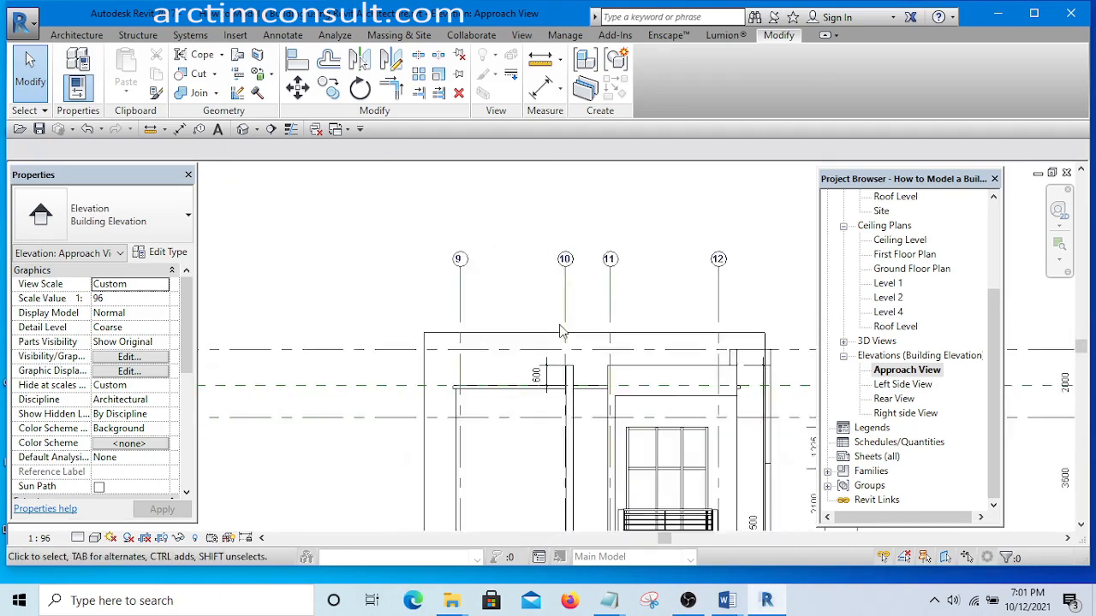
pyautogui.scroll(-4, 564, 332)
pyautogui.scroll(5, 692, 312)
pyautogui.moveTo(698, 319); pyautogui.dragTo(640, 304, button='middle')
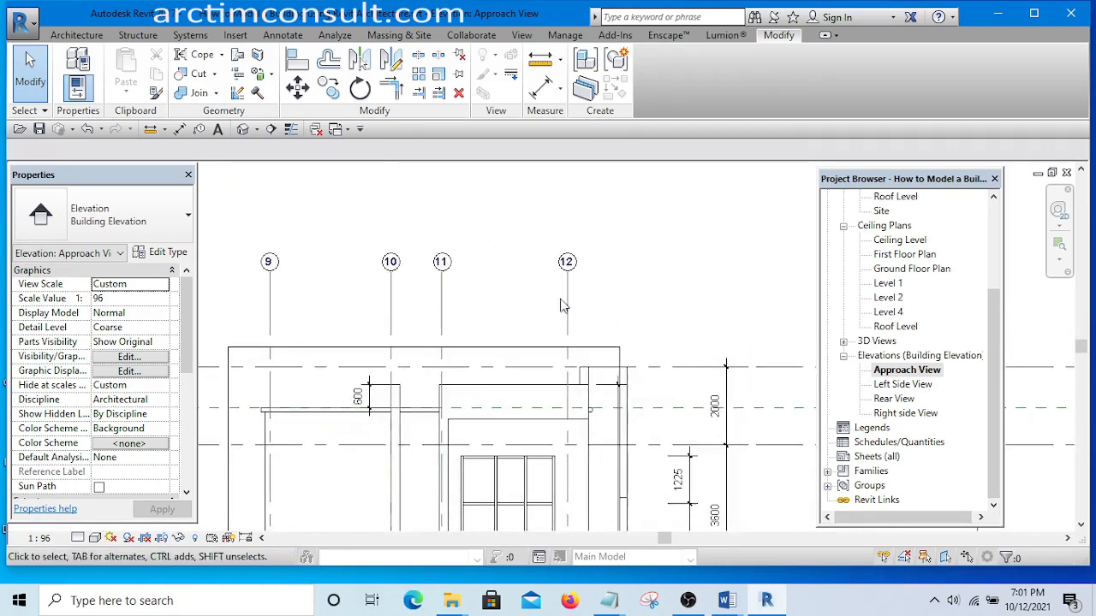
pyautogui.scroll(2, 590, 269)
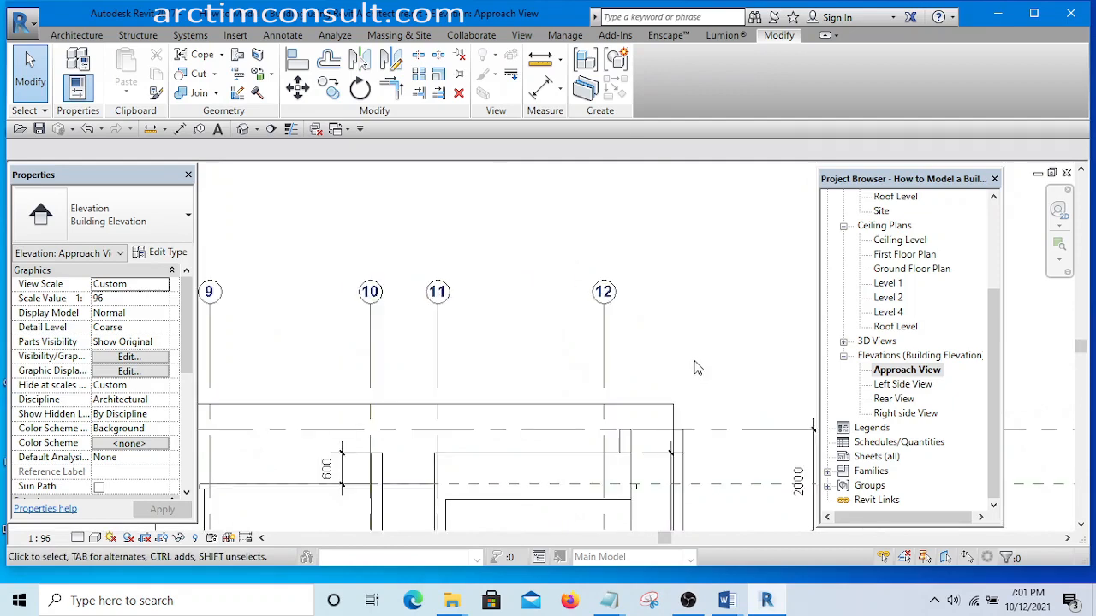